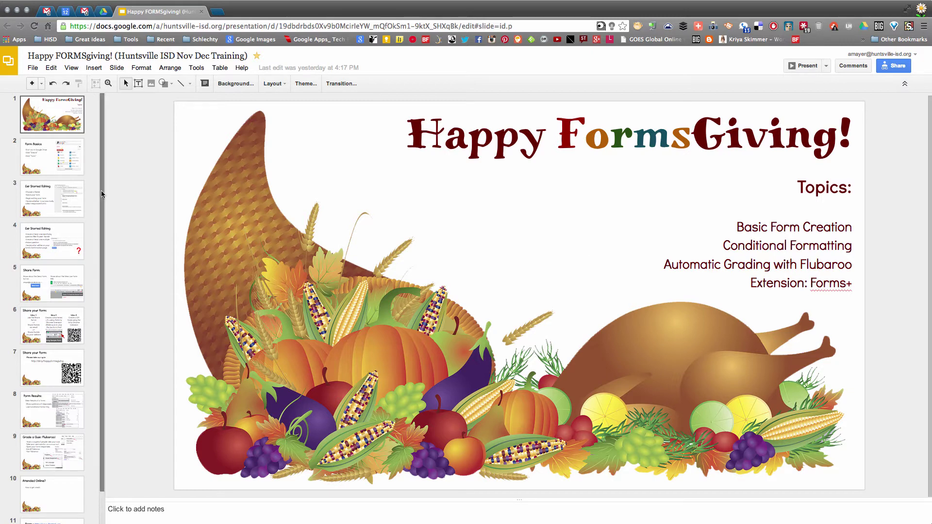
Step: Show the Form Basics slide, then bring the Google Drive tab forward
{"action": "left_click", "coordinate": [36, 158]}
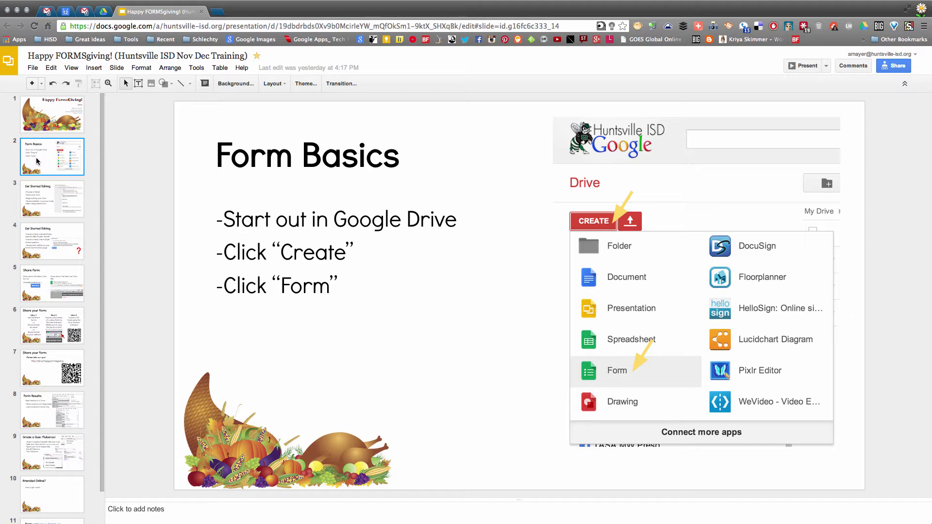
{"action": "left_click", "coordinate": [103, 13]}
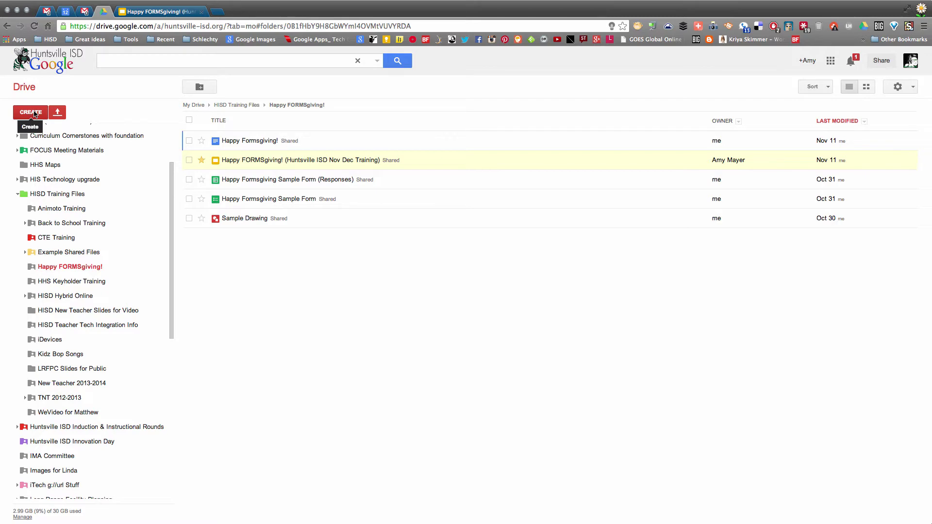
Step: Visit the Gmail inbox and its apps grid, then open a new browser tab via the Apps bookmark
{"action": "left_click", "coordinate": [46, 12]}
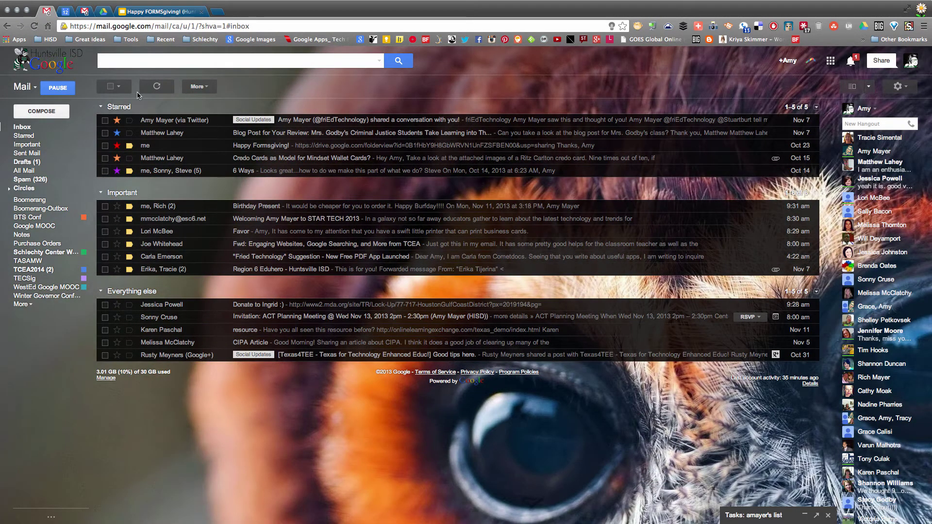
{"action": "left_click", "coordinate": [831, 61]}
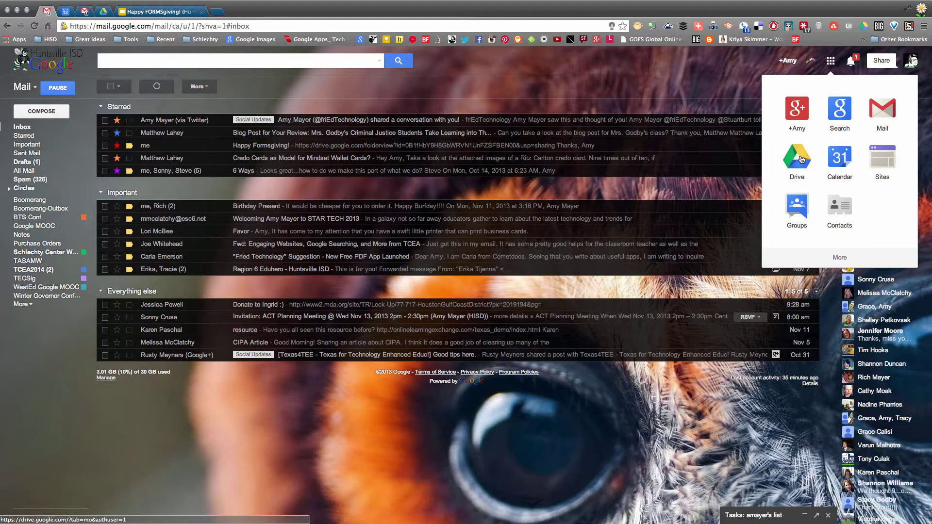
{"action": "left_click", "coordinate": [12, 42]}
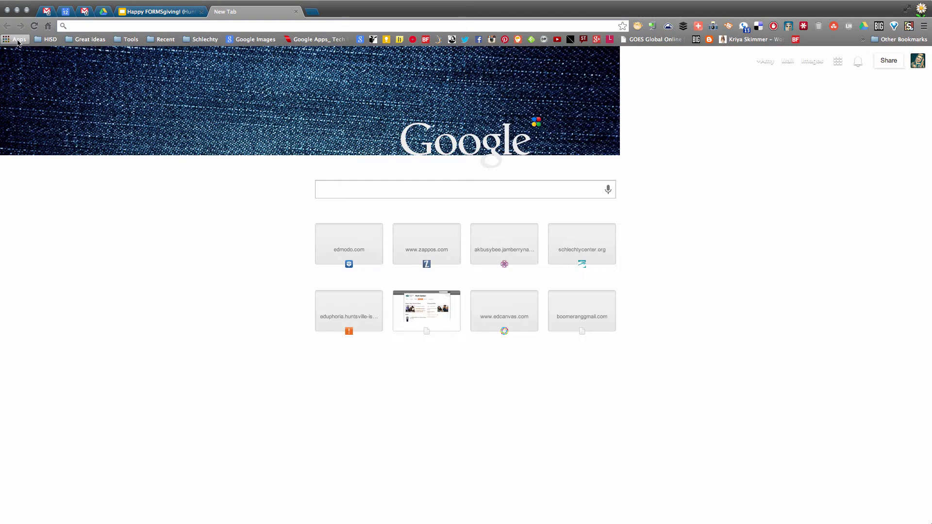
Step: Go from the Chrome apps page to drive.google.com to reach the My Drive file list
{"action": "left_click", "coordinate": [17, 41]}
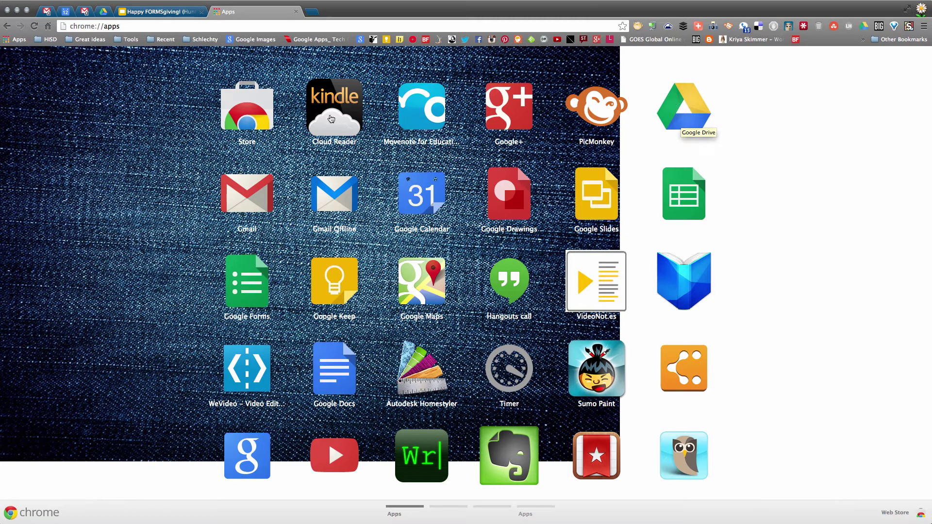
{"action": "left_click", "coordinate": [137, 26]}
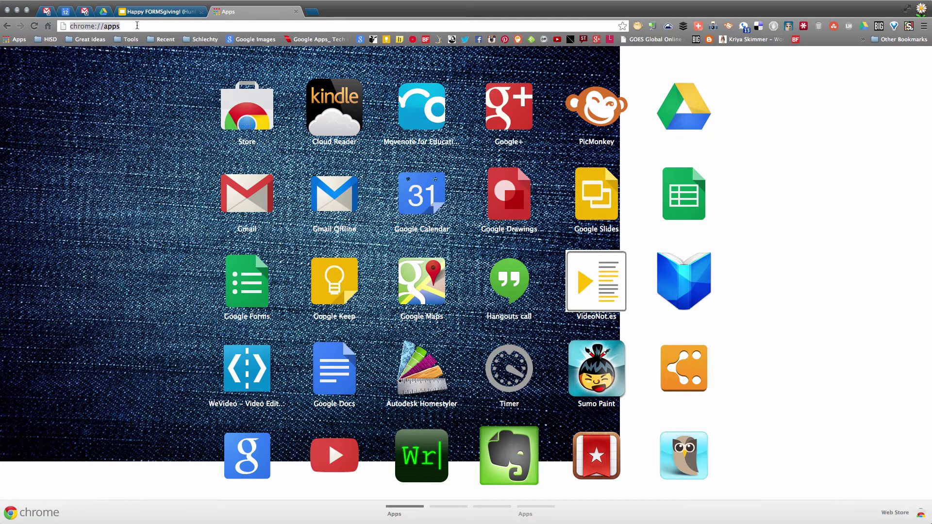
{"action": "type", "text": "drive.goog"}
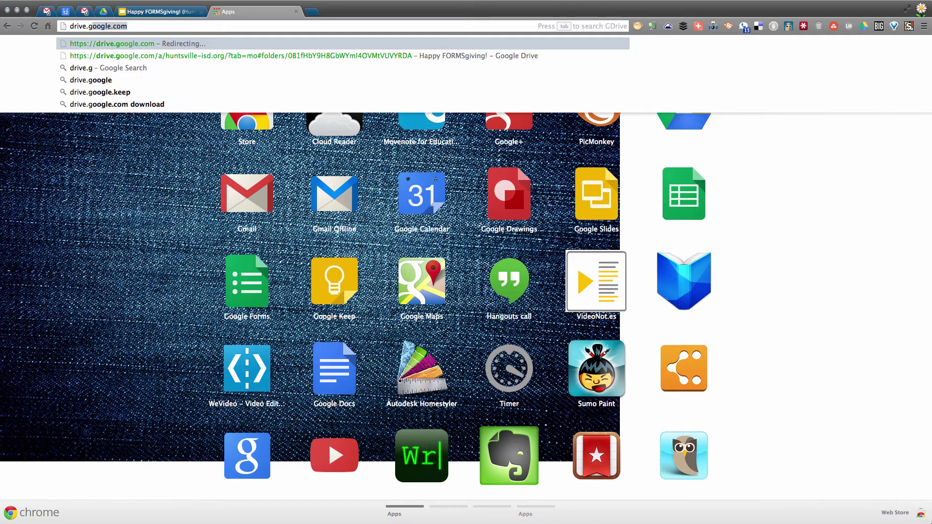
{"action": "type", "text": "le.com"}
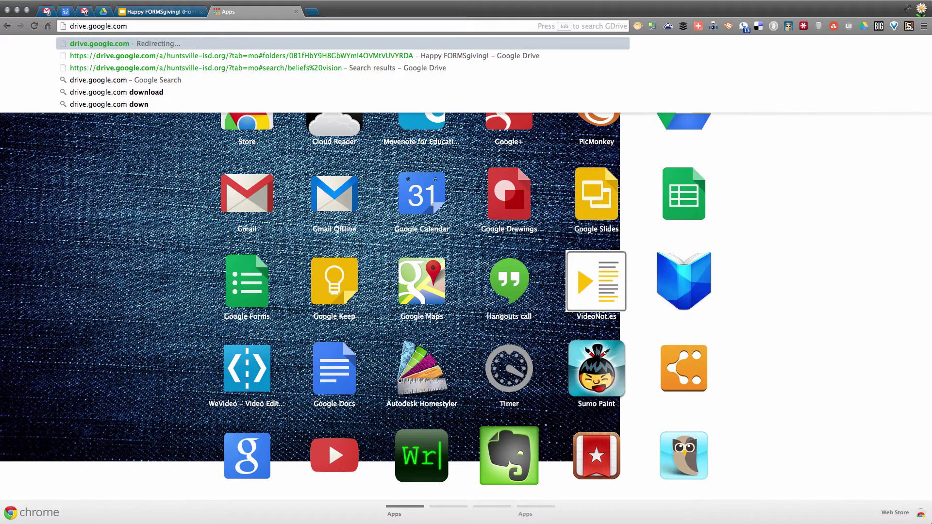
{"action": "key", "text": "Return"}
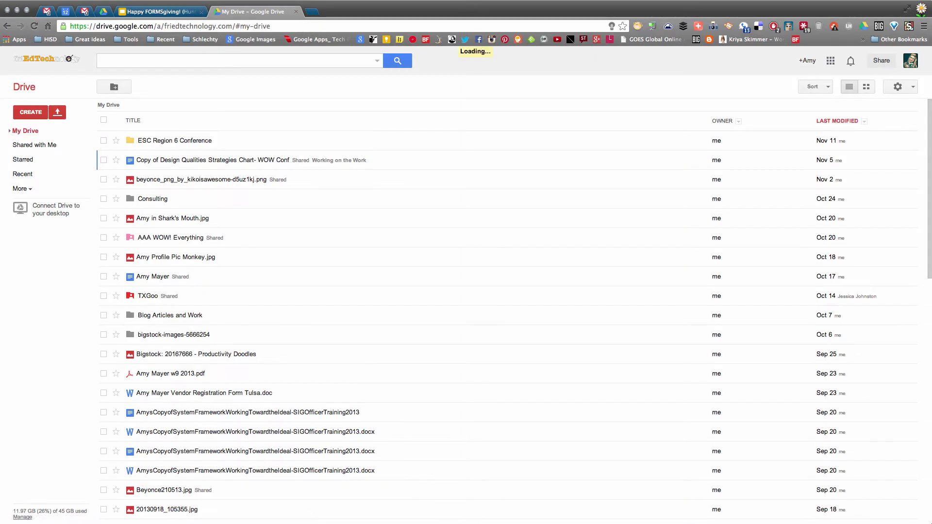
Step: Bring the Huntsville ISD Drive window with the Happy FORMSgiving! folder to the front
{"action": "key", "text": "super+grave"}
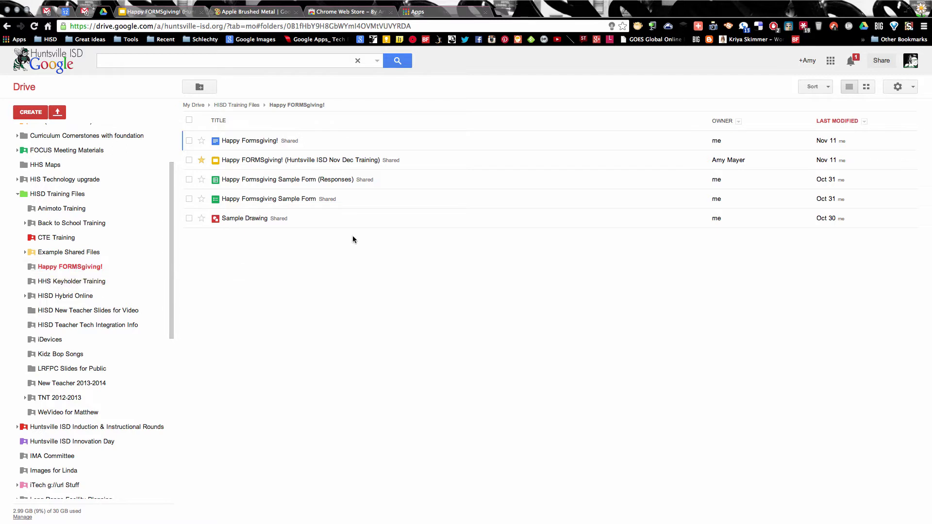
Step: Create a new form in Happy FORMSgiving!, sharing it with the folder's permissions
{"action": "left_click", "coordinate": [32, 113]}
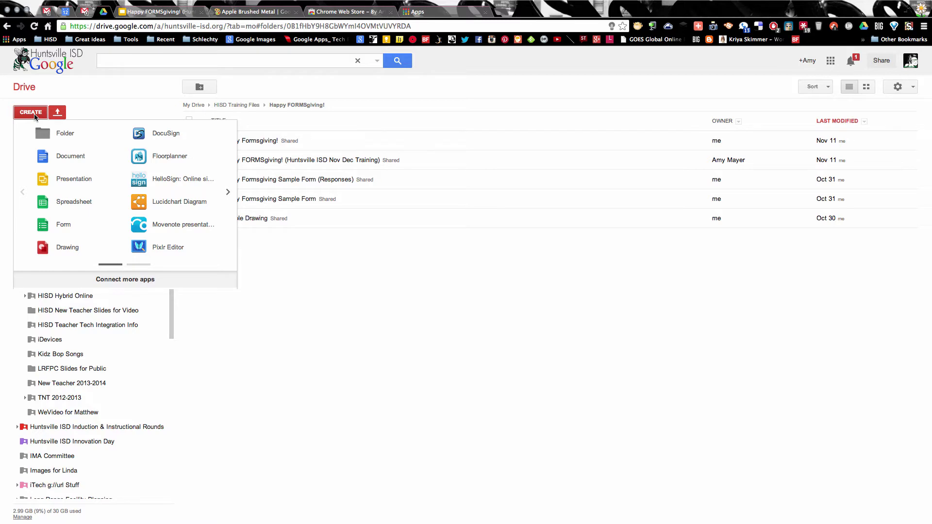
{"action": "left_click", "coordinate": [63, 225]}
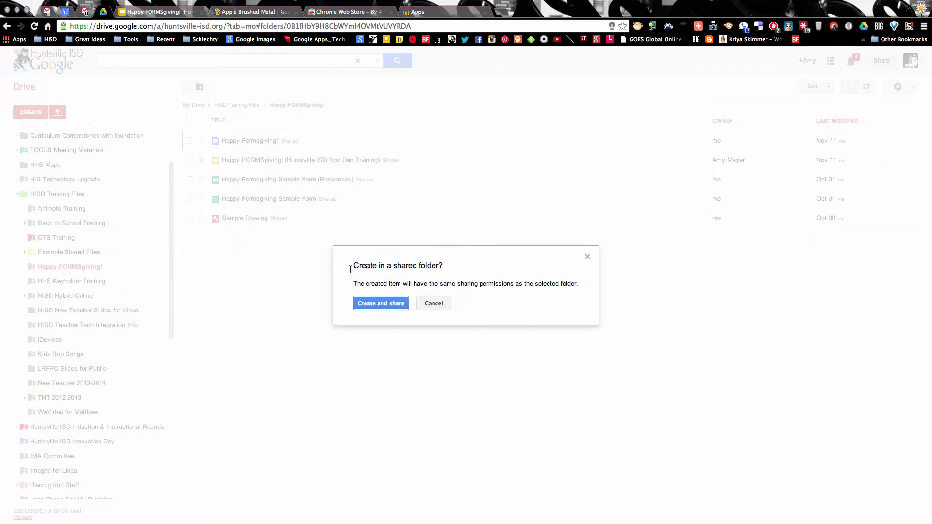
{"action": "left_click_drag", "start_coordinate": [353, 267], "coordinate": [373, 266]}
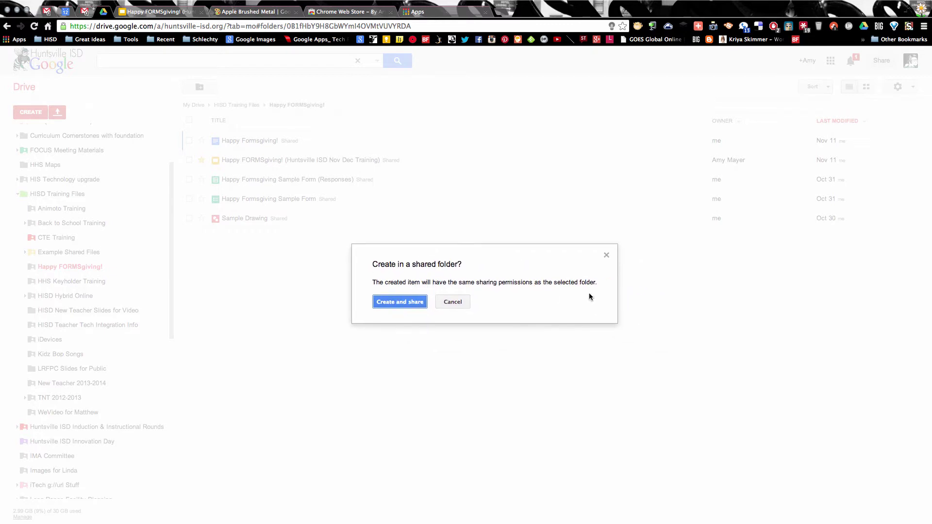
{"action": "left_click", "coordinate": [422, 305]}
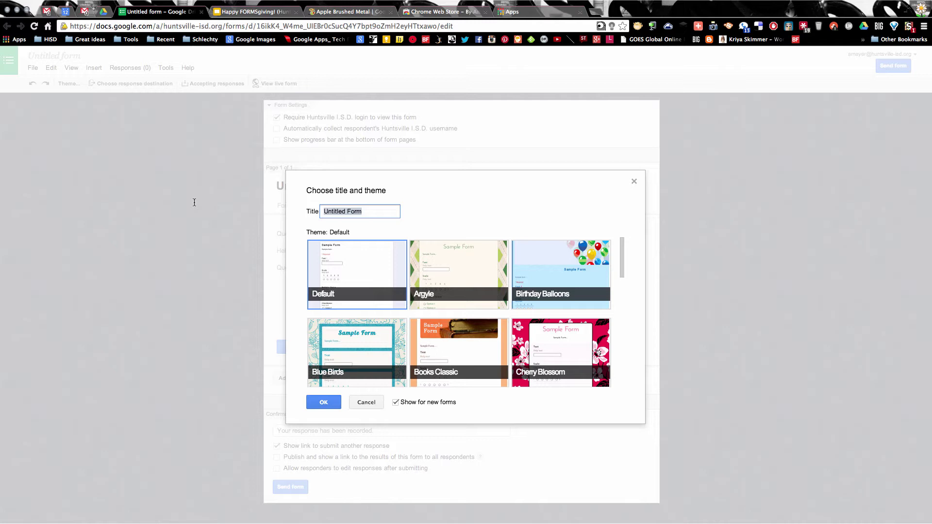
Step: Title the new form 'Sample Form' and apply the Header (Gray) theme
{"action": "type", "text": "Sample Form"}
{"action": "scroll", "coordinate": [482, 266], "scroll_direction": "down", "scroll_amount": 3}
{"action": "scroll", "coordinate": [483, 271], "scroll_direction": "down", "scroll_amount": 3}
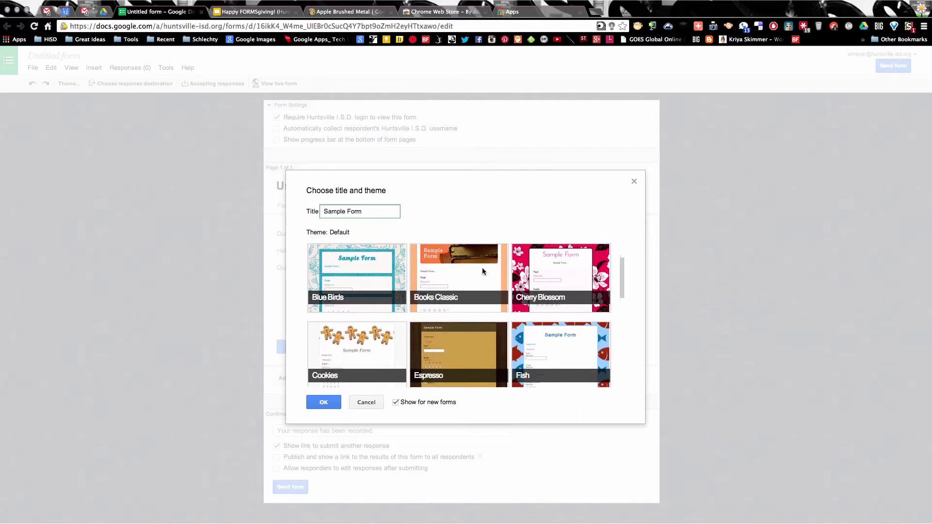
{"action": "scroll", "coordinate": [481, 268], "scroll_direction": "down", "scroll_amount": 3}
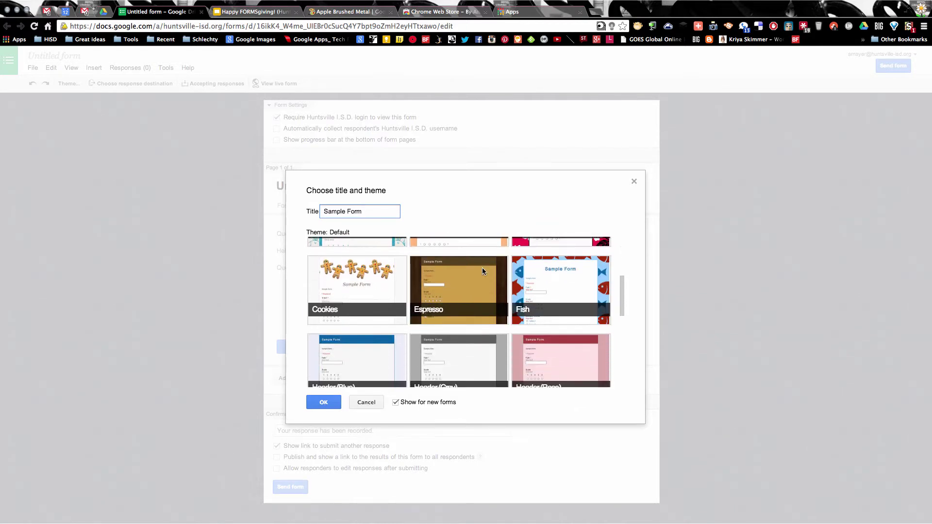
{"action": "left_click", "coordinate": [451, 329]}
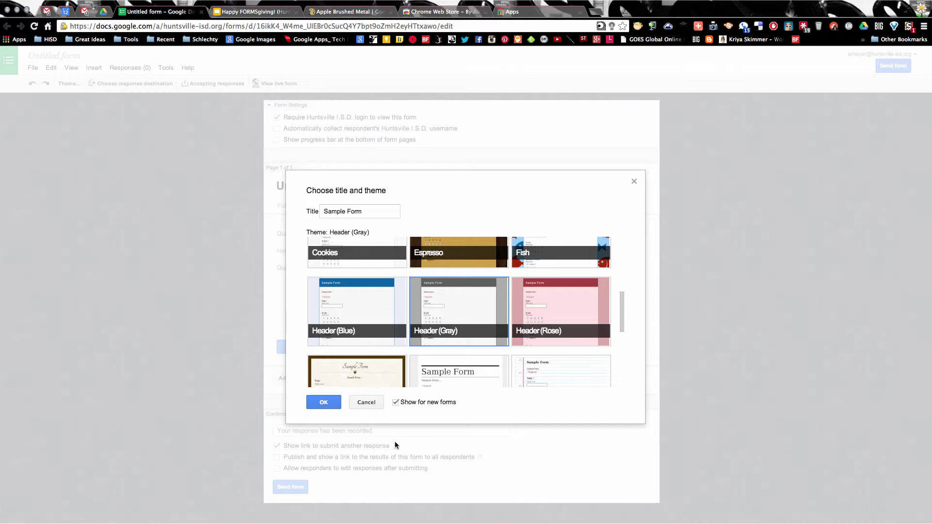
{"action": "left_click", "coordinate": [323, 403]}
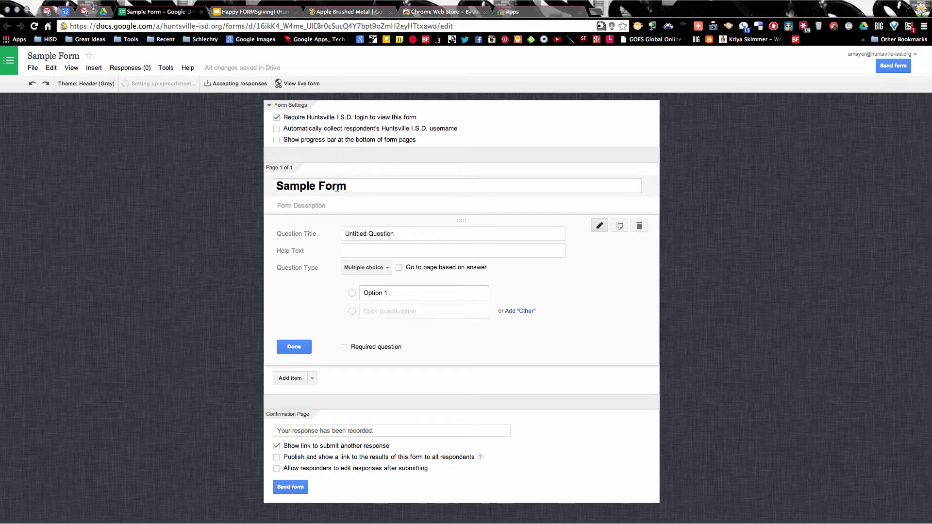
Step: Select the Sample Form title and dismiss the Rename prompt without changes
{"action": "left_click", "coordinate": [274, 185]}
{"action": "left_click_drag", "start_coordinate": [274, 185], "coordinate": [358, 188]}
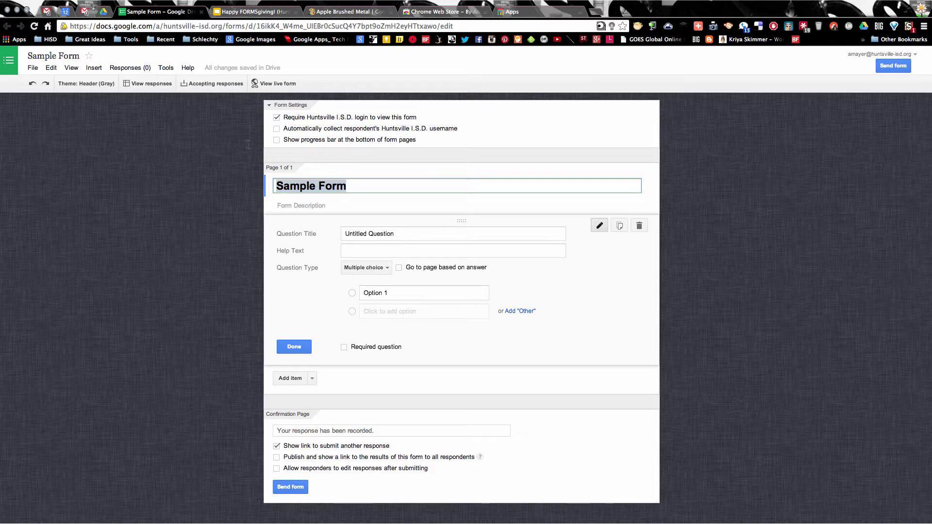
{"action": "left_click", "coordinate": [59, 54]}
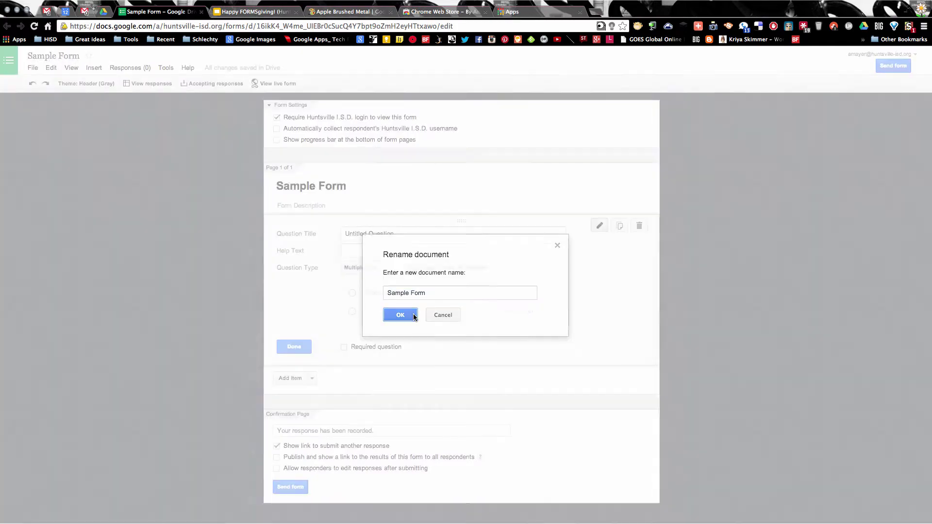
{"action": "left_click", "coordinate": [399, 314]}
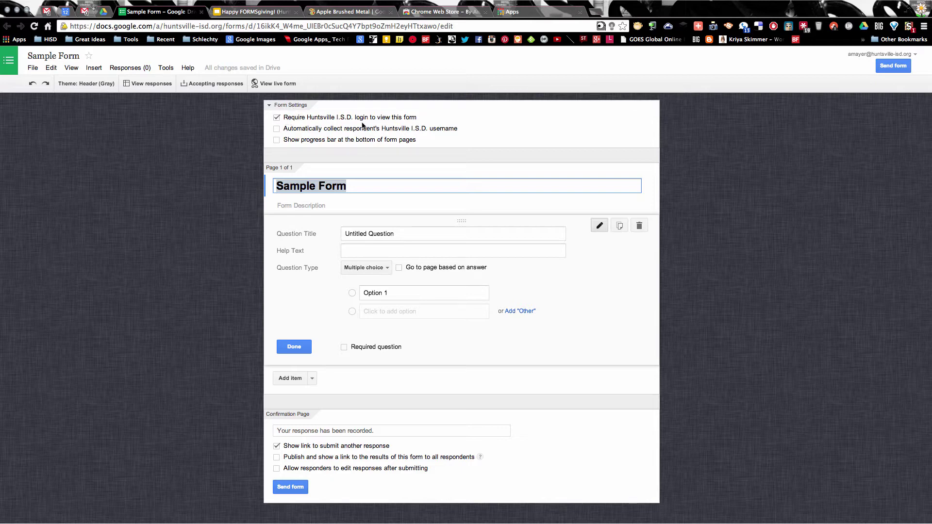
Step: Turn off the login requirement and automatic username collection for the form
{"action": "left_click", "coordinate": [276, 118]}
{"action": "left_click", "coordinate": [359, 308]}
{"action": "left_click", "coordinate": [276, 129]}
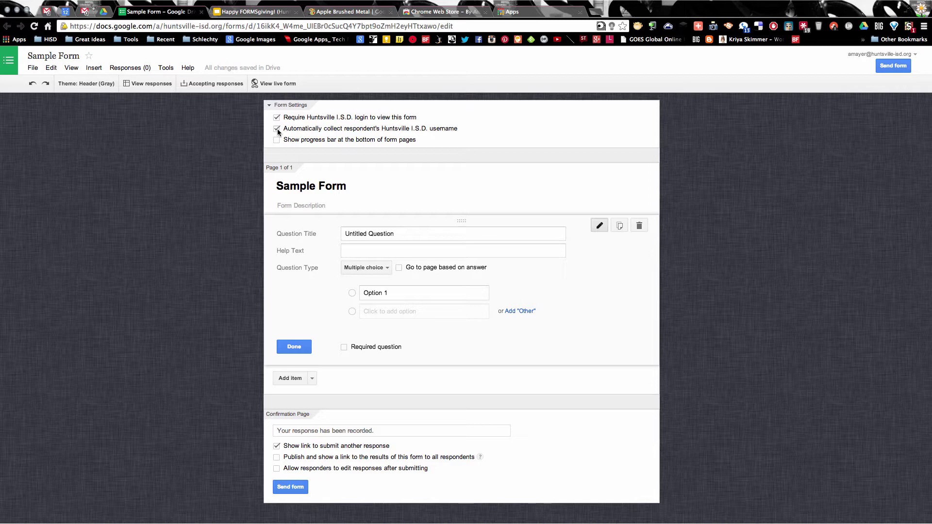
{"action": "left_click", "coordinate": [277, 128]}
{"action": "left_click", "coordinate": [277, 117]}
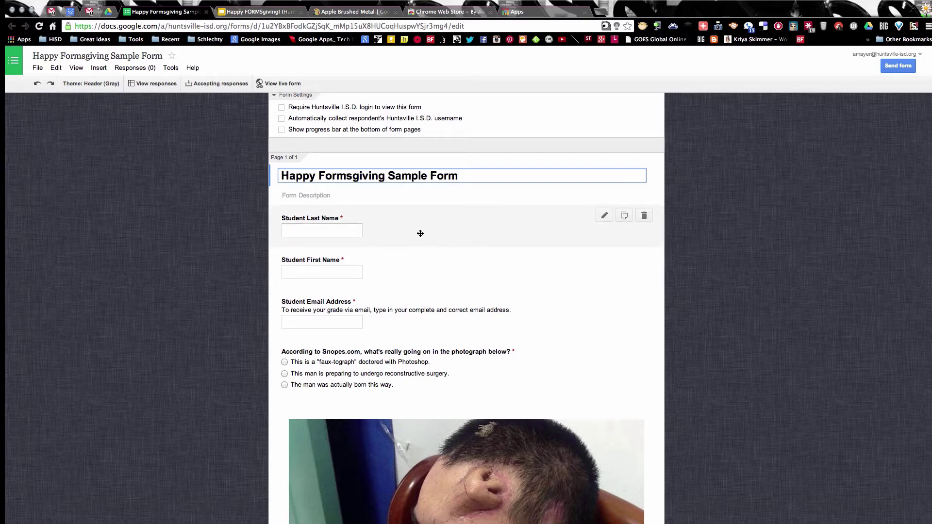
{"action": "left_click", "coordinate": [419, 233]}
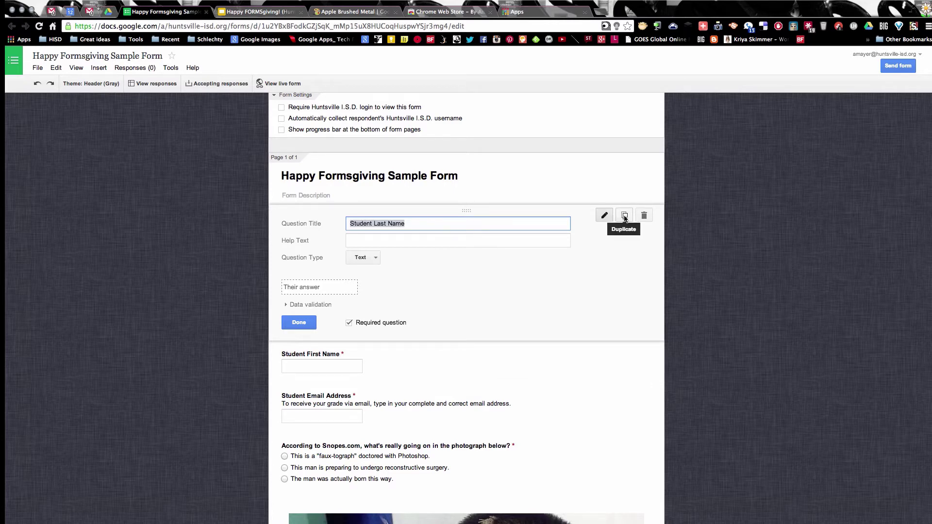
{"action": "left_click", "coordinate": [431, 345]}
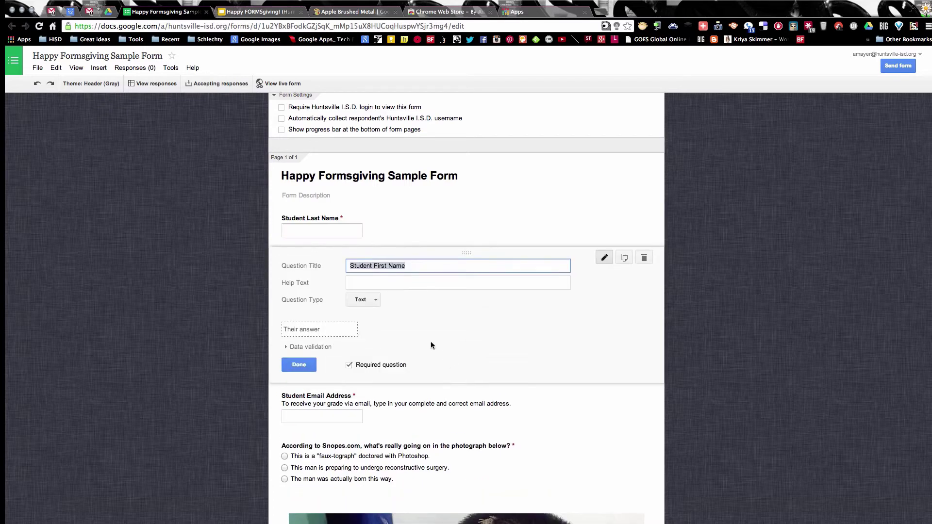
{"action": "left_click_drag", "start_coordinate": [373, 266], "coordinate": [381, 266]}
{"action": "left_click", "coordinate": [299, 364]}
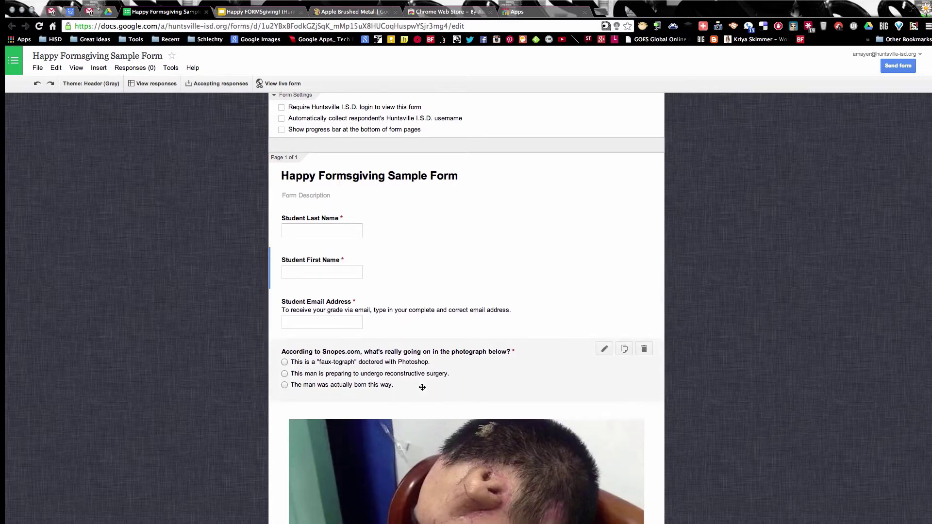
{"action": "scroll", "coordinate": [380, 302], "scroll_direction": "down", "scroll_amount": 2}
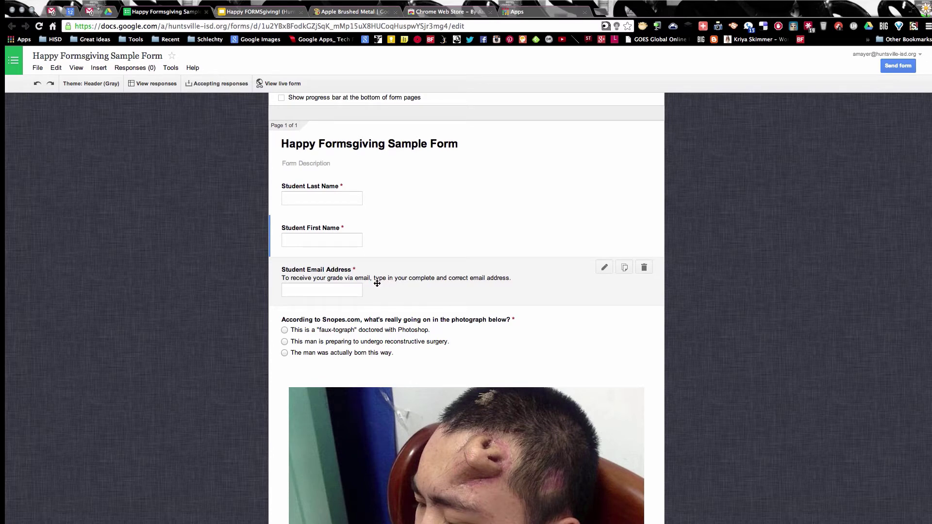
{"action": "scroll", "coordinate": [427, 292], "scroll_direction": "down", "scroll_amount": 4}
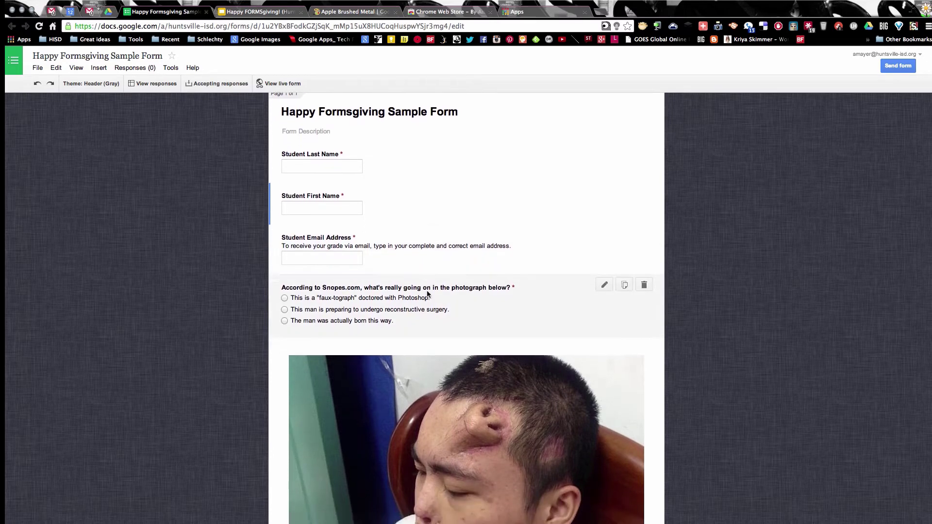
{"action": "scroll", "coordinate": [427, 291], "scroll_direction": "down", "scroll_amount": 1}
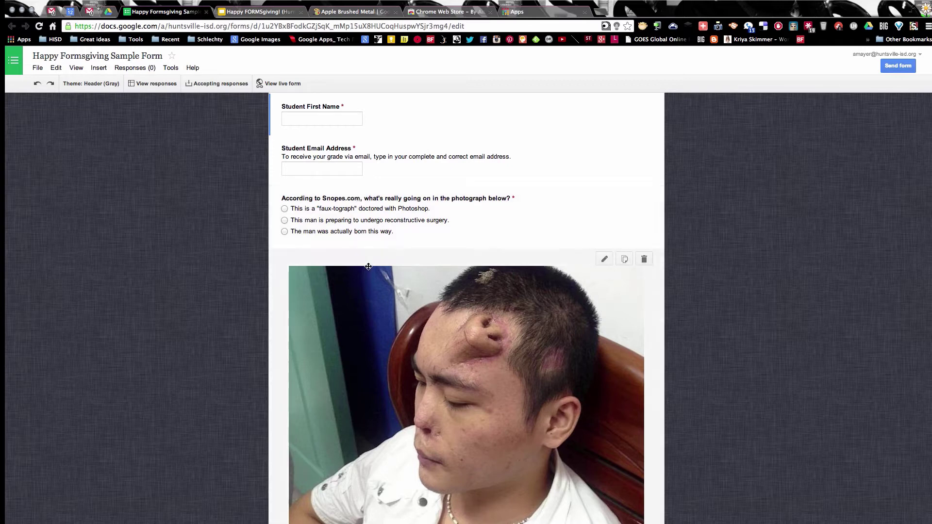
{"action": "scroll", "coordinate": [389, 291], "scroll_direction": "down", "scroll_amount": 1}
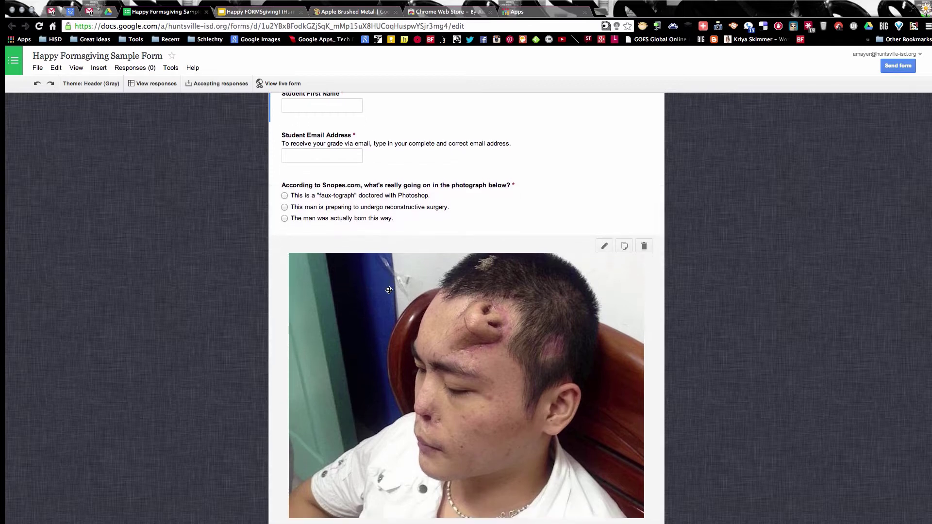
{"action": "scroll", "coordinate": [437, 271], "scroll_direction": "down", "scroll_amount": 2}
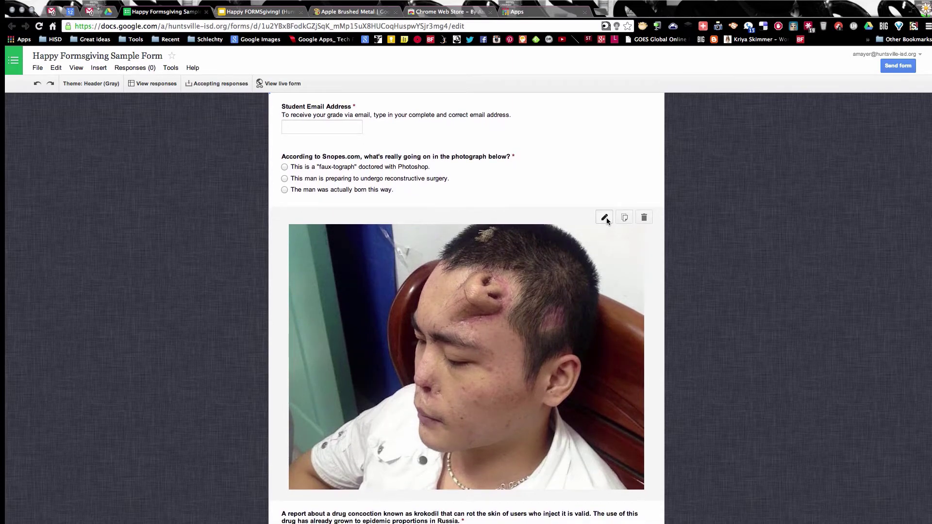
{"action": "left_click", "coordinate": [605, 218]}
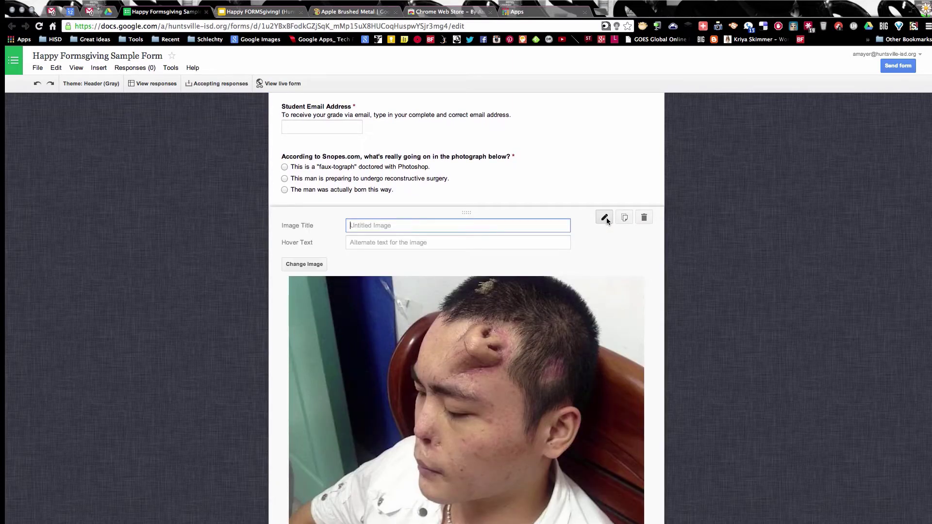
{"action": "left_click", "coordinate": [606, 217]}
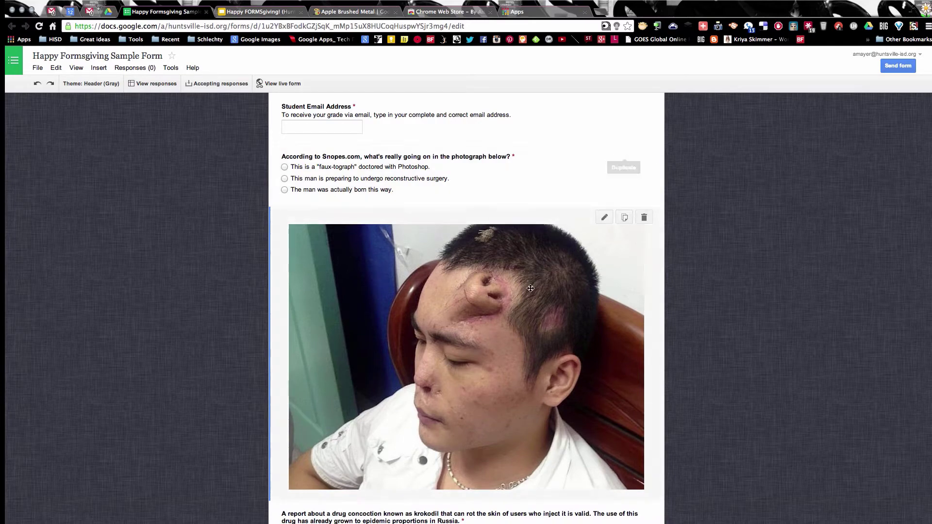
{"action": "scroll", "coordinate": [325, 468], "scroll_direction": "down", "scroll_amount": 6}
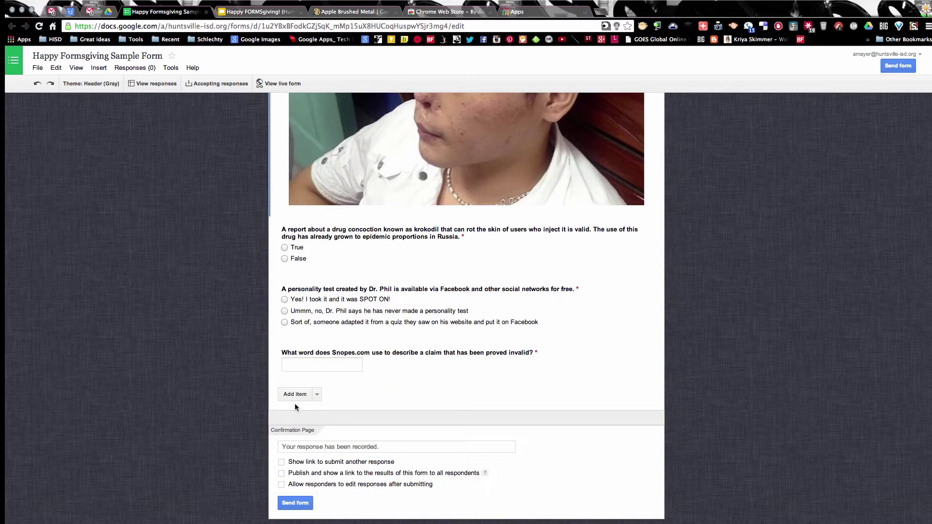
Step: Start a new Image item in the form, then open a blank browser tab
{"action": "left_click", "coordinate": [317, 395]}
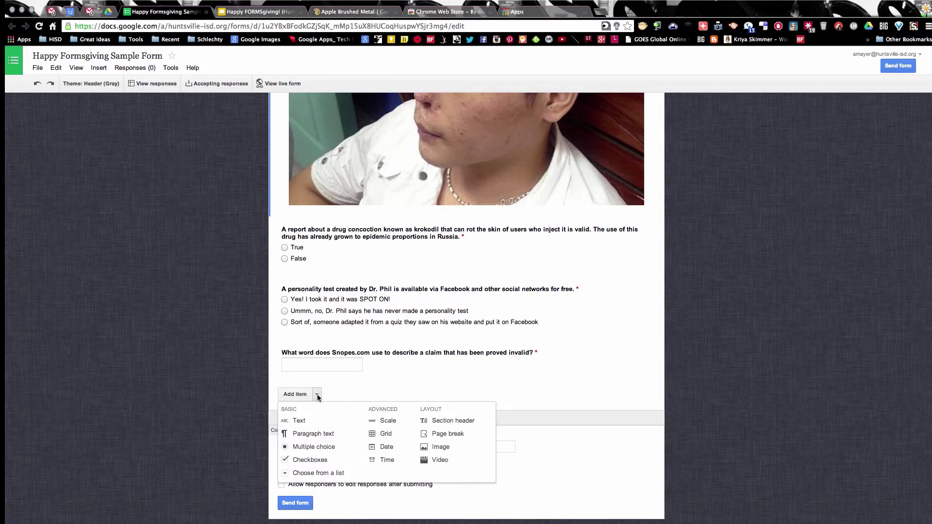
{"action": "left_click", "coordinate": [452, 450]}
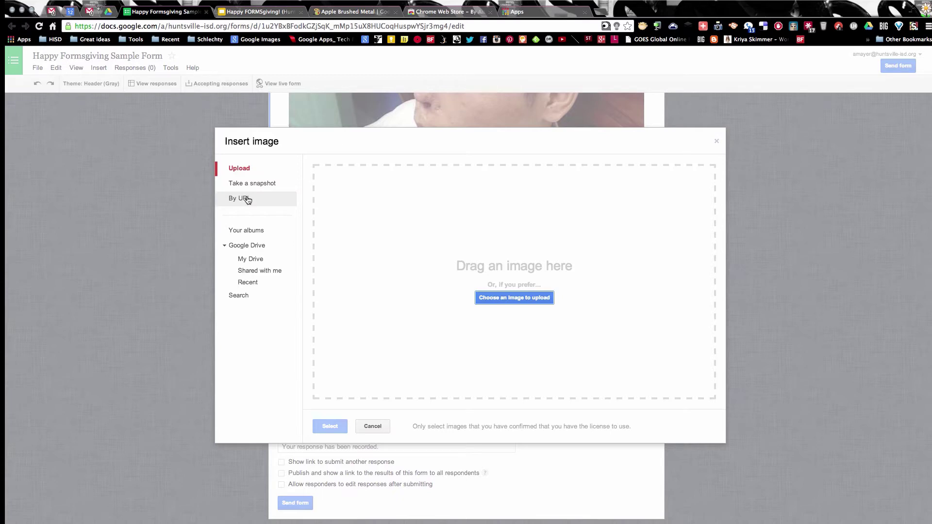
{"action": "left_click", "coordinate": [603, 12]}
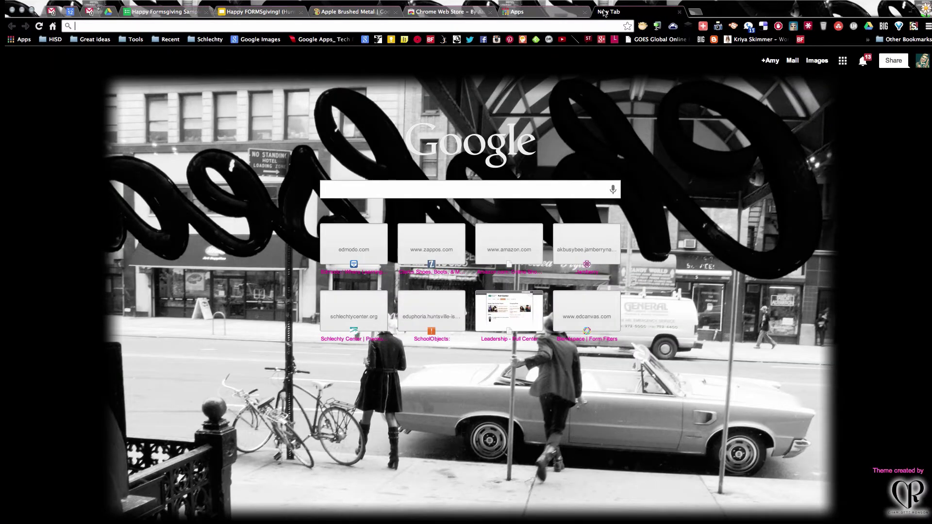
Step: Search Google Images for 'apple' and open the full-size red apple photo
{"action": "type", "text": "apple"}
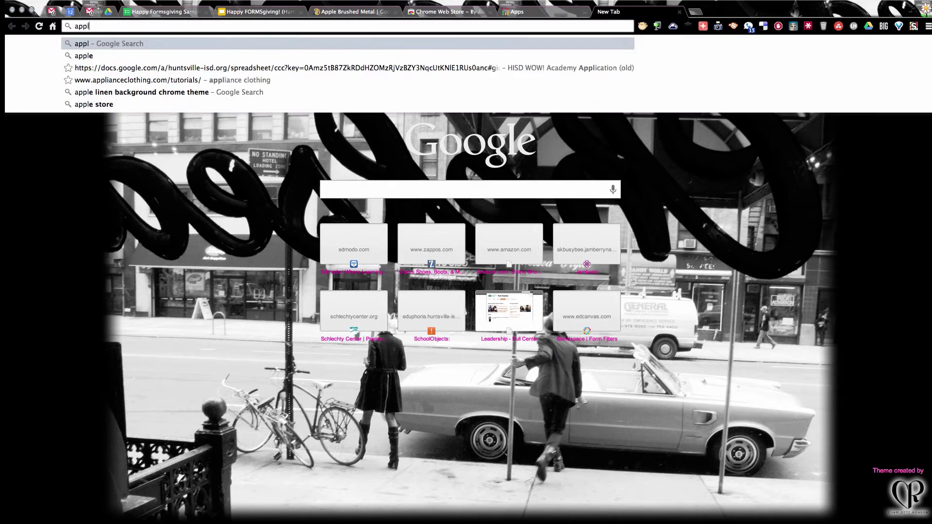
{"action": "key", "text": "Return"}
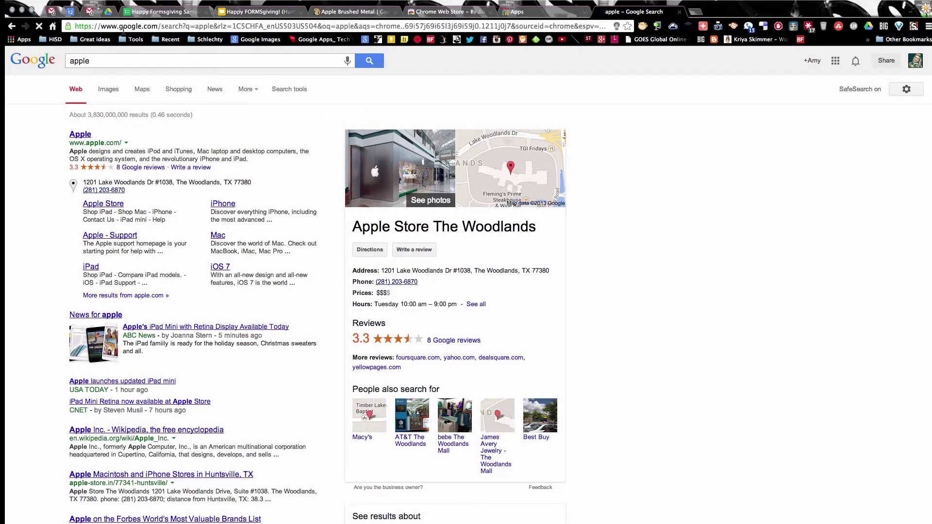
{"action": "left_click", "coordinate": [108, 89]}
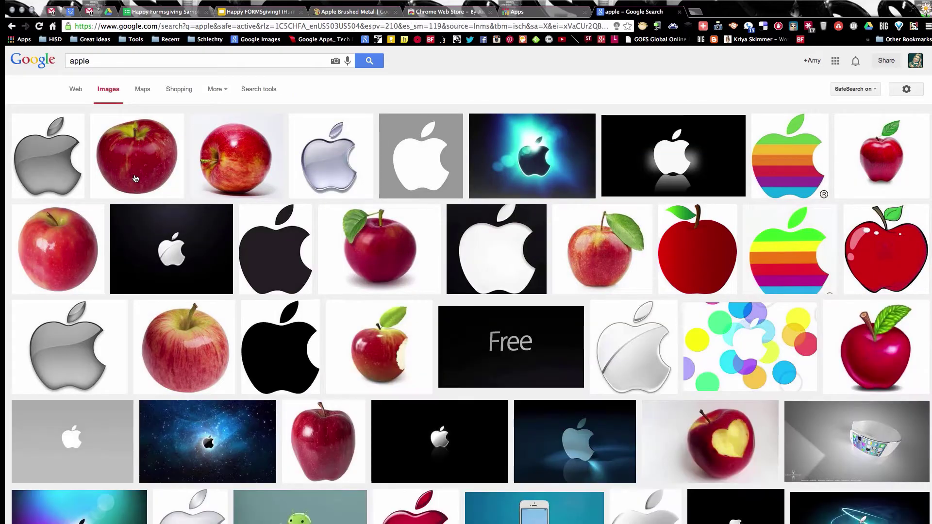
{"action": "left_click", "coordinate": [245, 174]}
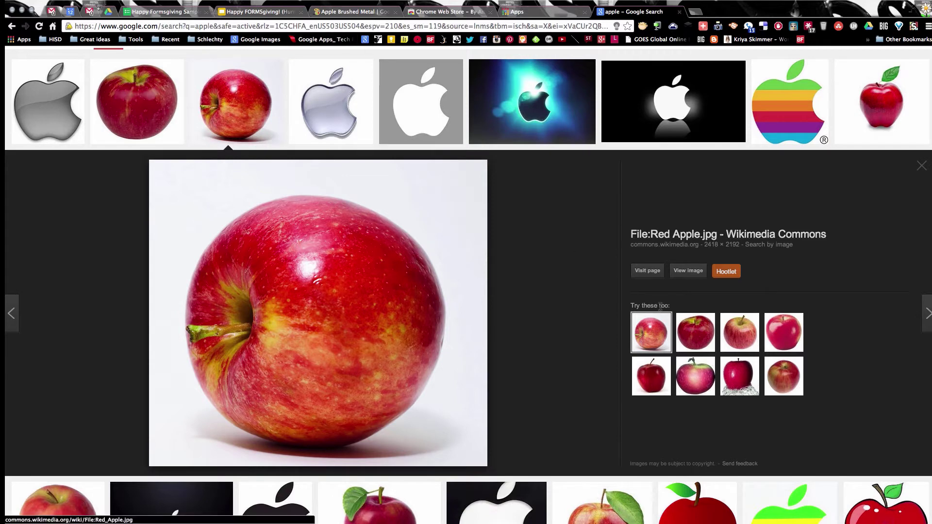
{"action": "left_click", "coordinate": [683, 275]}
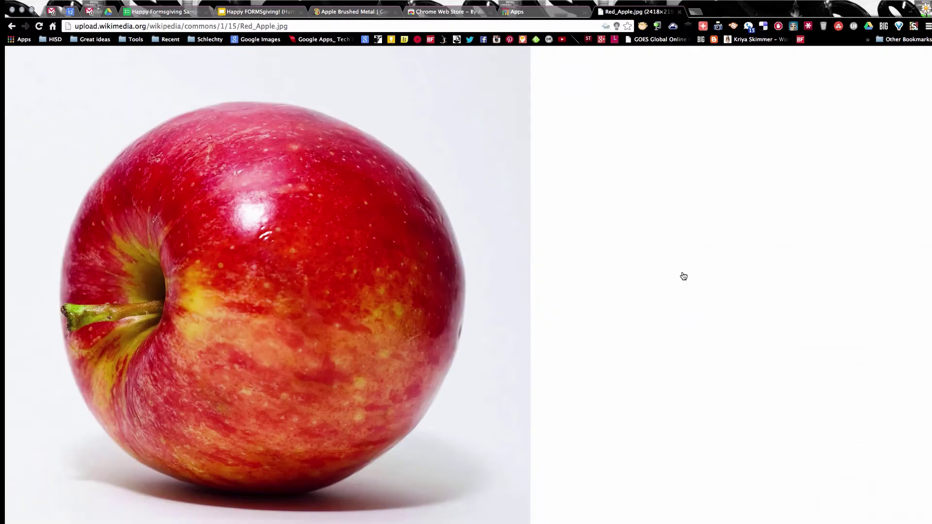
Step: Copy the Red_Apple.jpg image's web address and return to the Happy FORMSgiving! slides
{"action": "left_click", "coordinate": [248, 24]}
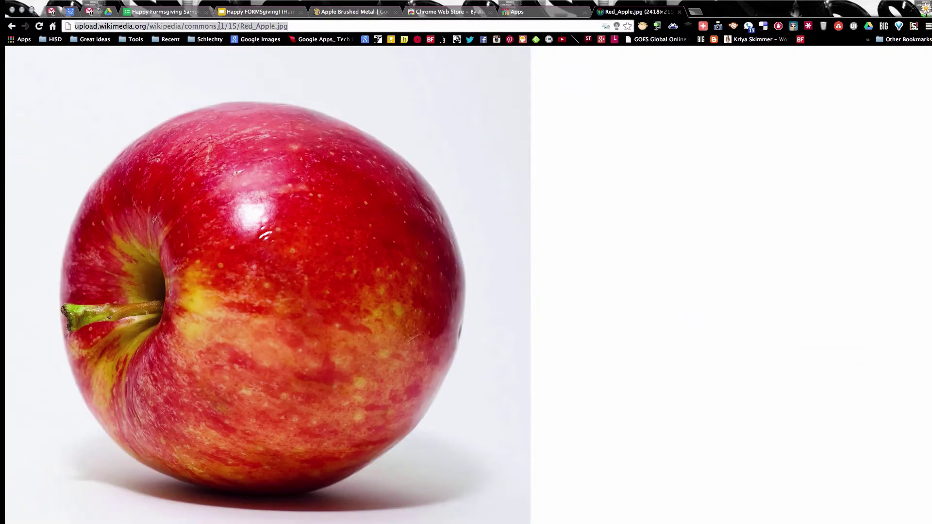
{"action": "right_click", "coordinate": [258, 25]}
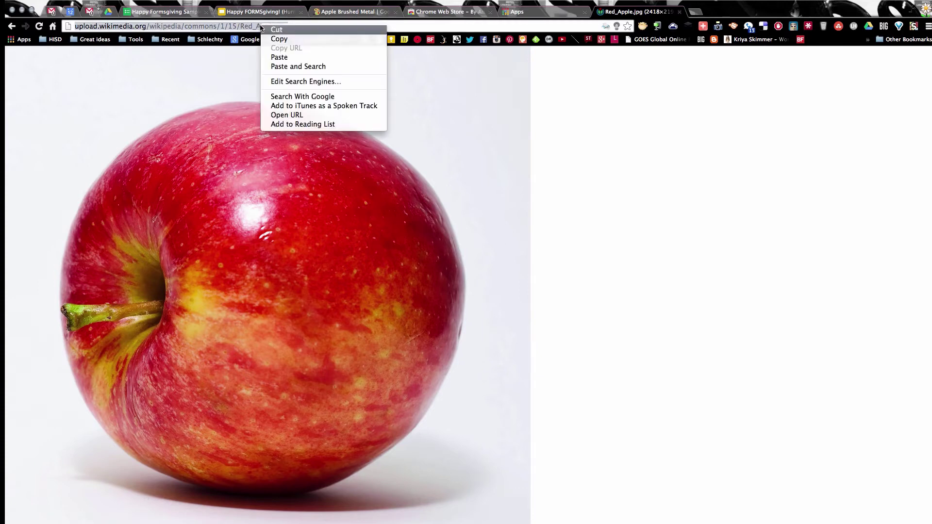
{"action": "left_click", "coordinate": [275, 36]}
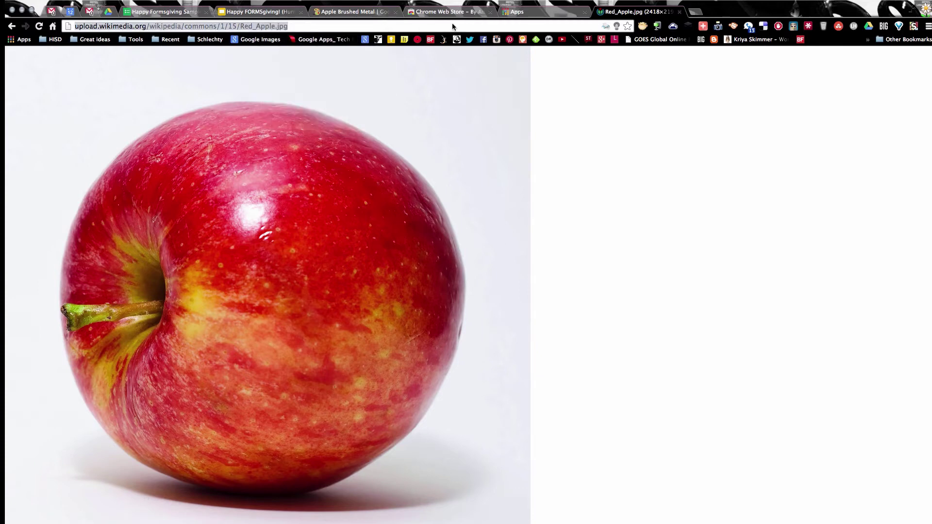
{"action": "left_click", "coordinate": [302, 11]}
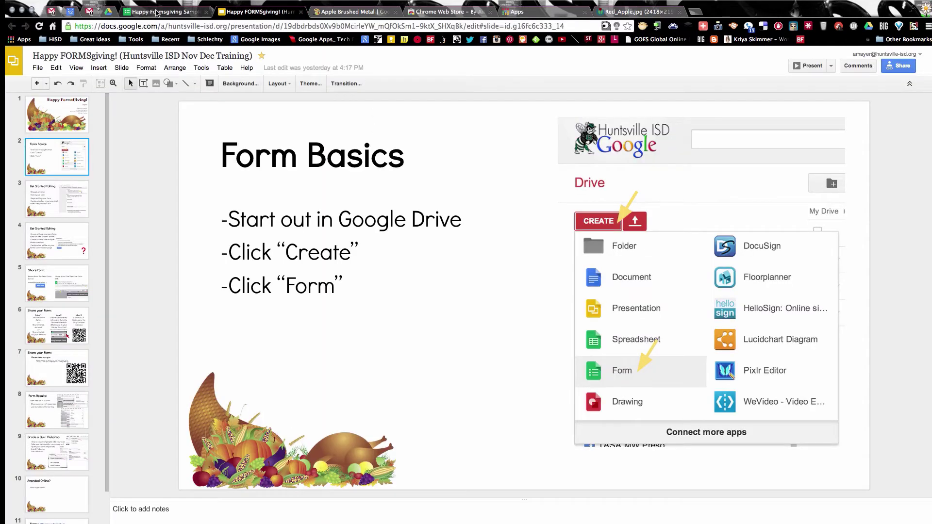
Step: Insert the red apple photo into the form by pasting its Red_Apple.jpg URL
{"action": "left_click", "coordinate": [158, 11]}
{"action": "left_click", "coordinate": [234, 199]}
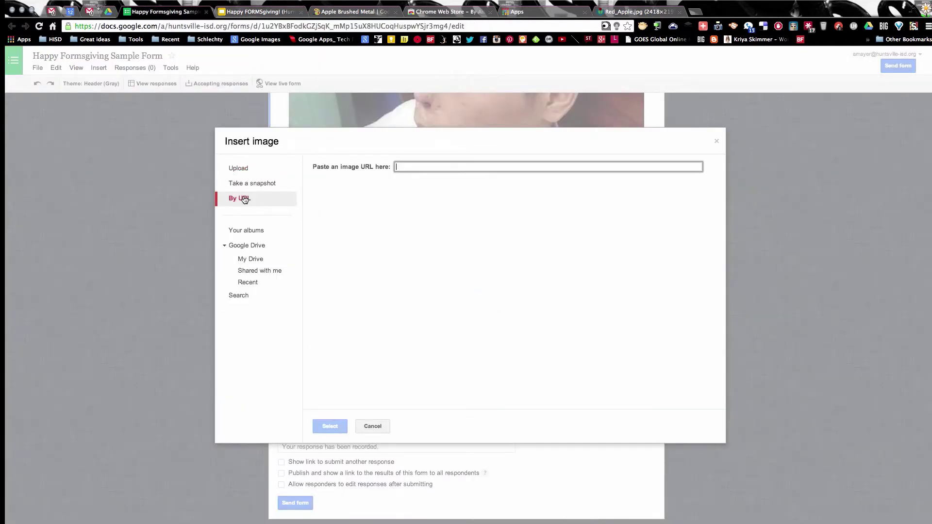
{"action": "right_click", "coordinate": [420, 168]}
{"action": "left_click", "coordinate": [468, 214]}
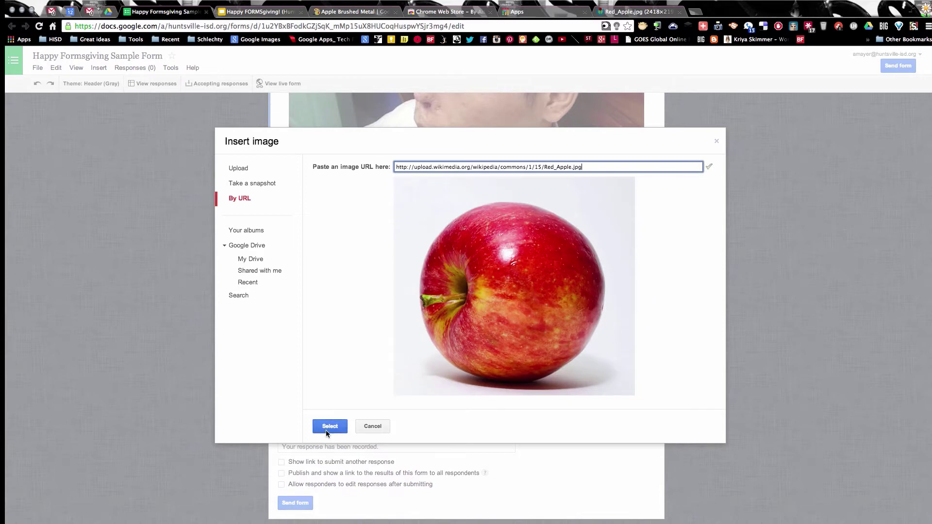
{"action": "left_click", "coordinate": [330, 427]}
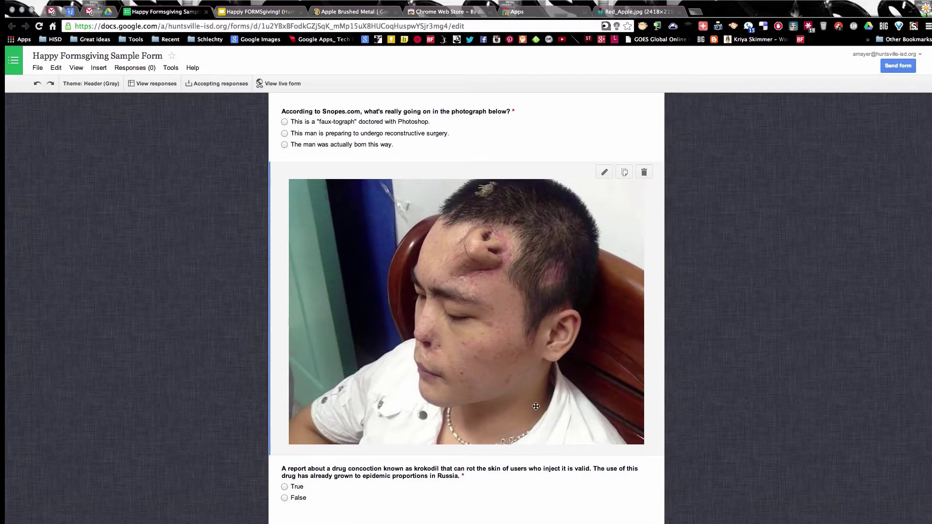
Step: Give the apple image the hover text 'Big red juicy apple'
{"action": "scroll", "coordinate": [536, 407], "scroll_direction": "down", "scroll_amount": 5}
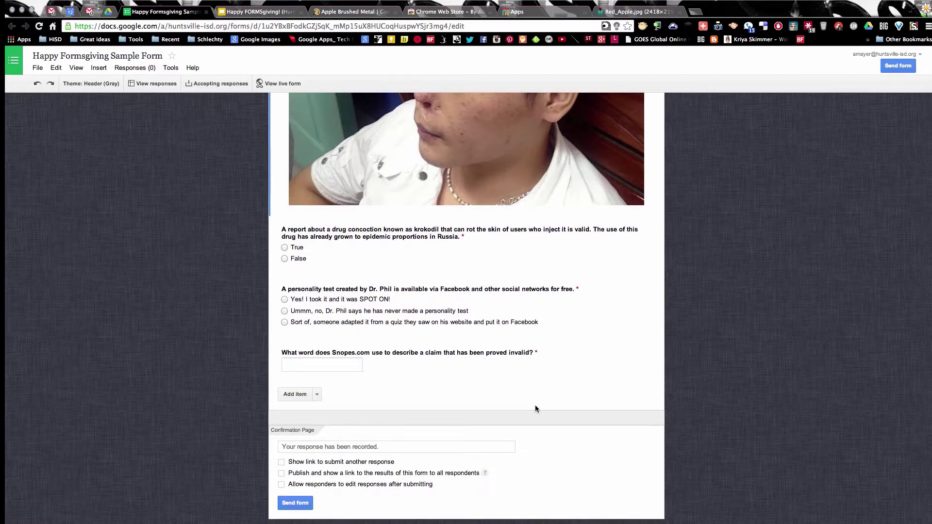
{"action": "mouse_move", "coordinate": [523, 287]}
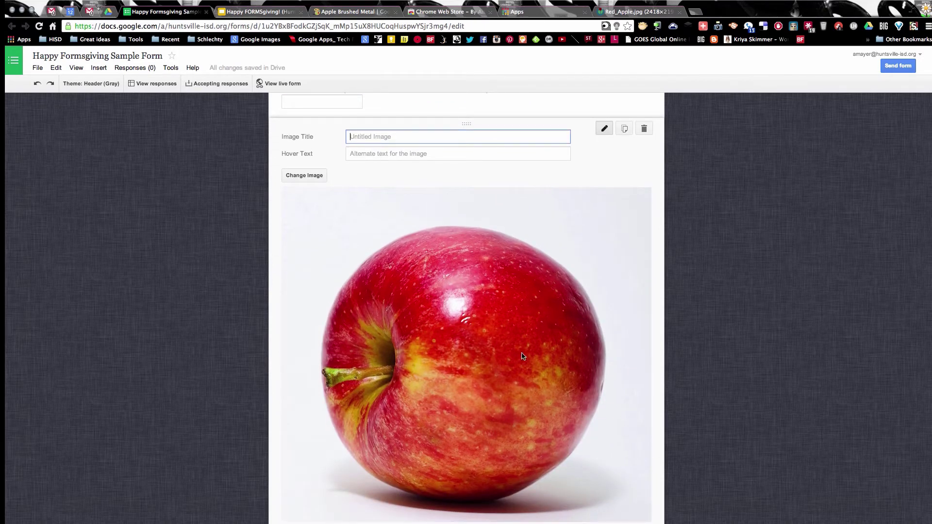
{"action": "left_click", "coordinate": [369, 153]}
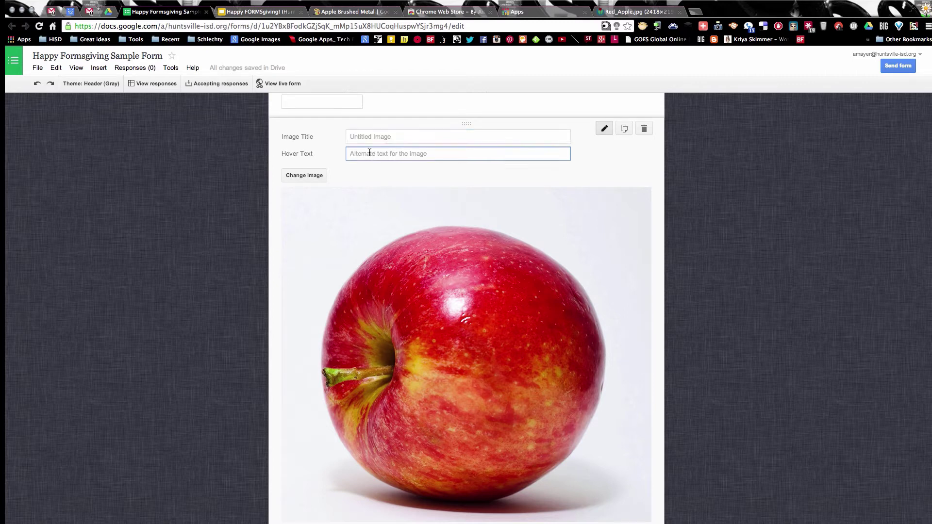
{"action": "type", "text": "Big red juicy apple"}
Step: Title the image 'Apple from Wikipedia' and finish editing the item
{"action": "left_click", "coordinate": [360, 135]}
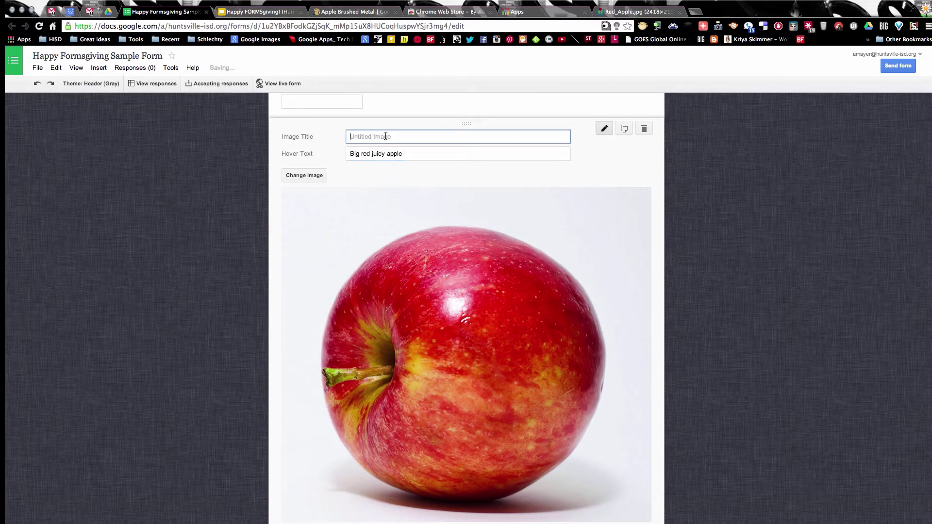
{"action": "type", "text": "Apple from Wikipedia"}
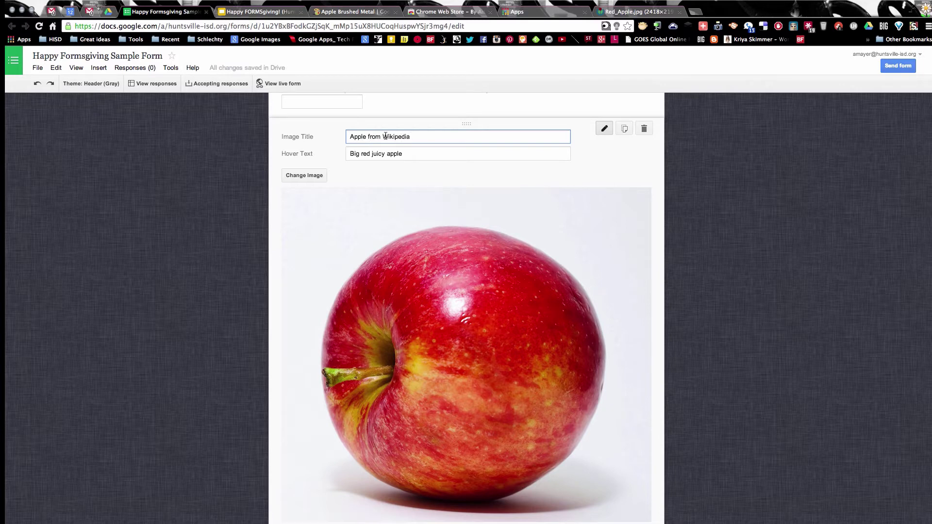
{"action": "scroll", "coordinate": [290, 438], "scroll_direction": "down", "scroll_amount": 3}
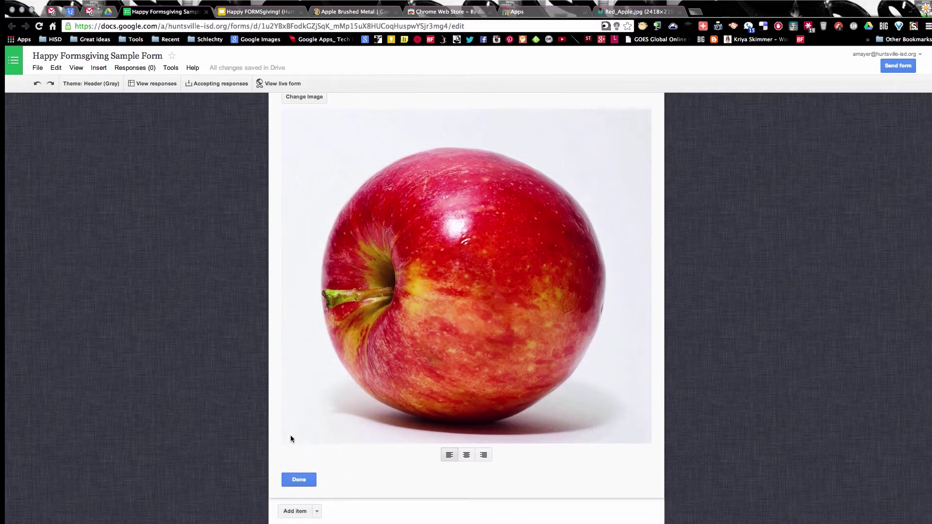
{"action": "left_click", "coordinate": [292, 482]}
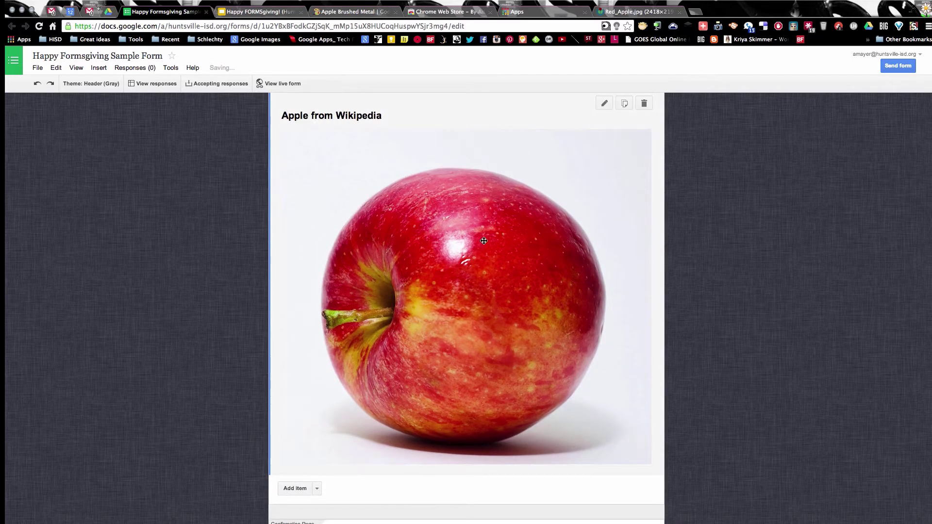
Step: Delete the apple image item, then open and close the krokodil question
{"action": "left_click", "coordinate": [643, 104]}
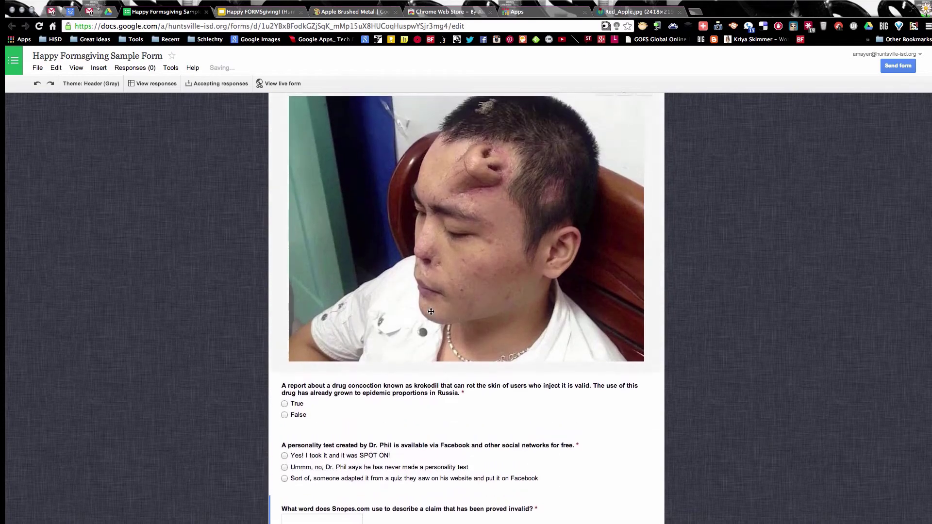
{"action": "scroll", "coordinate": [365, 280], "scroll_direction": "down", "scroll_amount": 2}
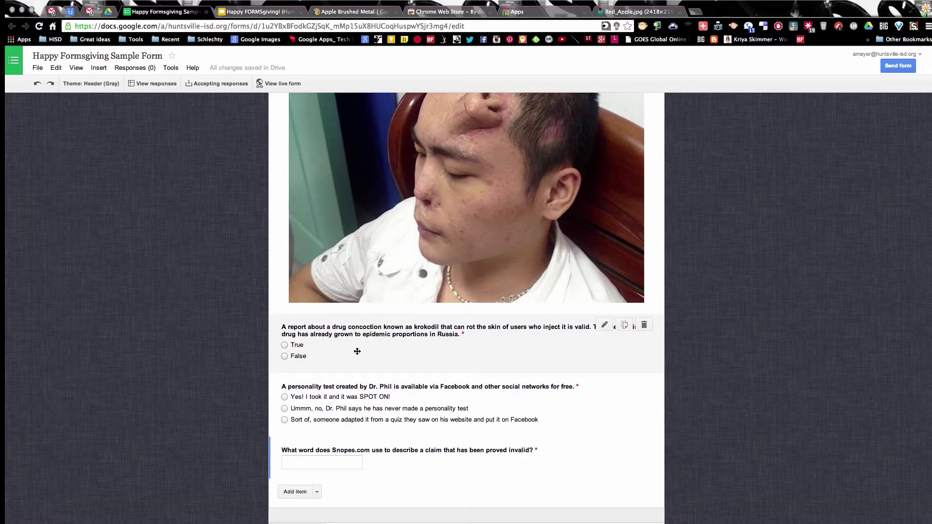
{"action": "left_click", "coordinate": [388, 368]}
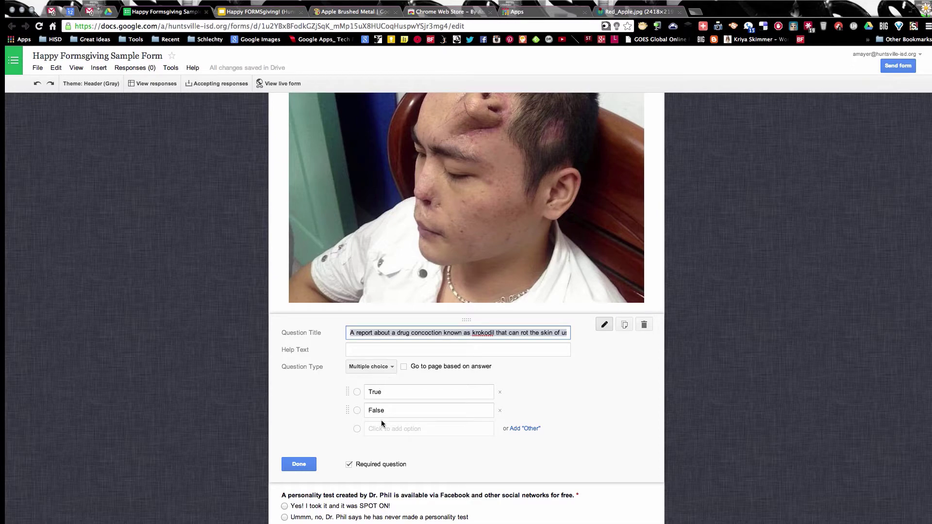
{"action": "left_click", "coordinate": [296, 478]}
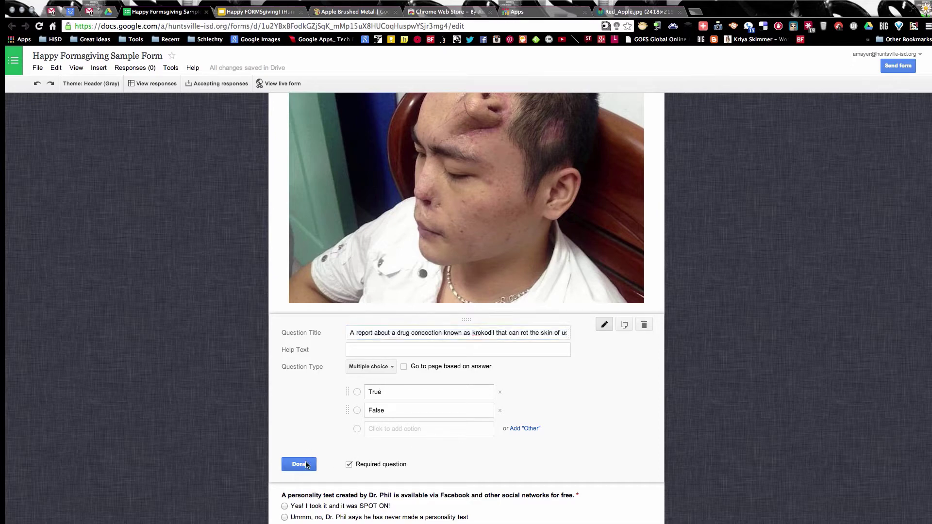
{"action": "left_click", "coordinate": [307, 464]}
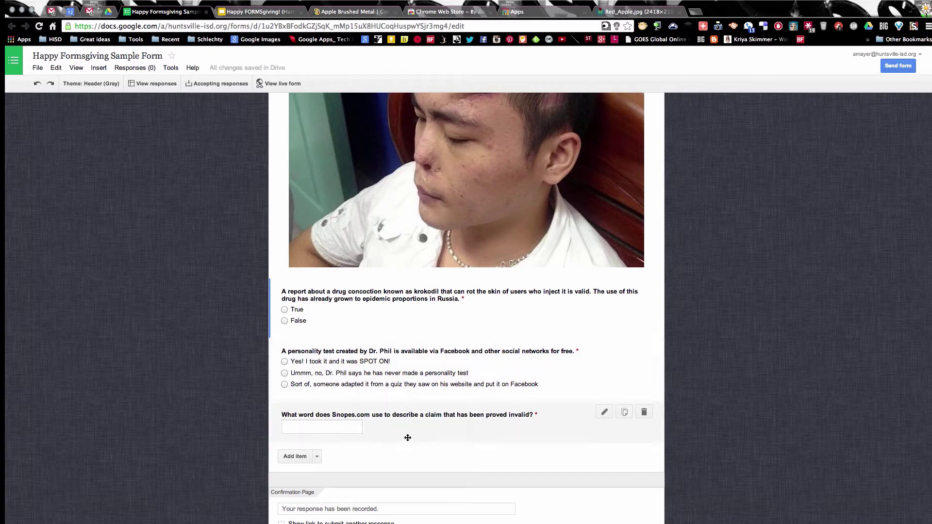
Step: Scroll to the form's end and switch to the Happy FORMSgiving! presentation
{"action": "scroll", "coordinate": [412, 435], "scroll_direction": "down", "scroll_amount": 2}
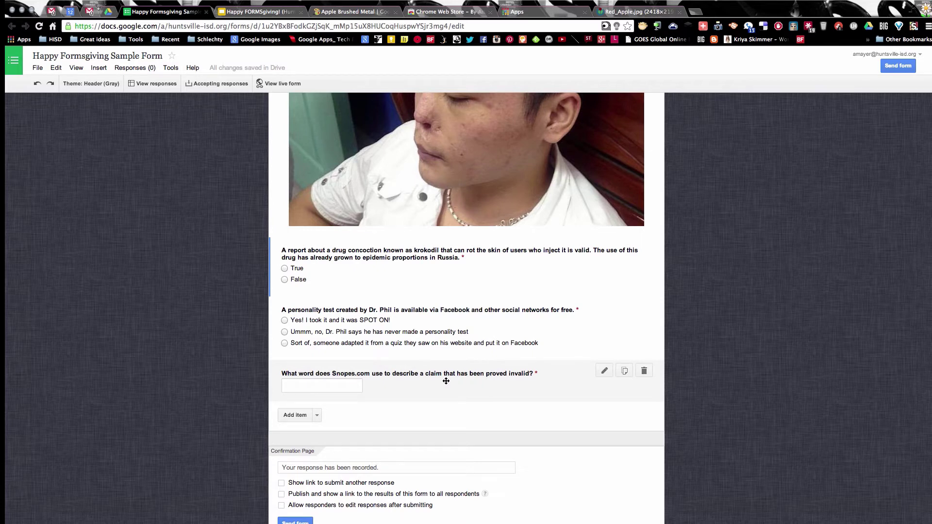
{"action": "scroll", "coordinate": [446, 381], "scroll_direction": "down", "scroll_amount": 1}
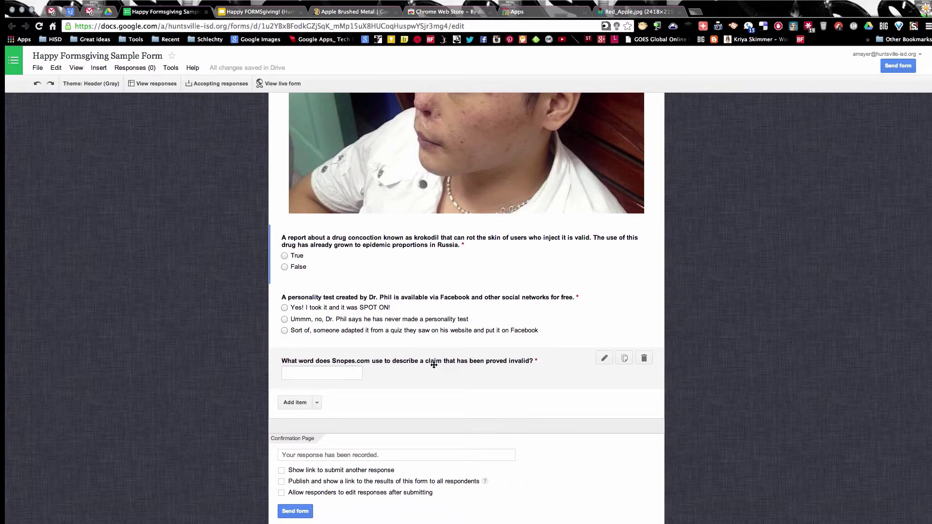
{"action": "left_click", "coordinate": [247, 13]}
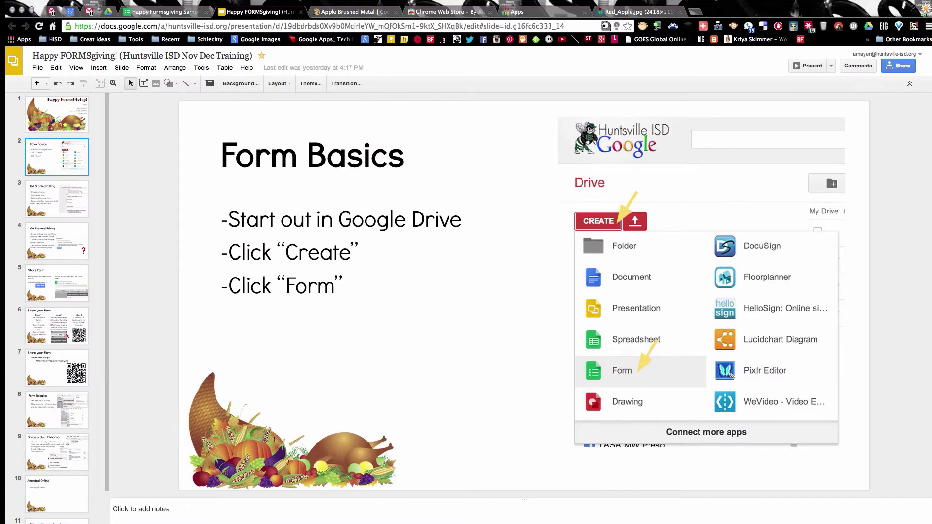
Step: Show the Share Form slide, then return to the Happy Formsgiving Sample form editor
{"action": "left_click", "coordinate": [57, 368]}
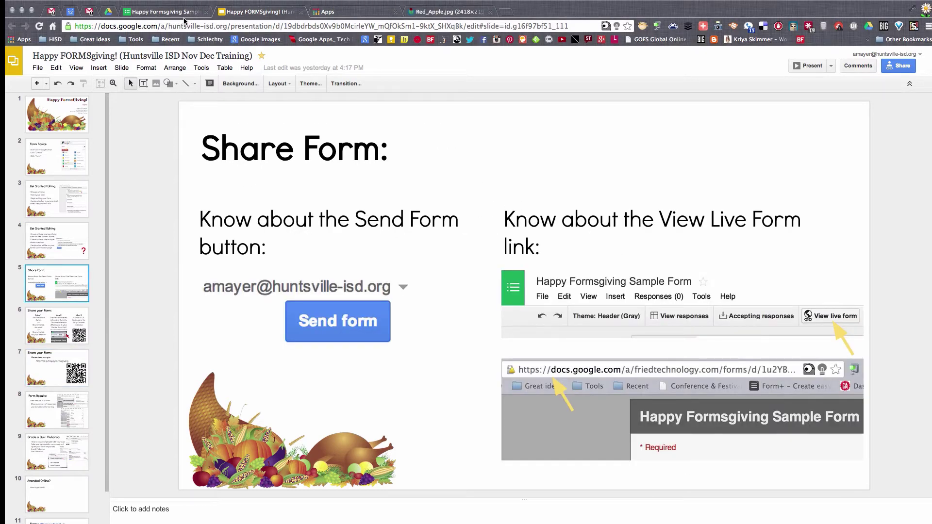
{"action": "left_click", "coordinate": [184, 14]}
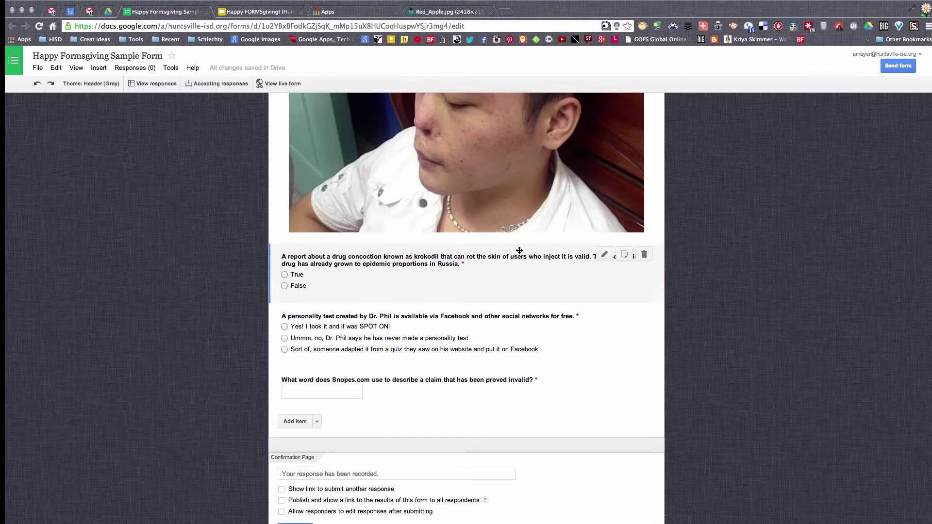
Step: Open the Happy Formsgiving Sample Form's live view in a new tab, preview it, and return to the editor
{"action": "scroll", "coordinate": [519, 250], "scroll_direction": "up", "scroll_amount": 15}
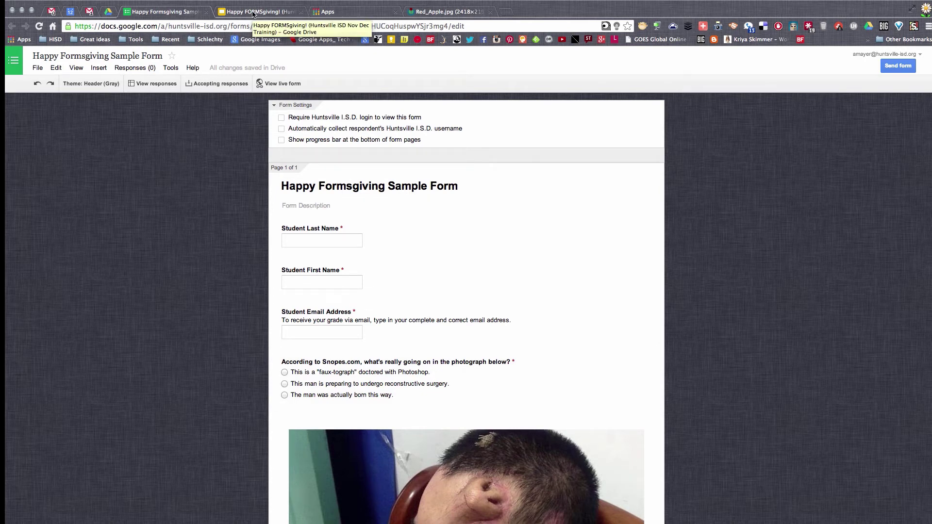
{"action": "left_click", "coordinate": [276, 85]}
{"action": "left_click", "coordinate": [165, 11]}
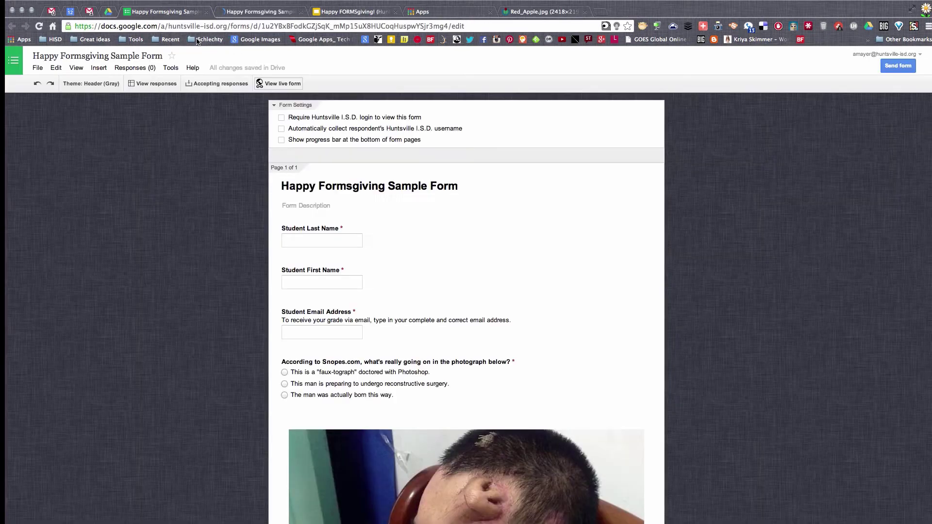
{"action": "left_click", "coordinate": [264, 10]}
{"action": "scroll", "coordinate": [626, 249], "scroll_direction": "down", "scroll_amount": 5}
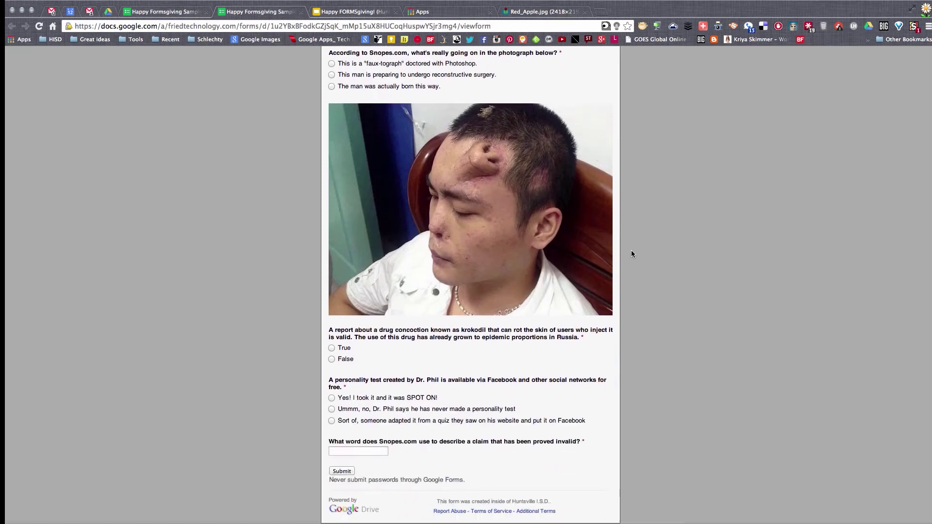
{"action": "scroll", "coordinate": [631, 250], "scroll_direction": "up", "scroll_amount": 5}
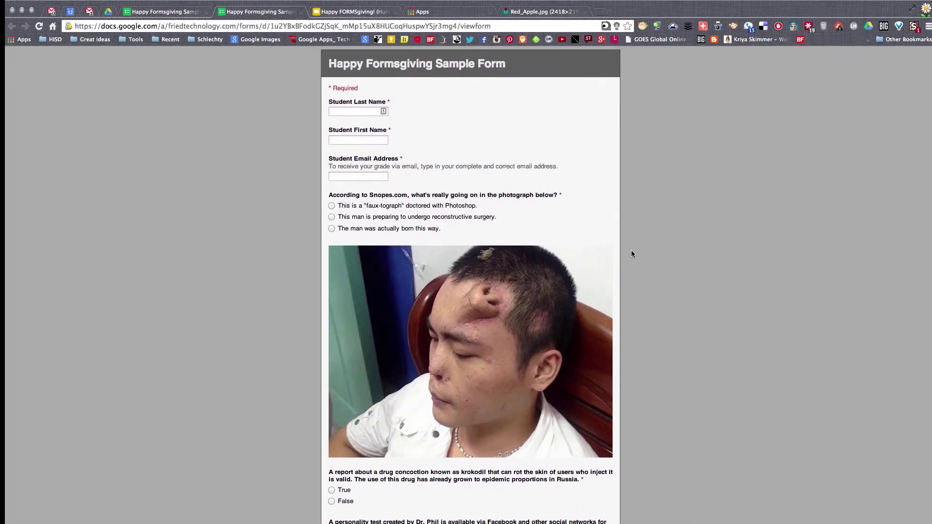
{"action": "left_click", "coordinate": [168, 14]}
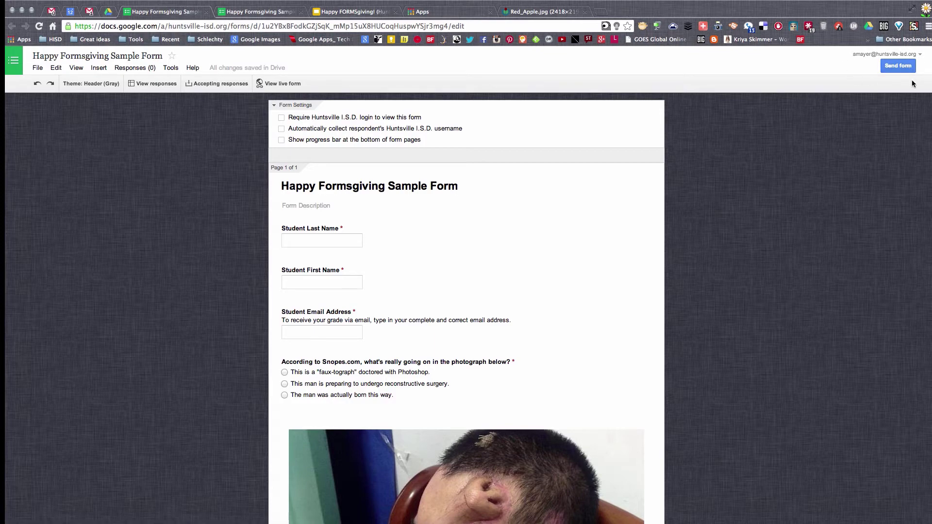
{"action": "left_click", "coordinate": [898, 66]}
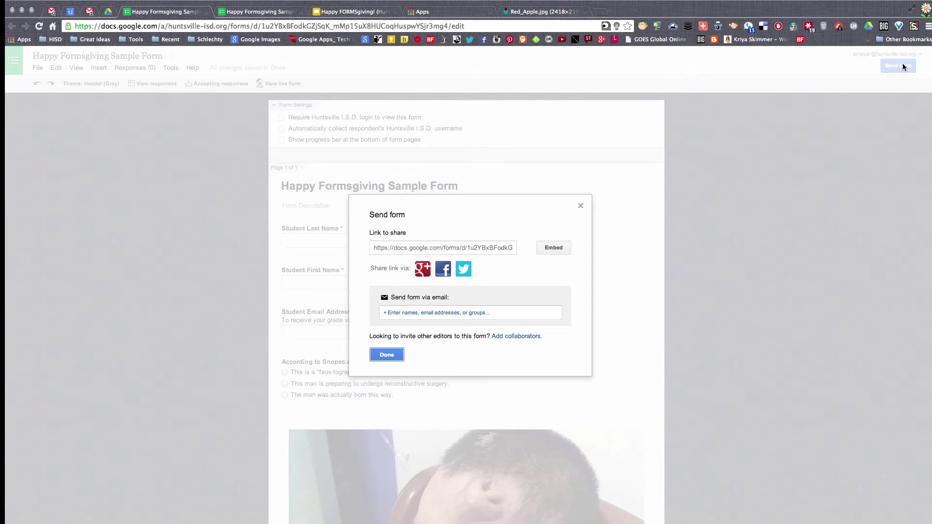
{"action": "left_click", "coordinate": [423, 314]}
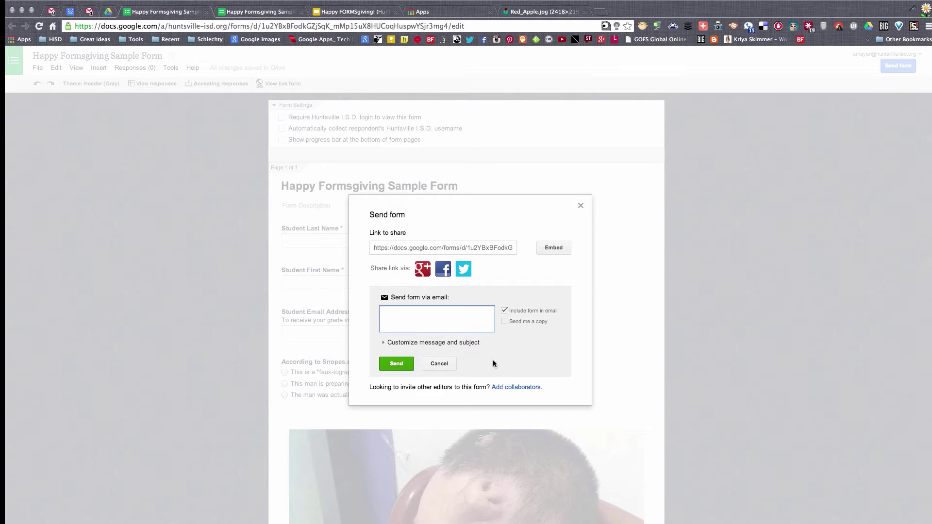
{"action": "left_click", "coordinate": [407, 249]}
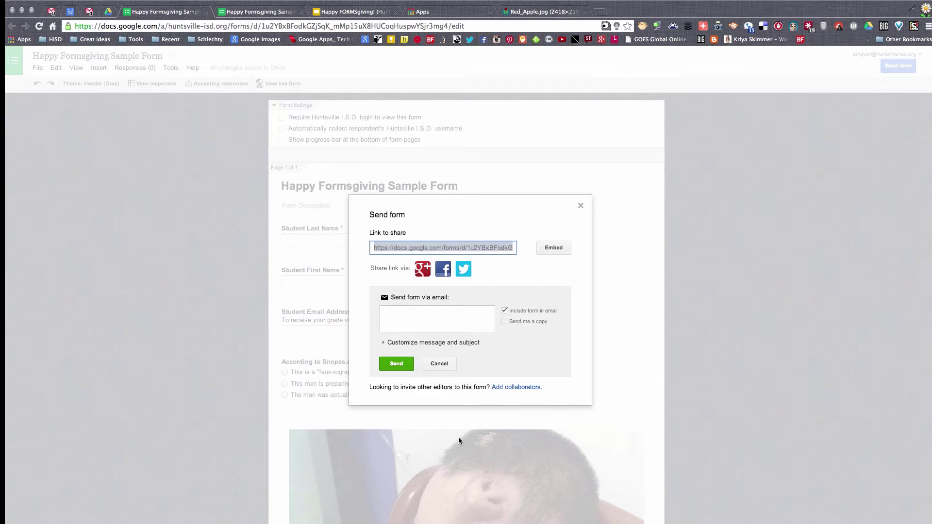
{"action": "left_click", "coordinate": [427, 360]}
{"action": "left_click", "coordinate": [427, 365]}
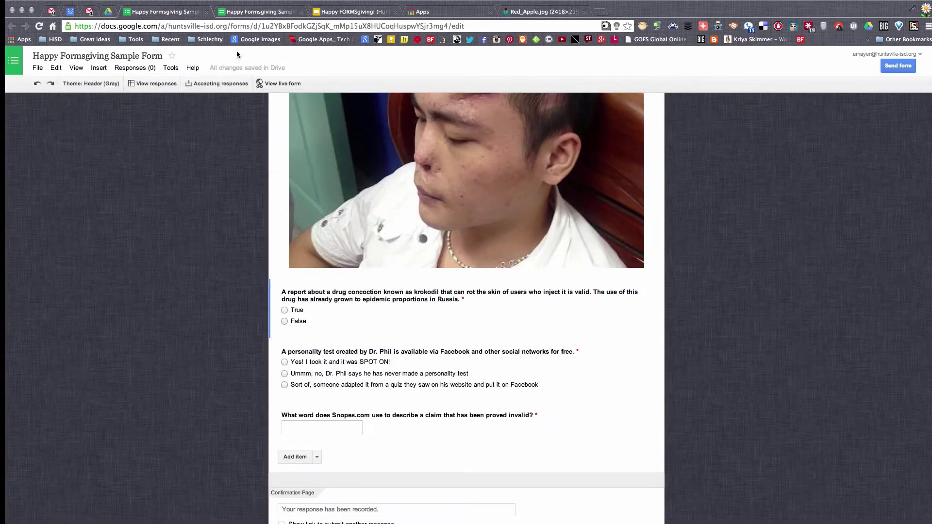
{"action": "left_click", "coordinate": [293, 25]}
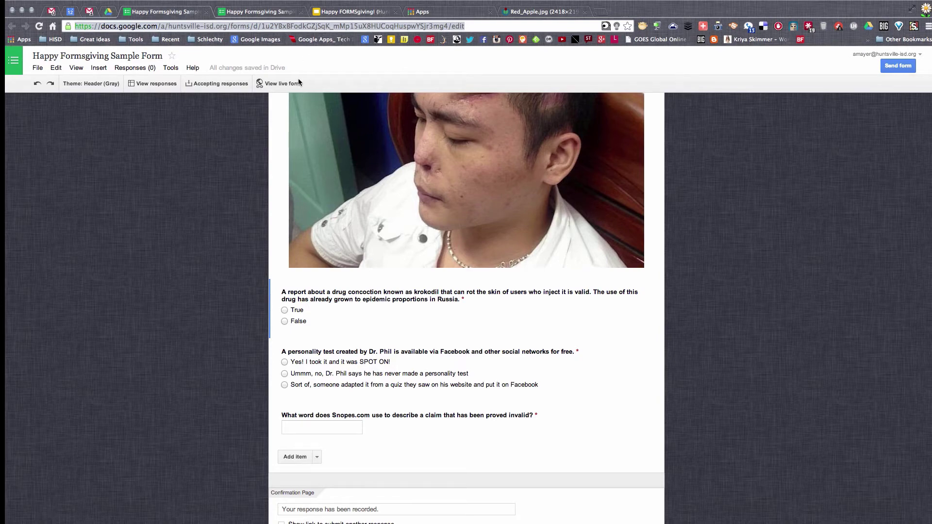
Step: Copy the live form's web address from its tab and go back to the editor
{"action": "left_click", "coordinate": [273, 85]}
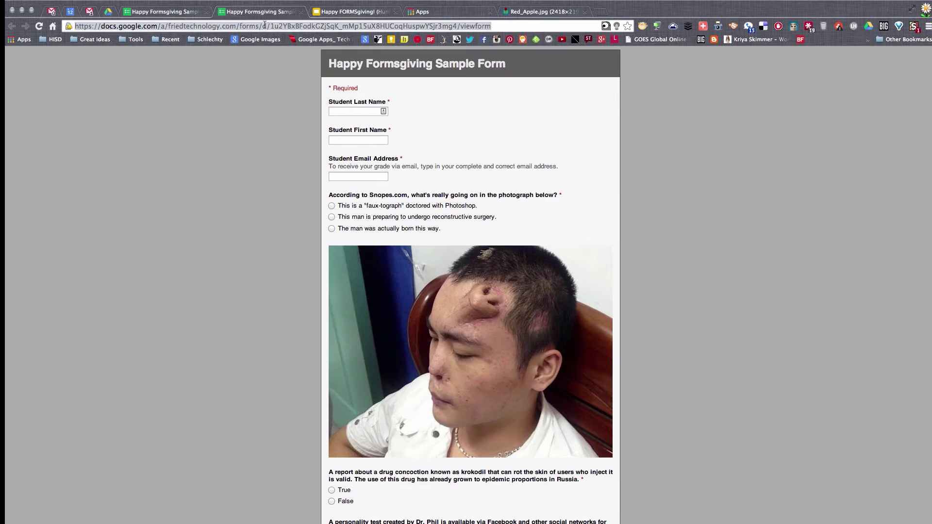
{"action": "right_click", "coordinate": [265, 25]}
{"action": "left_click", "coordinate": [279, 37]}
{"action": "left_click", "coordinate": [164, 14]}
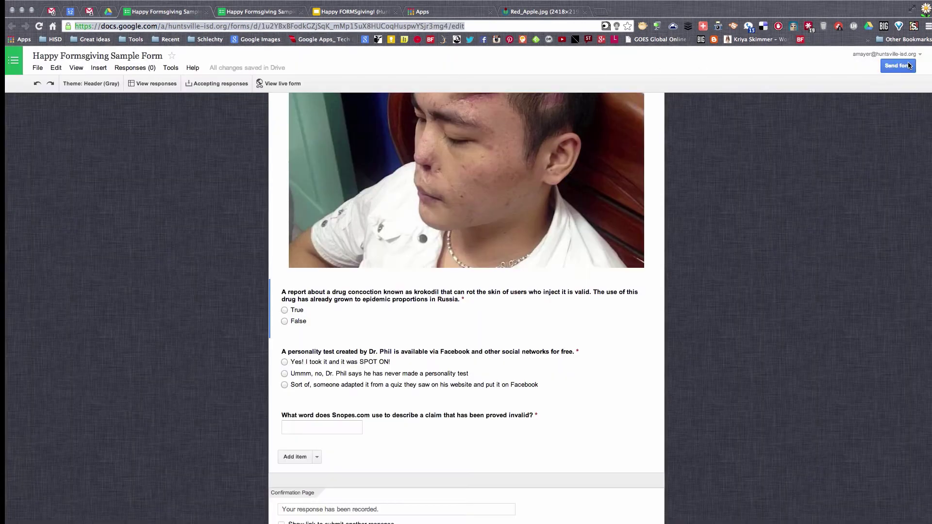
Step: Look at the Send form email option without sending, then switch to the Happy FORMSgiving! slides
{"action": "left_click", "coordinate": [898, 66]}
{"action": "left_click", "coordinate": [415, 314]}
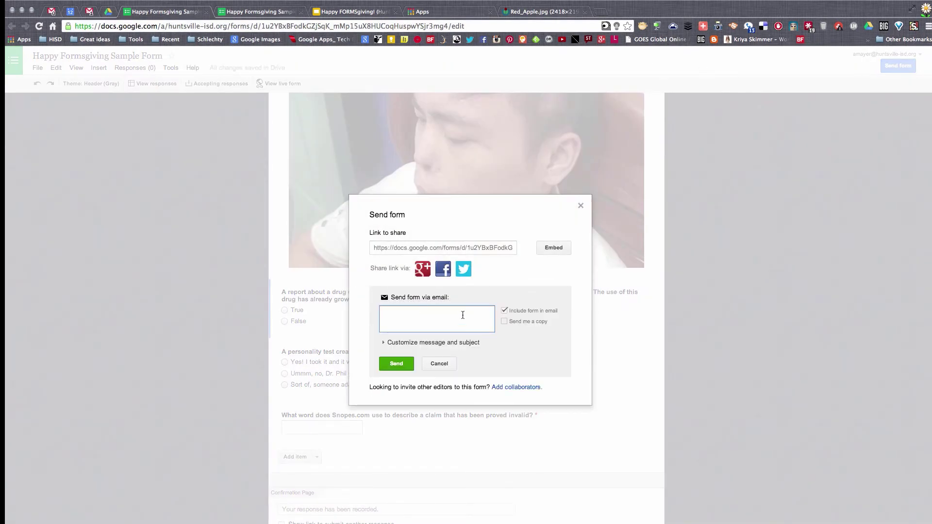
{"action": "left_click", "coordinate": [437, 365]}
{"action": "left_click", "coordinate": [387, 354]}
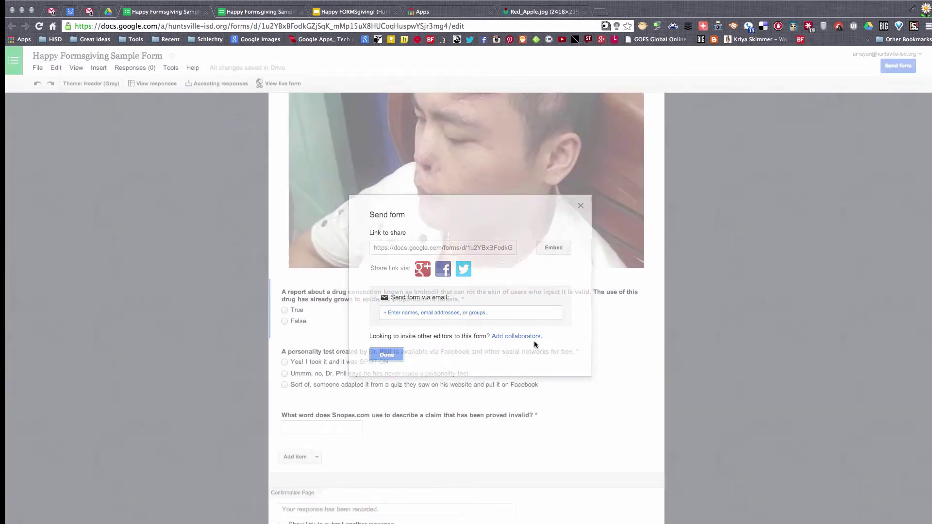
{"action": "left_click", "coordinate": [349, 12]}
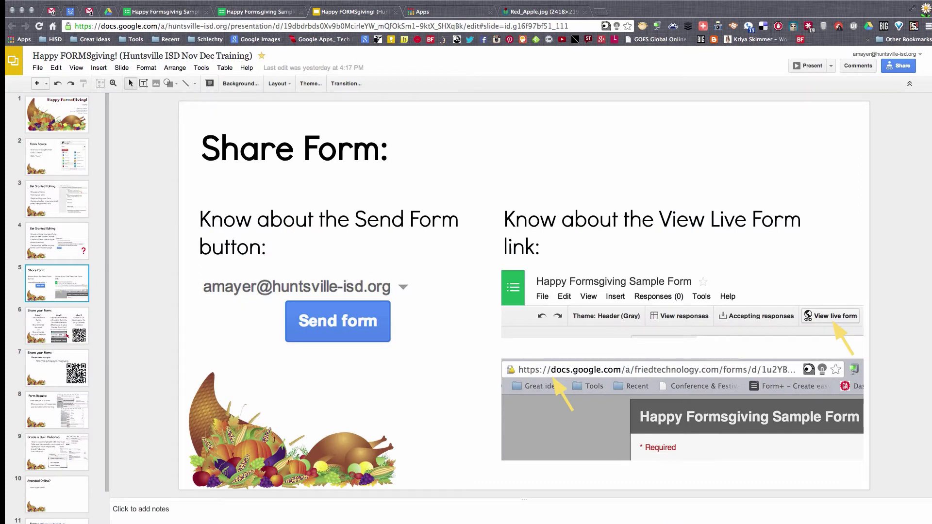
Step: Show slide 6, the Share your Form slide with sharing ideas and a QR code
{"action": "left_click", "coordinate": [56, 325]}
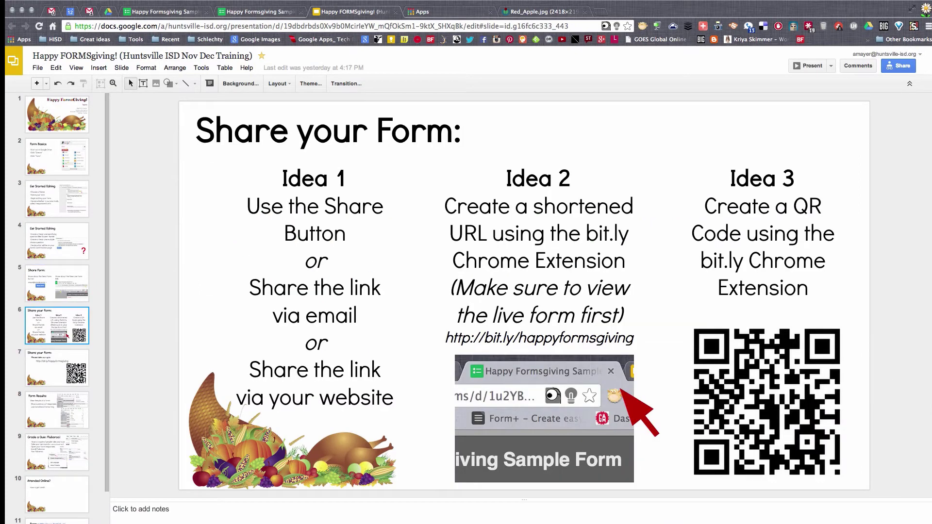
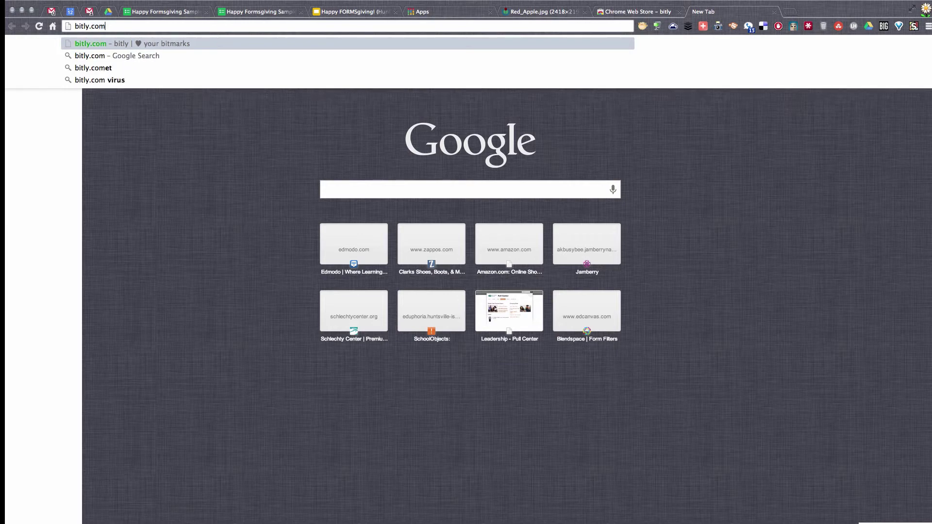
Step: Load bitly.com and its sign-up page, then close it and return to the live sample form
{"action": "key", "text": "Return"}
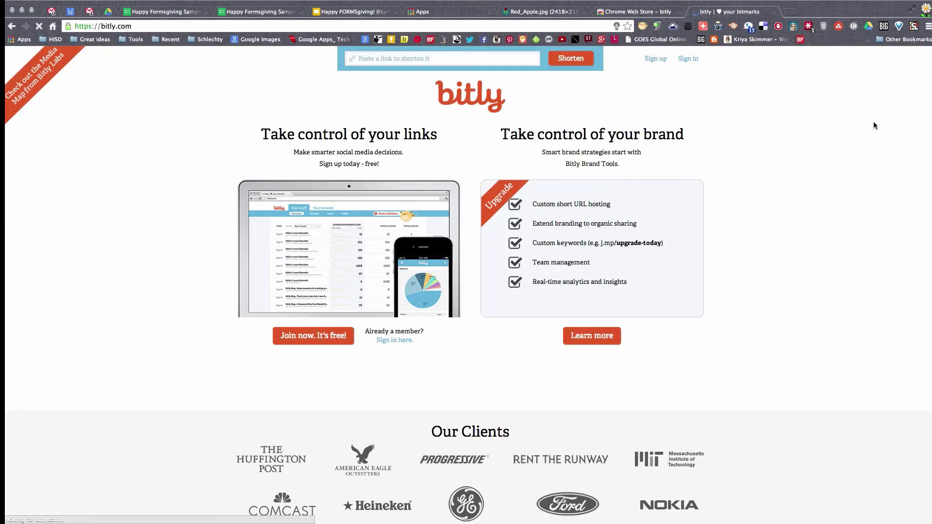
{"action": "left_click", "coordinate": [651, 59]}
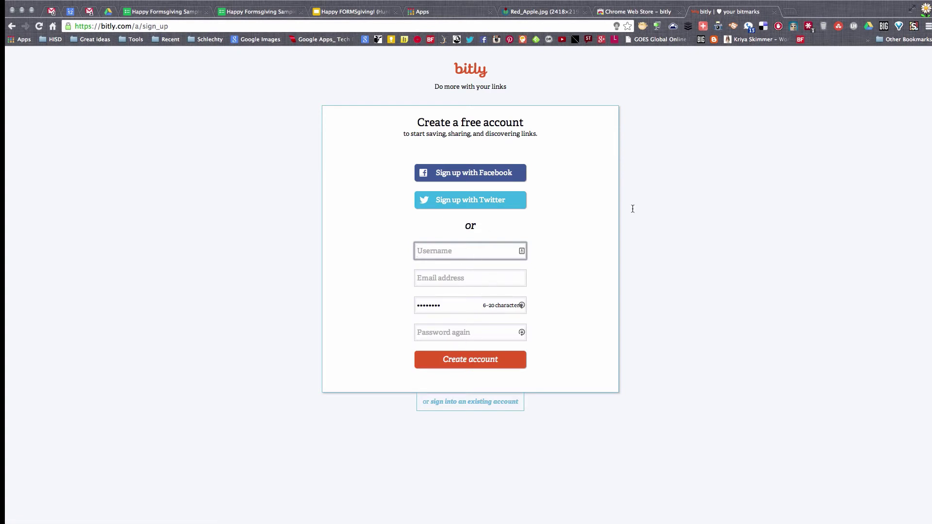
{"action": "left_click", "coordinate": [774, 11]}
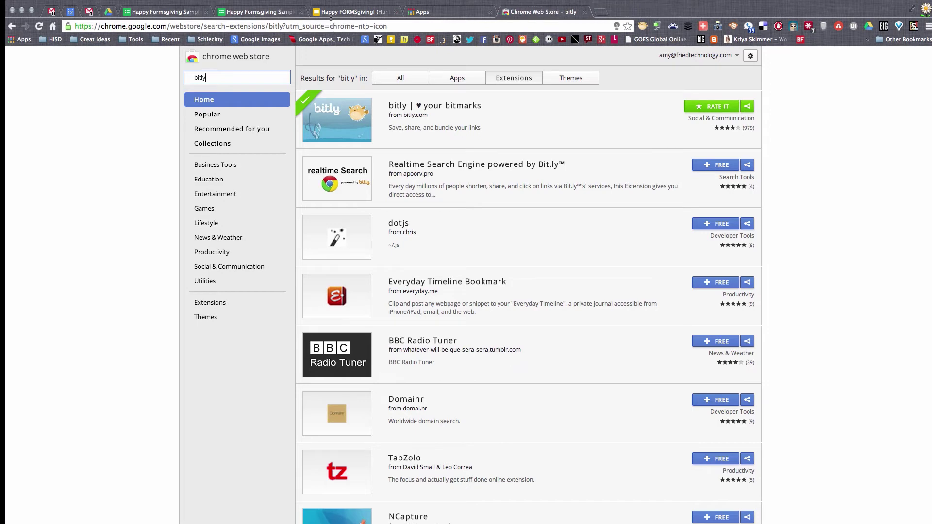
{"action": "left_click", "coordinate": [260, 12]}
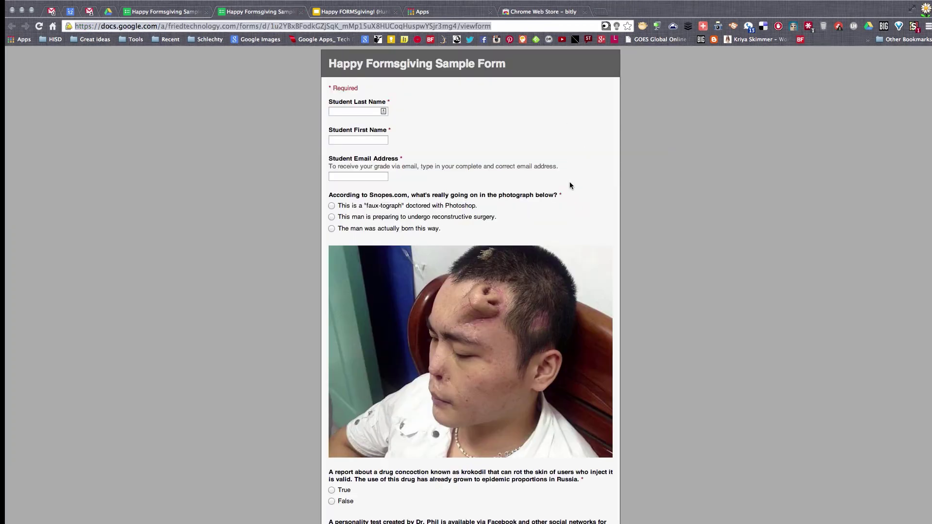
Step: Sign the bitly Chrome extension in with the account's email and authorize it
{"action": "left_click", "coordinate": [641, 28]}
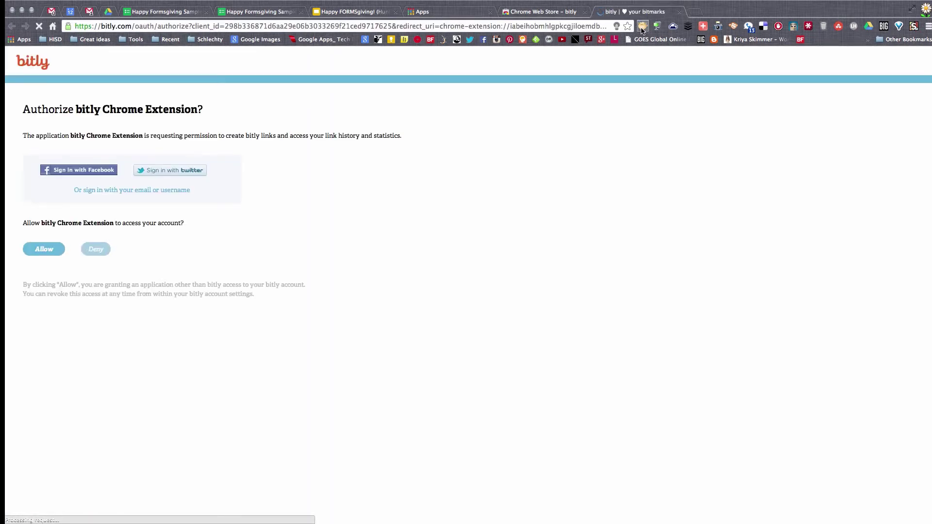
{"action": "left_click", "coordinate": [34, 250]}
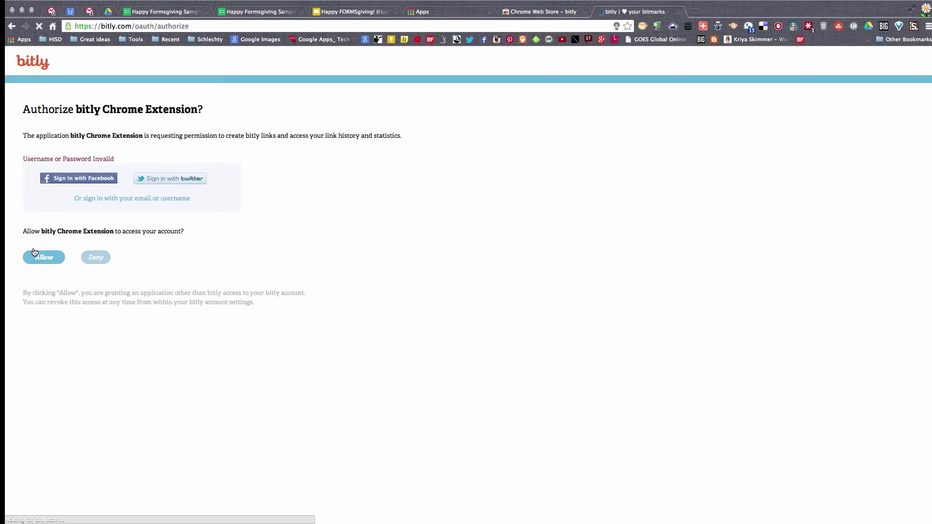
{"action": "left_click", "coordinate": [109, 200]}
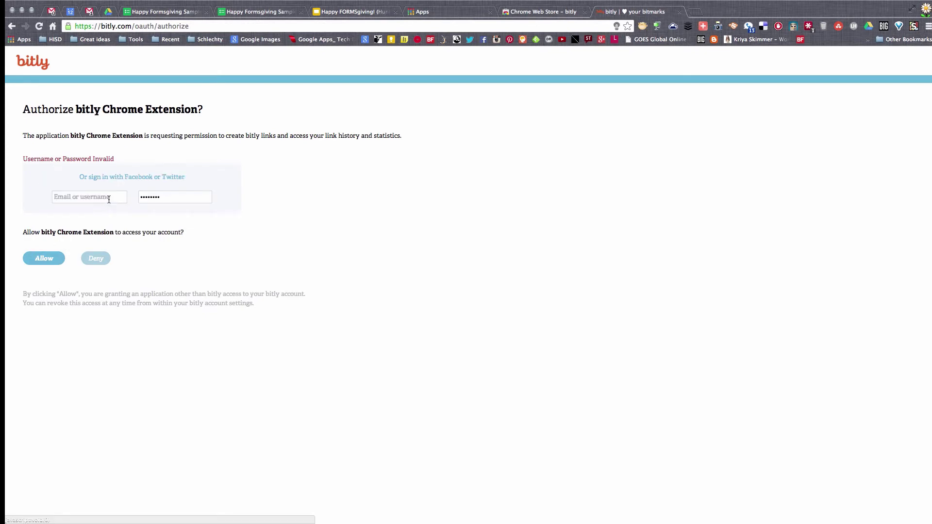
{"action": "left_click", "coordinate": [74, 195]}
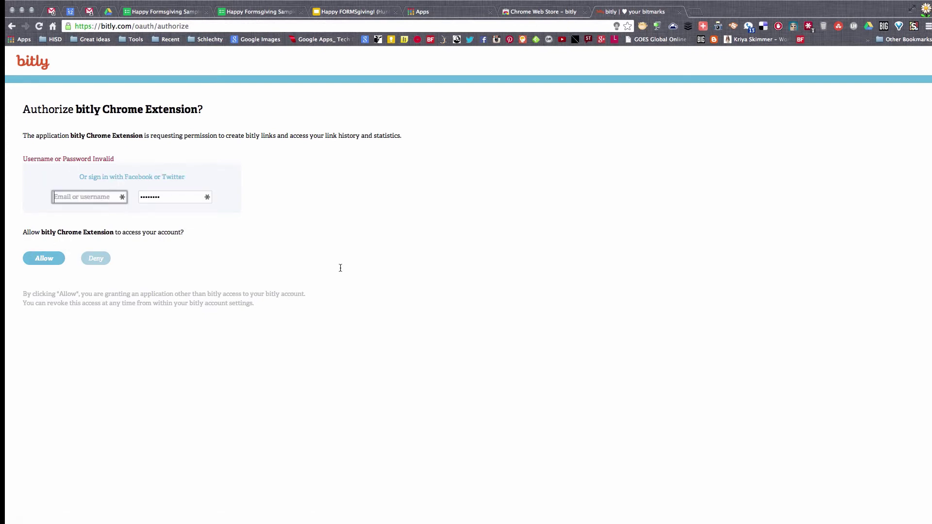
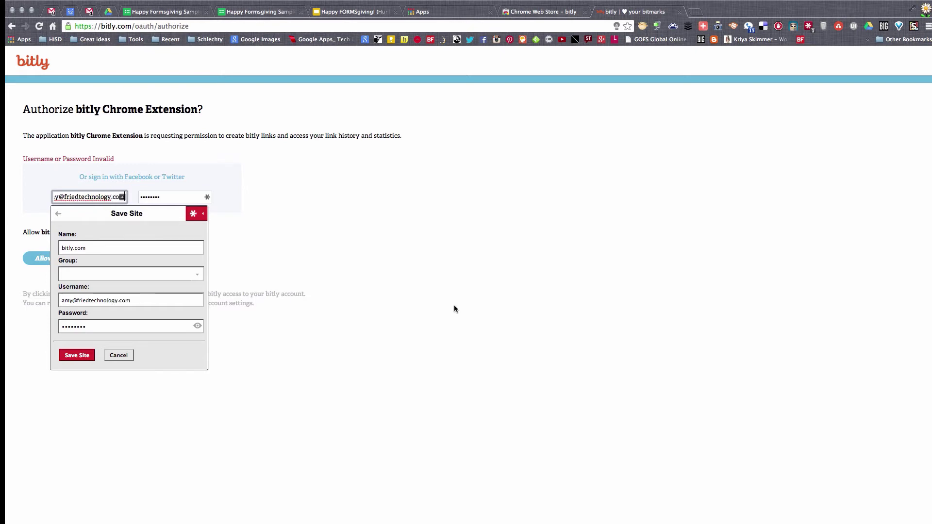
{"action": "left_click", "coordinate": [216, 221]}
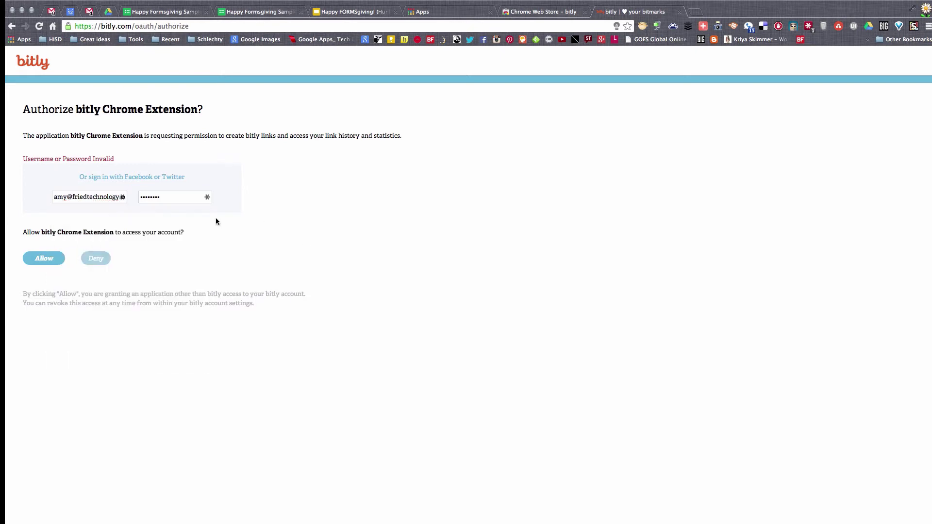
{"action": "left_click", "coordinate": [54, 268]}
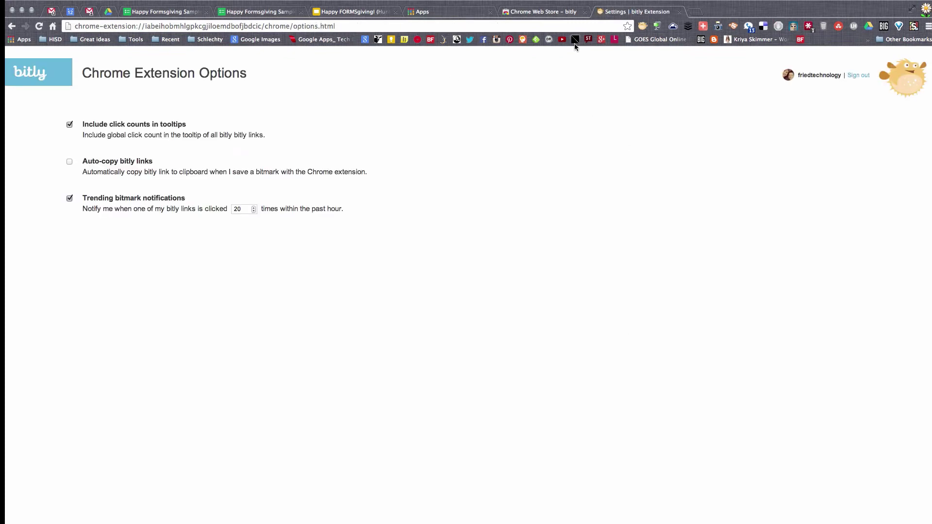
Step: Close the extension settings, view the sample form's saved bit.ly link, and select the Web Store tab's address
{"action": "left_click", "coordinate": [679, 11]}
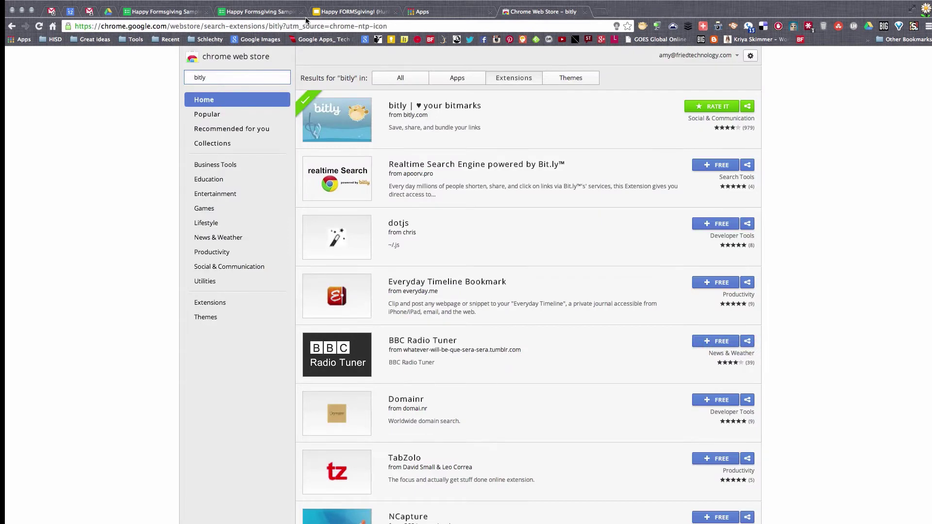
{"action": "left_click", "coordinate": [271, 13]}
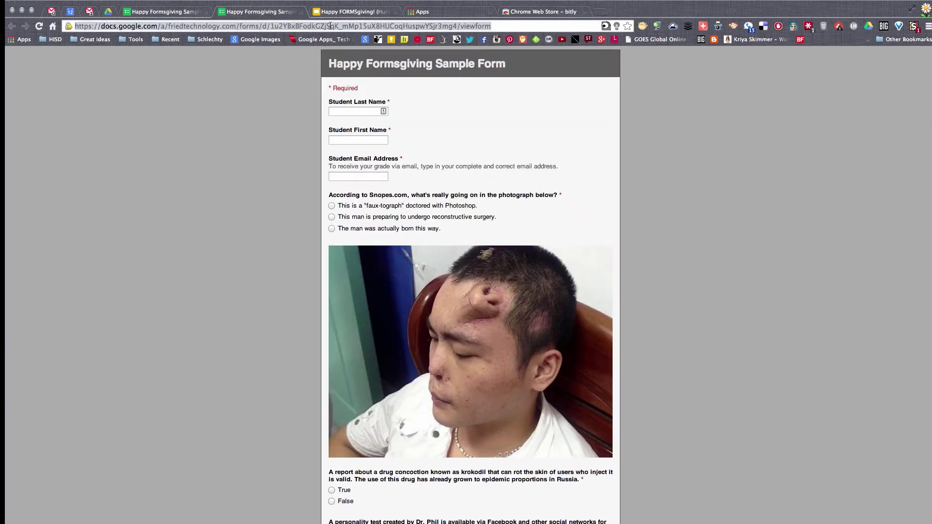
{"action": "left_click", "coordinate": [642, 26]}
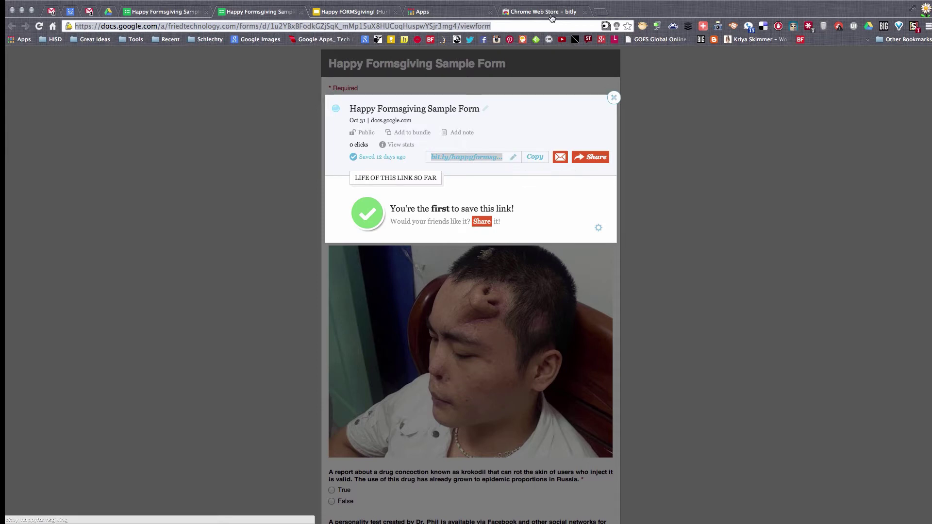
{"action": "left_click", "coordinate": [537, 12]}
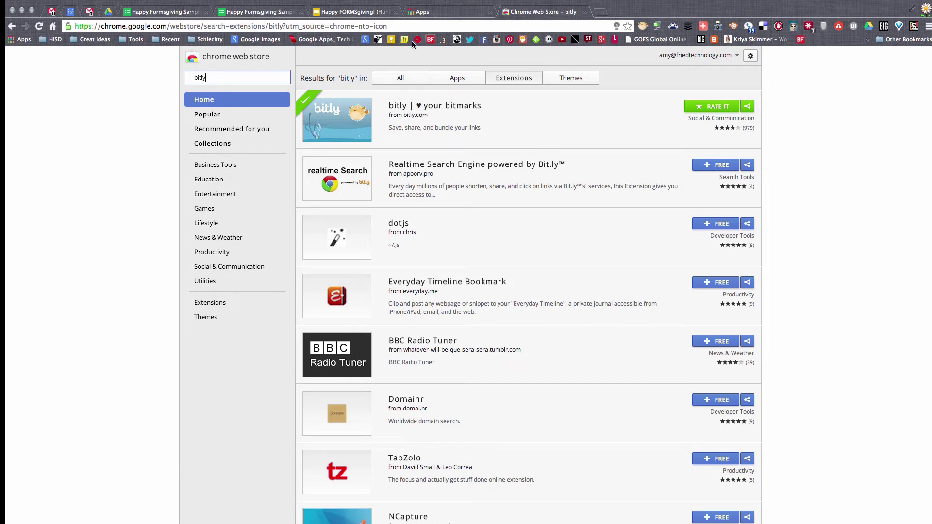
{"action": "left_click", "coordinate": [409, 28]}
Step: Save cnn.com as a bitmark with the custom short link bit.ly/HISD-CNN-link
{"action": "type", "text": "cnn.com"}
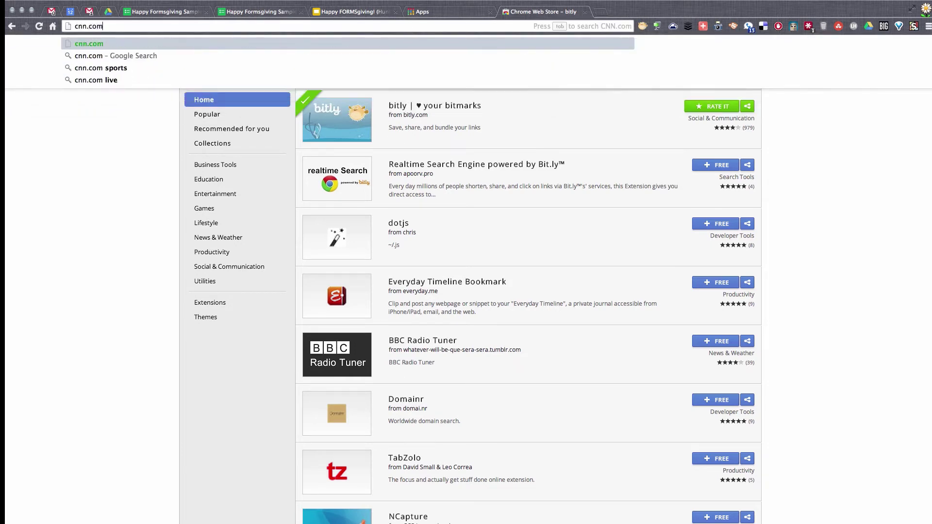
{"action": "key", "text": "Return"}
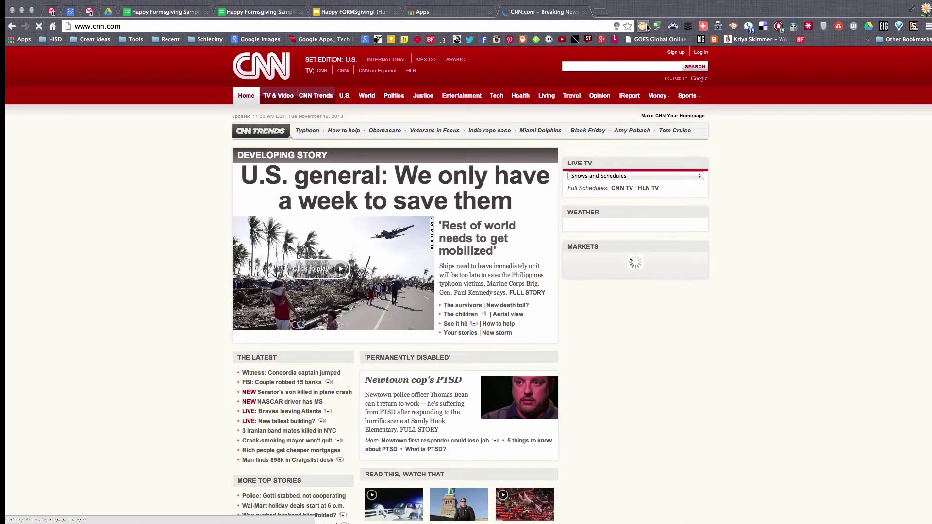
{"action": "left_click", "coordinate": [732, 26]}
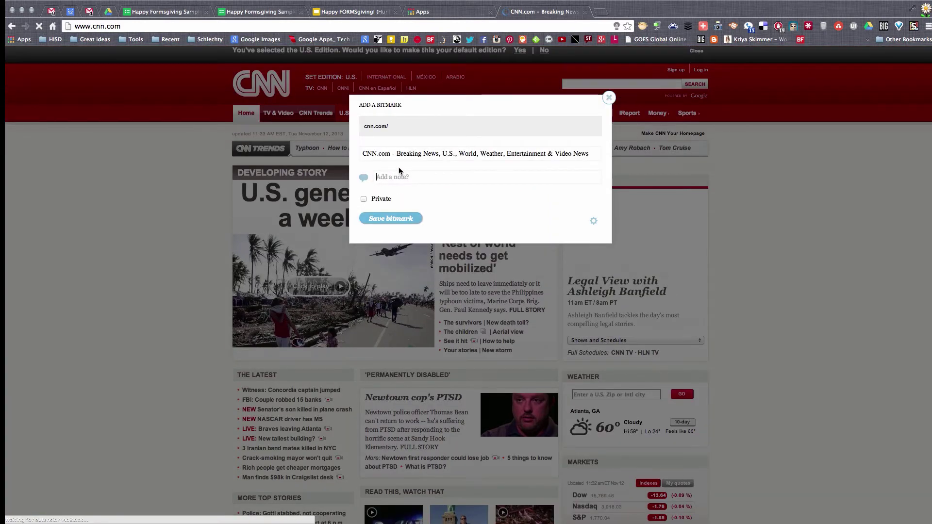
{"action": "left_click", "coordinate": [397, 219]}
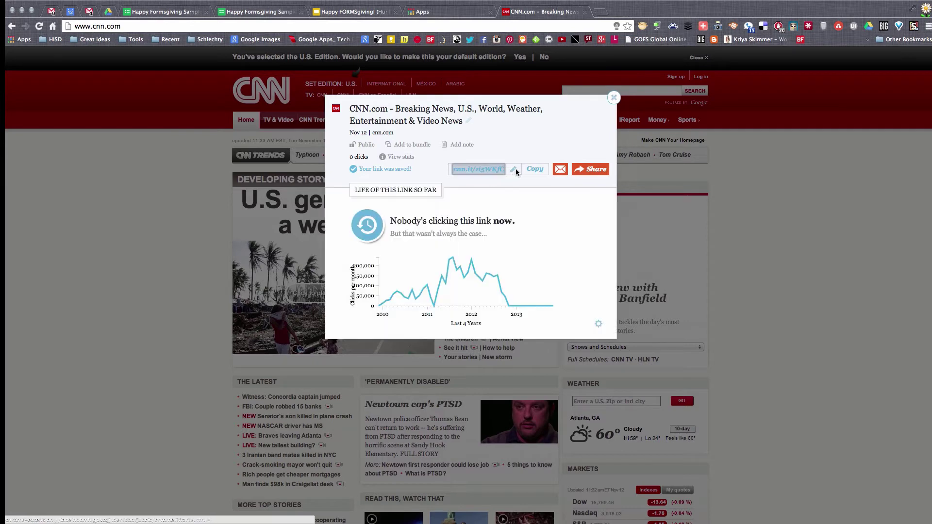
{"action": "left_click", "coordinate": [514, 173]}
{"action": "left_click", "coordinate": [514, 171]}
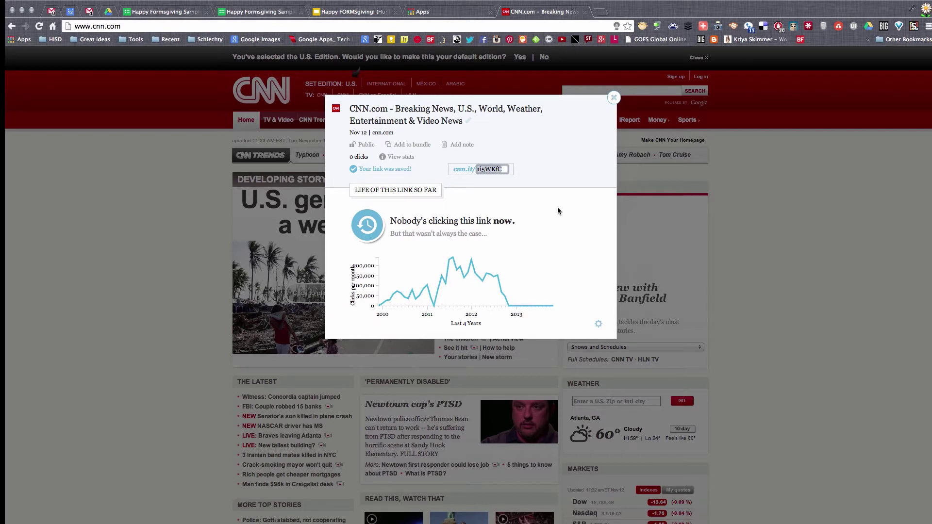
{"action": "type", "text": "HISD"}
{"action": "type", "text": "-CNN"}
{"action": "type", "text": "-"}
{"action": "type", "text": "link"}
{"action": "key", "text": "Return"}
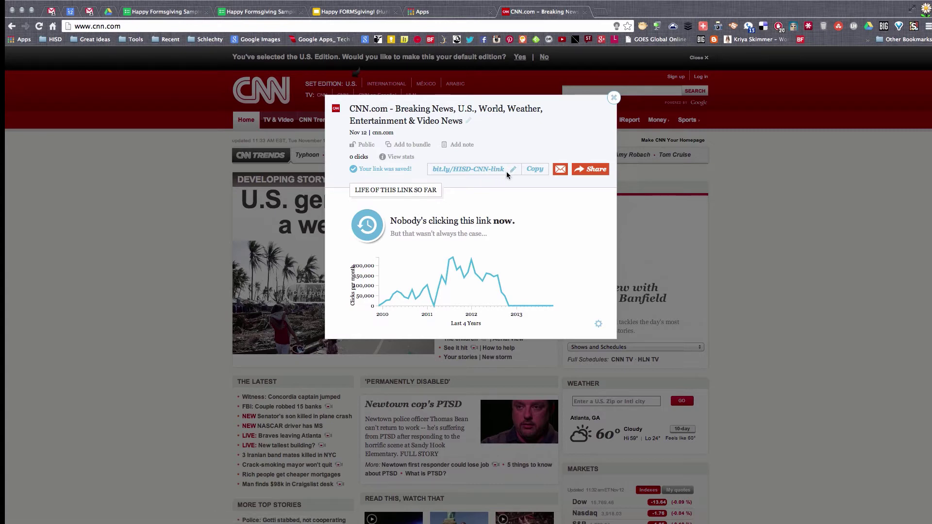
{"action": "left_click", "coordinate": [613, 98]}
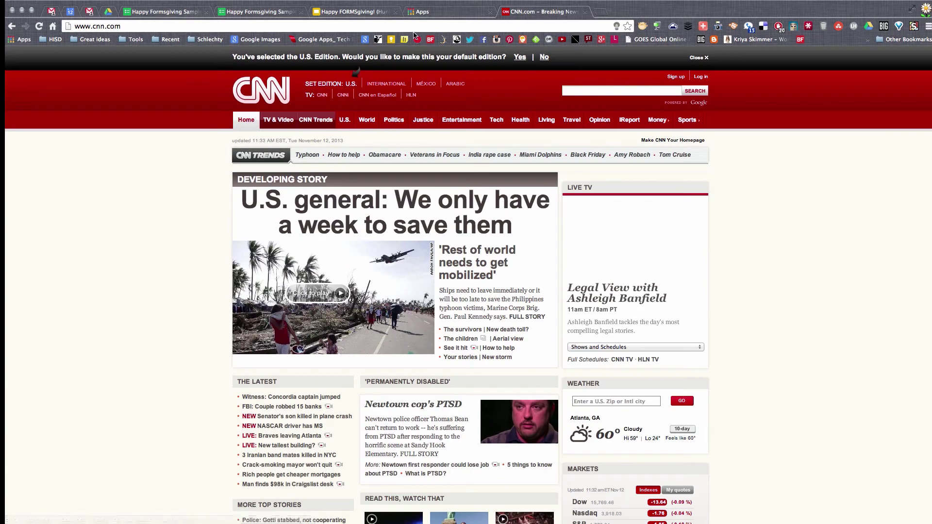
Step: Return to the sample form and close its bitly link panel
{"action": "left_click", "coordinate": [275, 13]}
{"action": "left_click", "coordinate": [245, 26]}
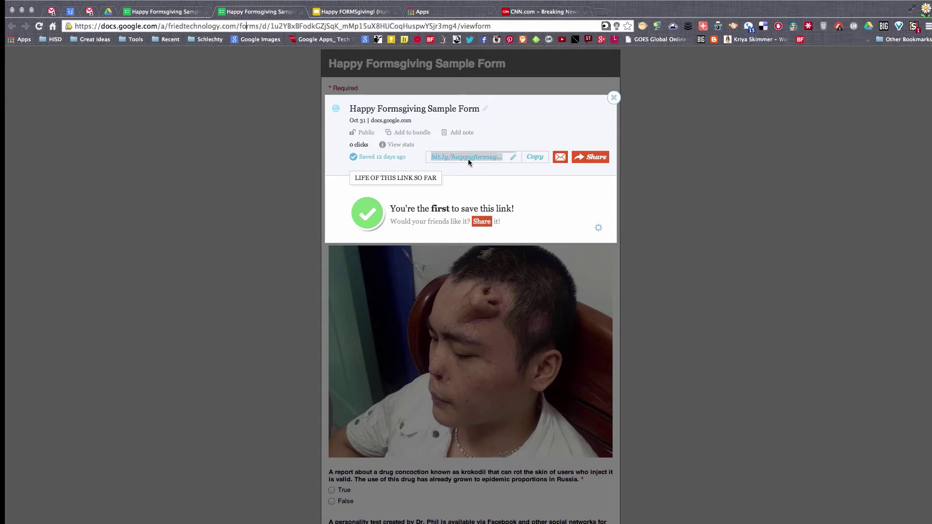
{"action": "left_click", "coordinate": [613, 99]}
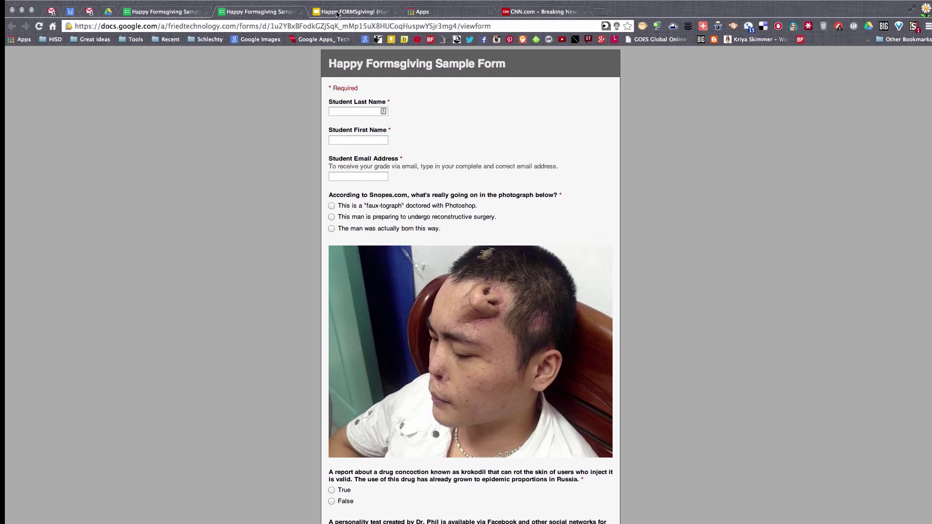
Step: Show the Form Results slide, then open the responses spreadsheet from the form editor
{"action": "left_click", "coordinate": [337, 12]}
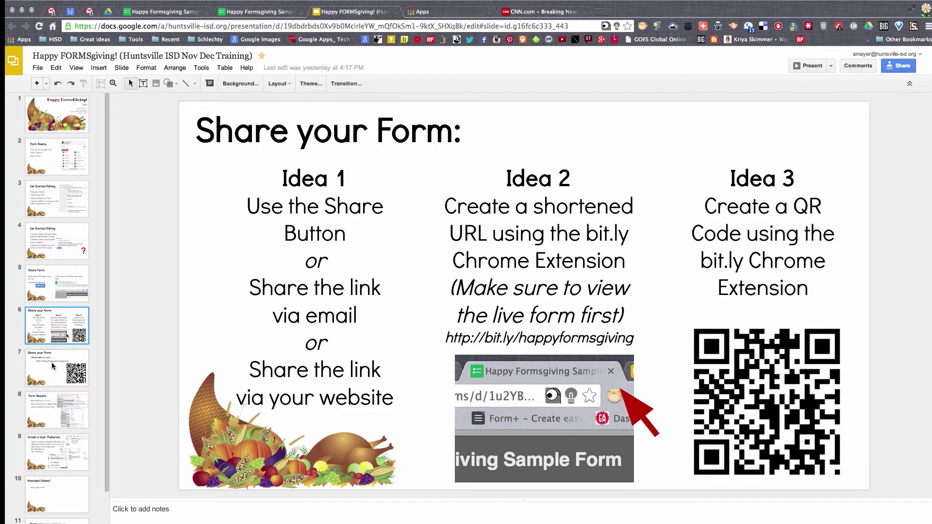
{"action": "left_click", "coordinate": [67, 413]}
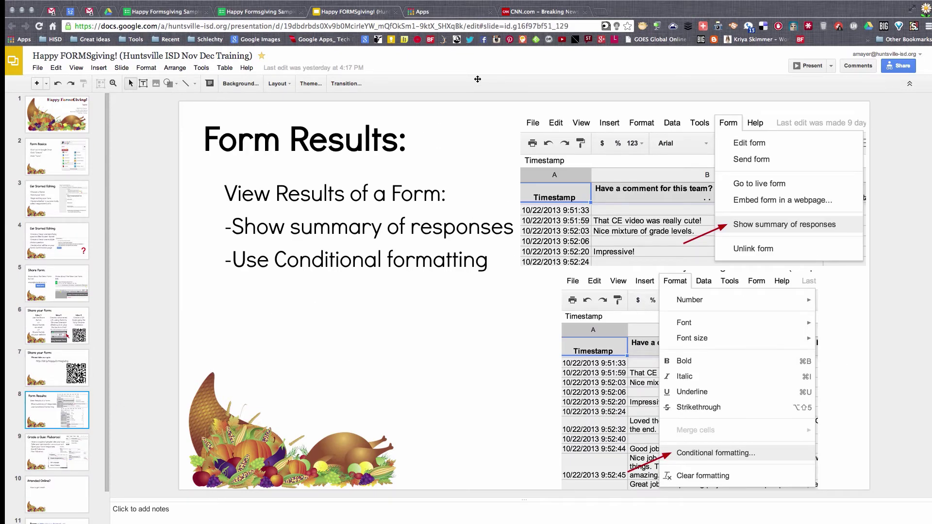
{"action": "left_click", "coordinate": [262, 12]}
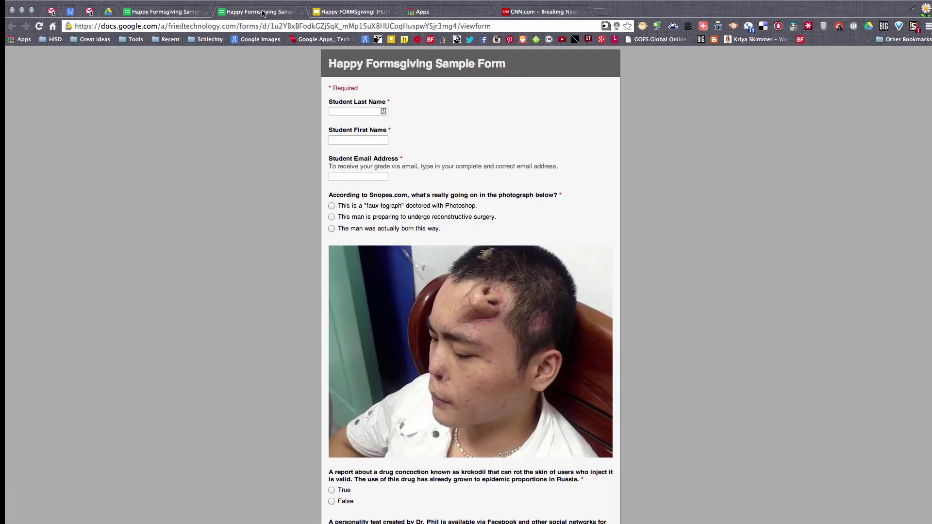
{"action": "left_click", "coordinate": [172, 13]}
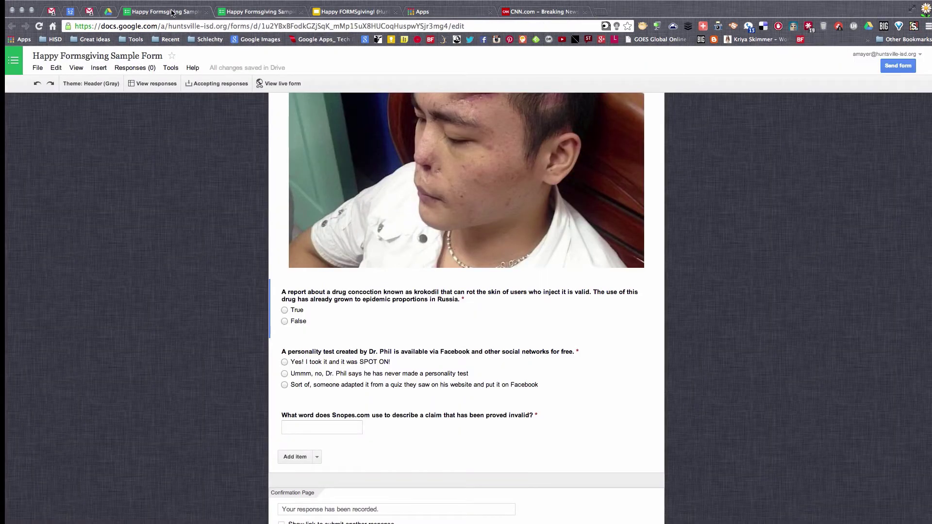
{"action": "scroll", "coordinate": [200, 270], "scroll_direction": "up", "scroll_amount": 10}
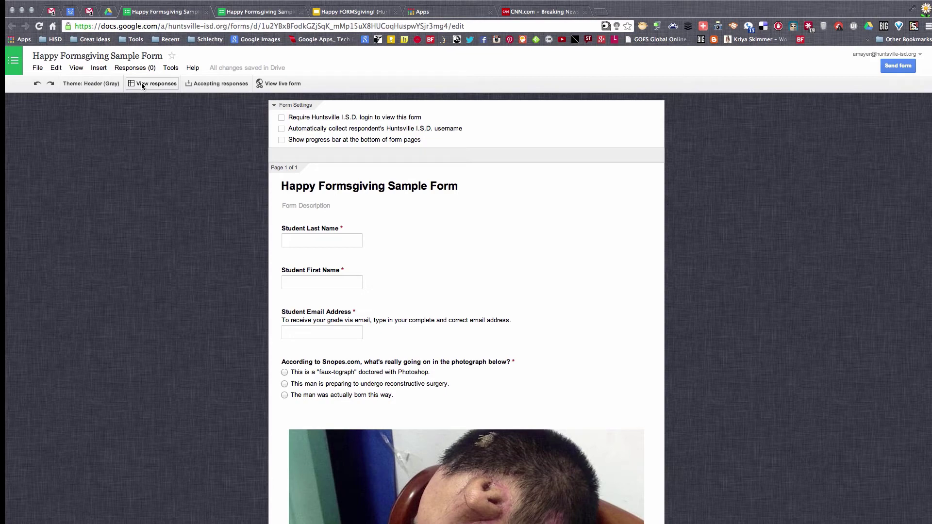
{"action": "left_click", "coordinate": [143, 84]}
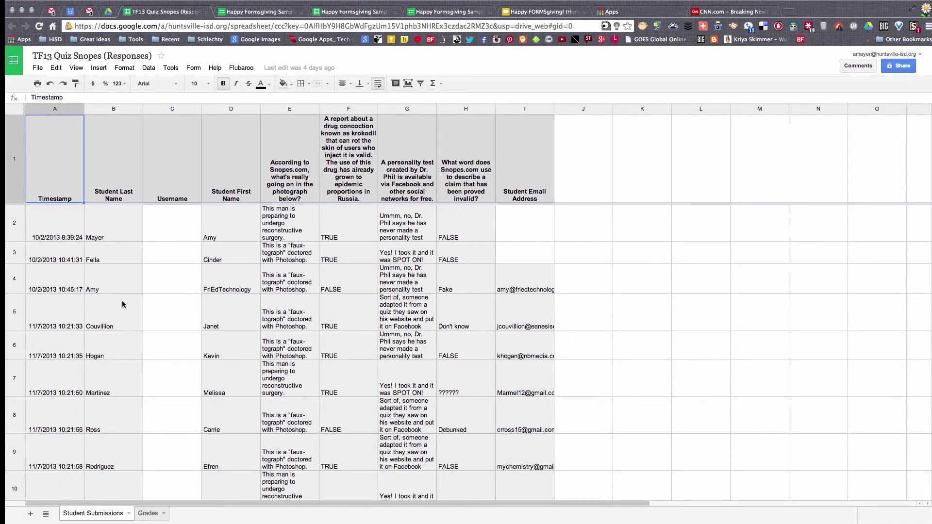
{"action": "scroll", "coordinate": [122, 305], "scroll_direction": "down", "scroll_amount": 5}
{"action": "scroll", "coordinate": [124, 304], "scroll_direction": "up", "scroll_amount": 5}
{"action": "left_click", "coordinate": [275, 13]}
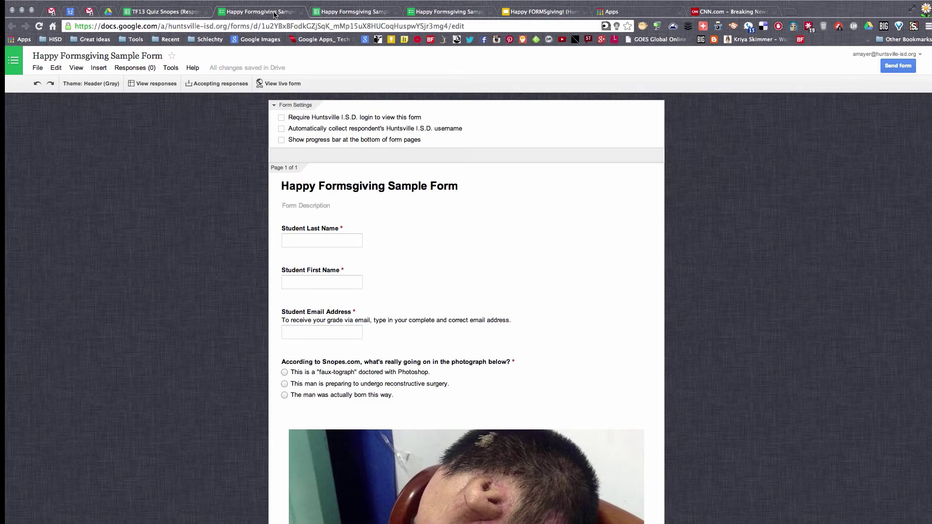
{"action": "left_click", "coordinate": [324, 15]}
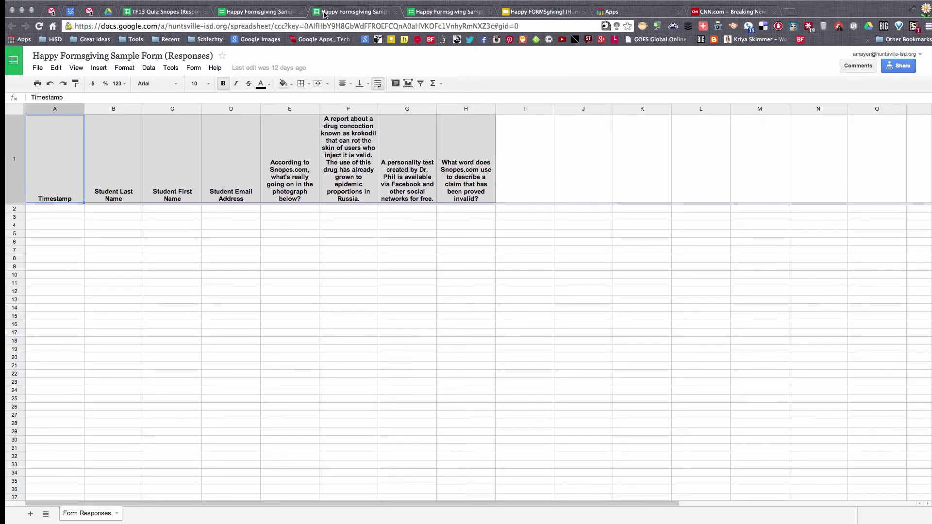
{"action": "left_click", "coordinate": [430, 13]}
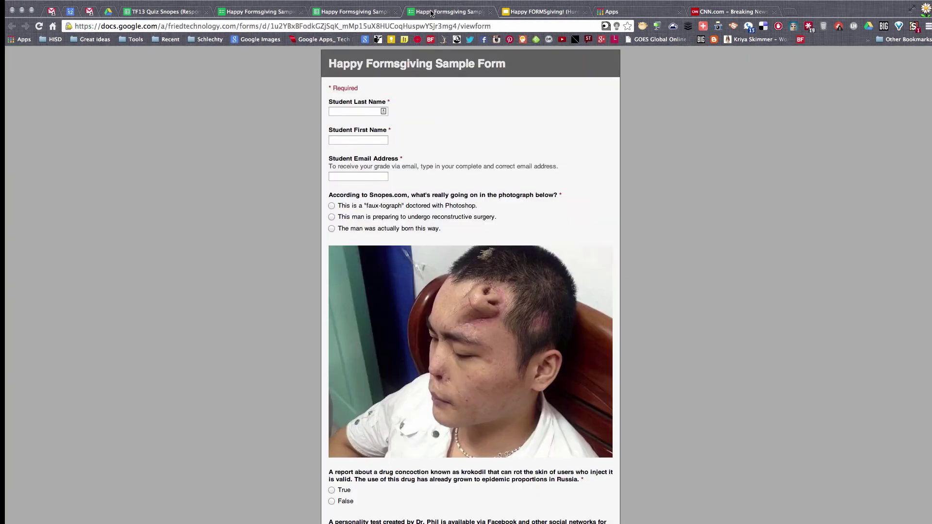
{"action": "left_click", "coordinate": [168, 14]}
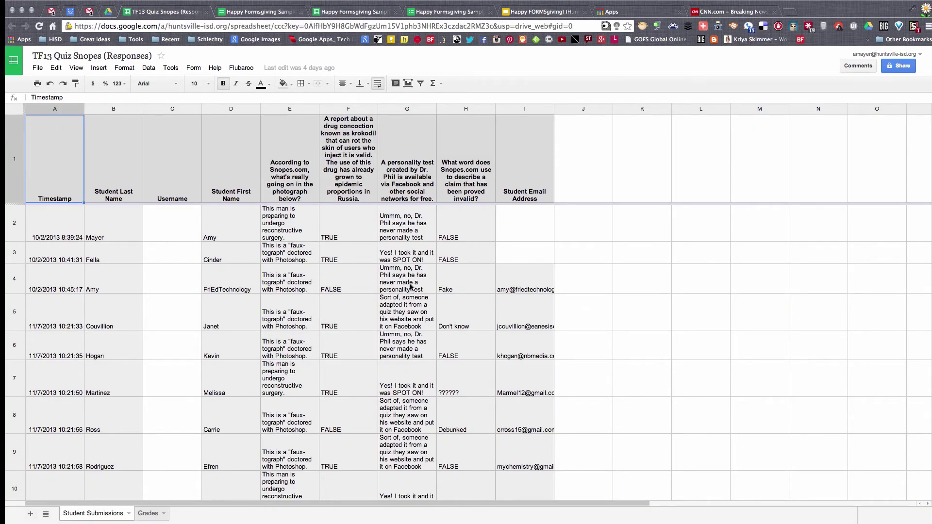
{"action": "left_click", "coordinate": [19, 227]}
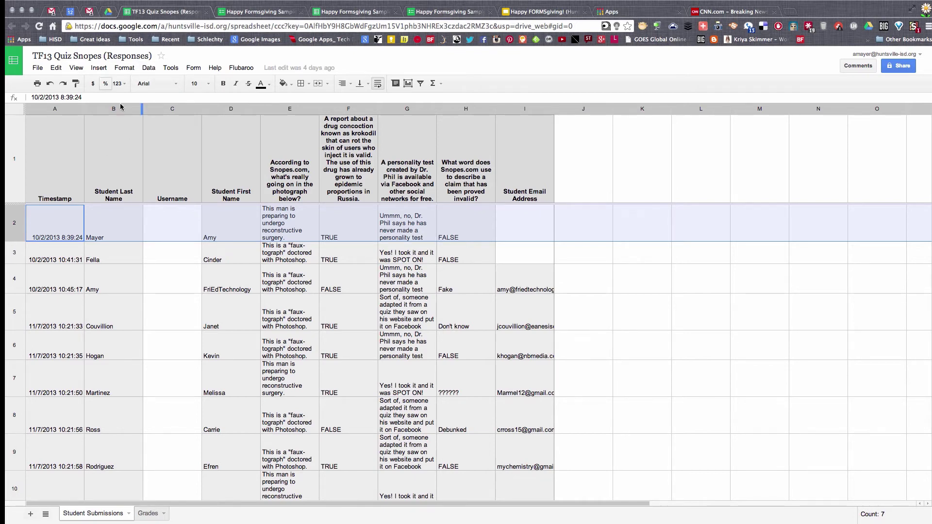
{"action": "left_click", "coordinate": [171, 223]}
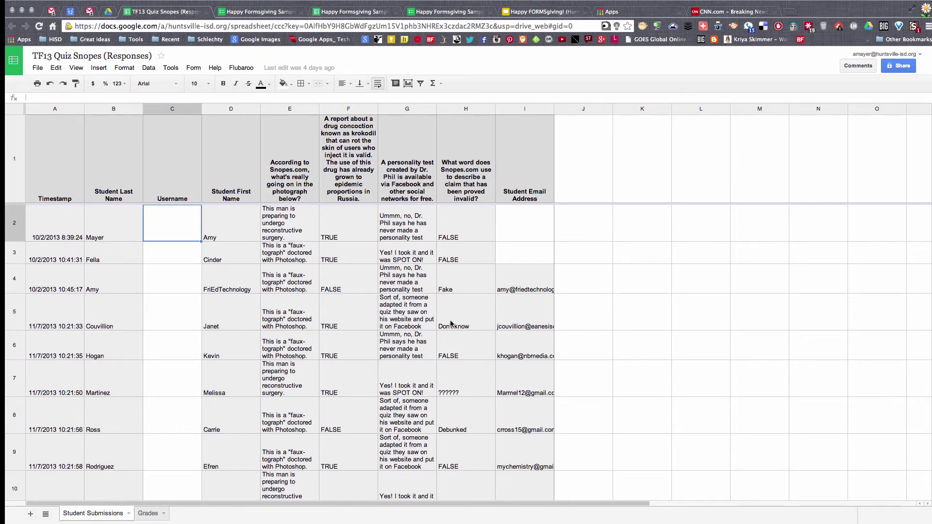
{"action": "left_click", "coordinate": [456, 260]}
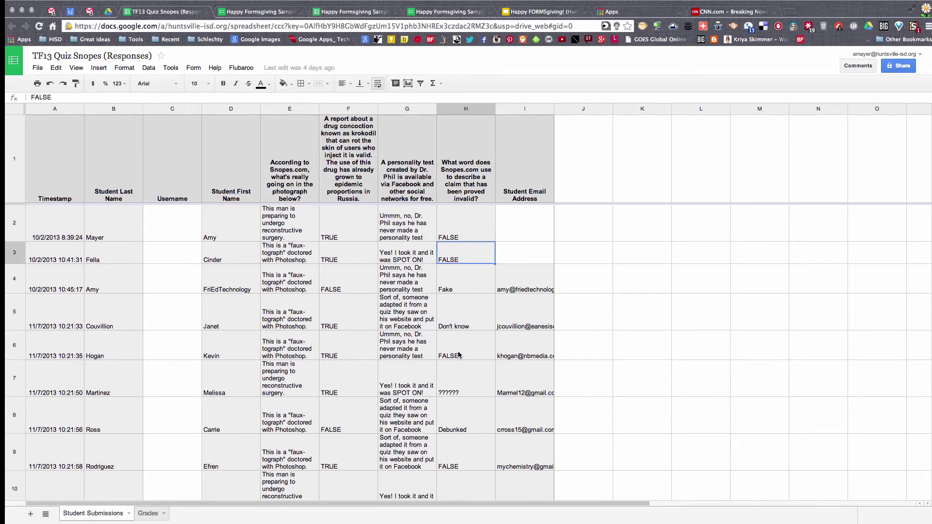
{"action": "left_click", "coordinate": [19, 110]}
{"action": "left_click", "coordinate": [130, 70]}
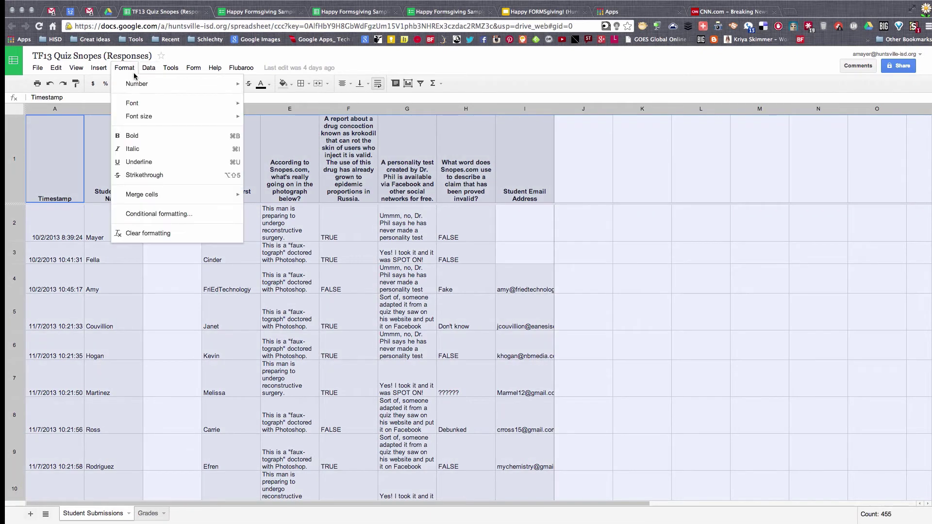
{"action": "left_click", "coordinate": [12, 111]}
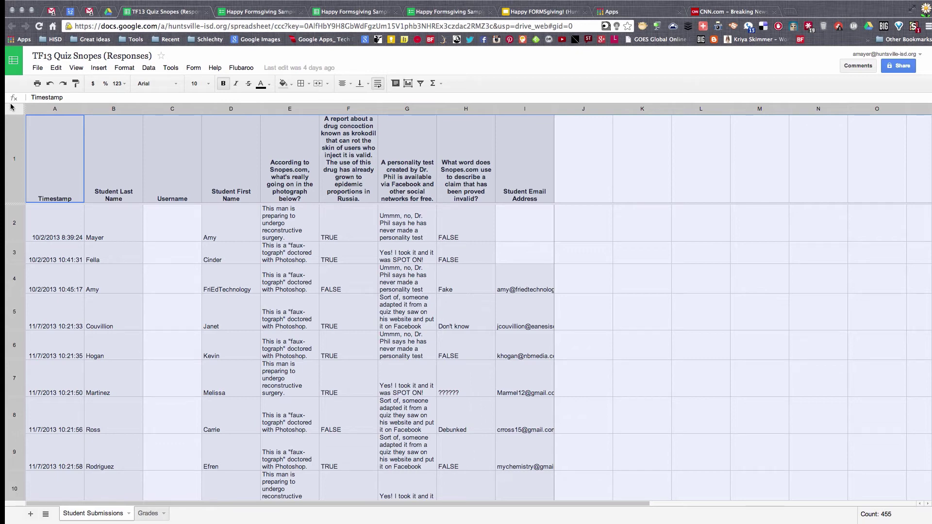
{"action": "left_click", "coordinate": [14, 111]}
Step: Add a conditional formatting rule shading cells containing FALSE dark green with light grey text
{"action": "left_click", "coordinate": [124, 68]}
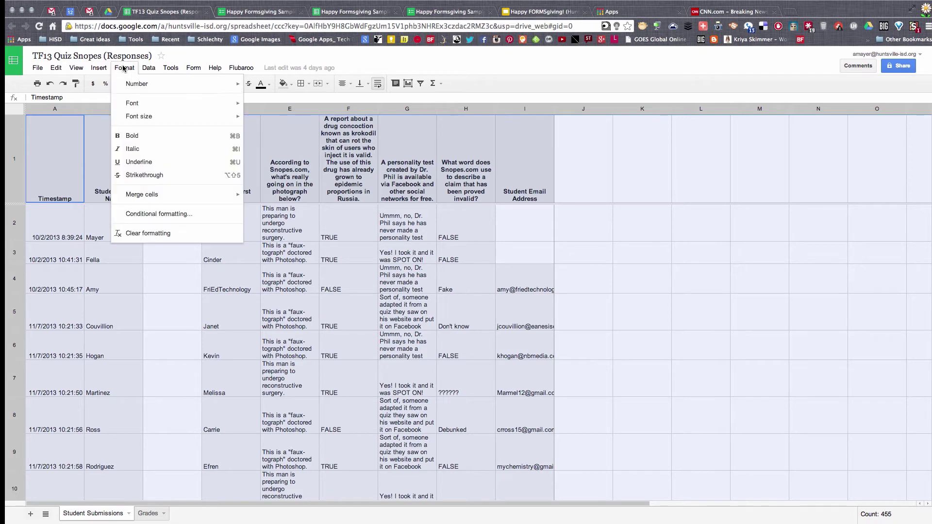
{"action": "left_click", "coordinate": [183, 214]}
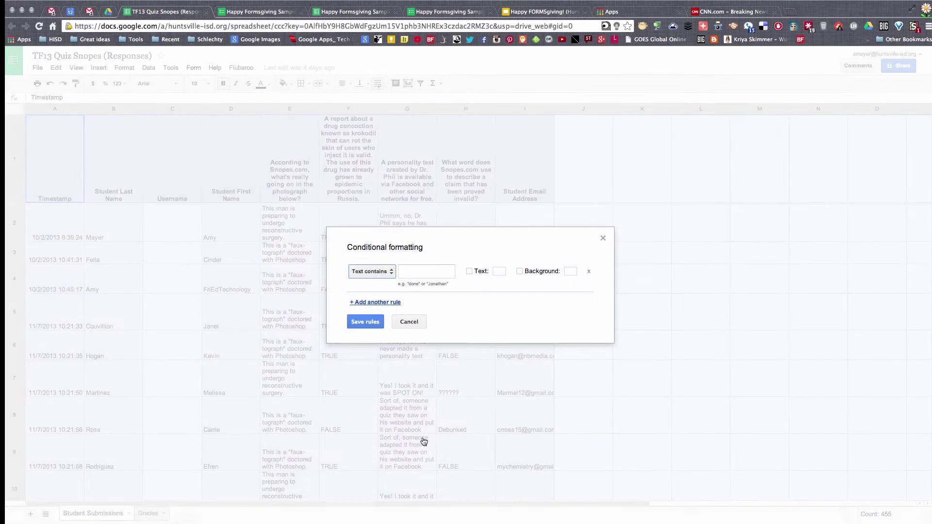
{"action": "left_click", "coordinate": [430, 273]}
{"action": "type", "text": "FALSE"}
{"action": "left_click", "coordinate": [519, 271]}
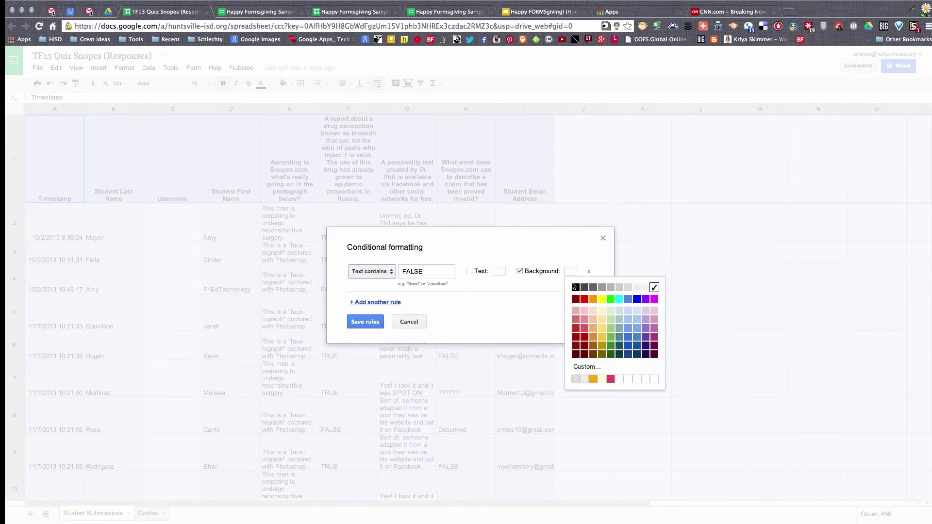
{"action": "left_click", "coordinate": [585, 341]}
{"action": "left_click", "coordinate": [469, 271]}
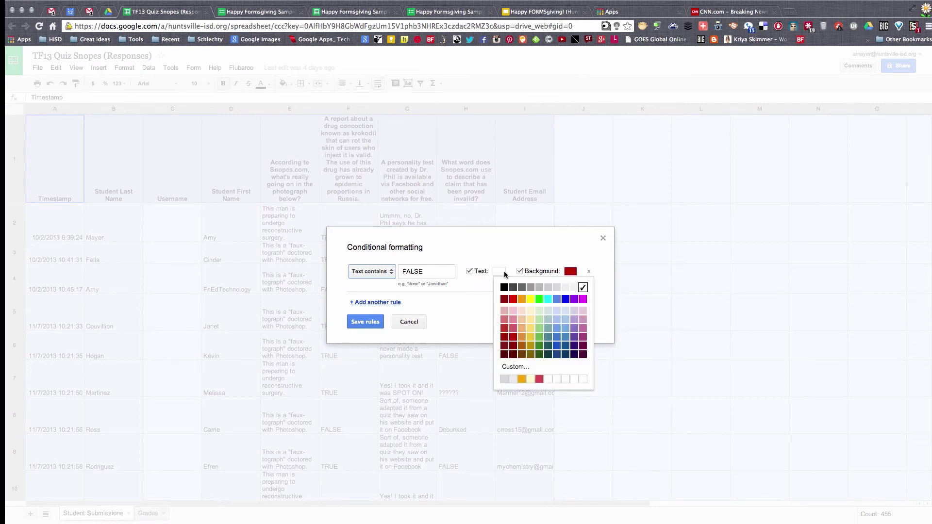
{"action": "left_click", "coordinate": [574, 287]}
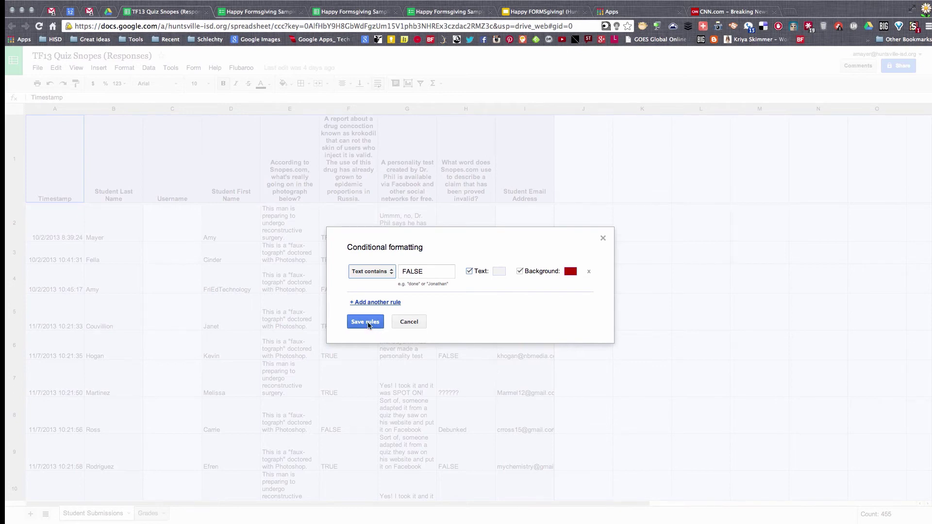
{"action": "left_click", "coordinate": [570, 271]}
{"action": "left_click", "coordinate": [611, 346]}
{"action": "left_click", "coordinate": [365, 323]}
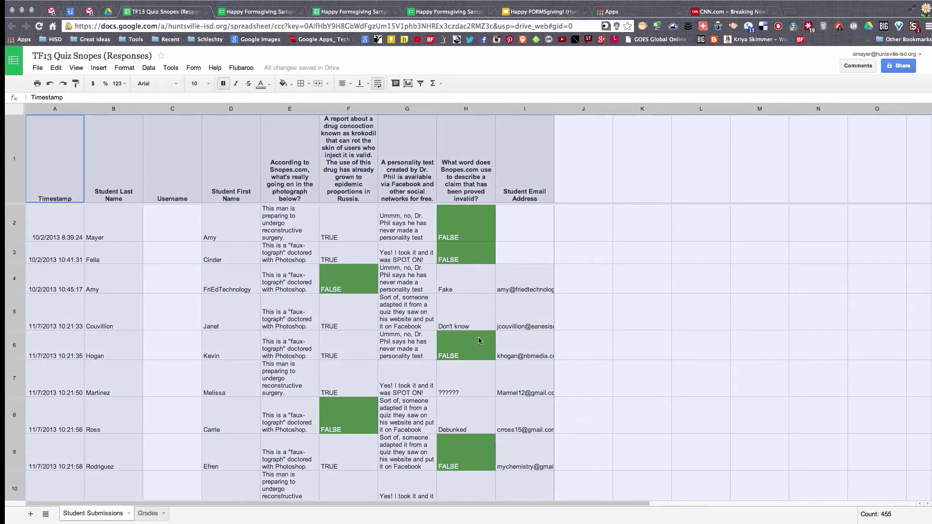
{"action": "left_click", "coordinate": [365, 290]}
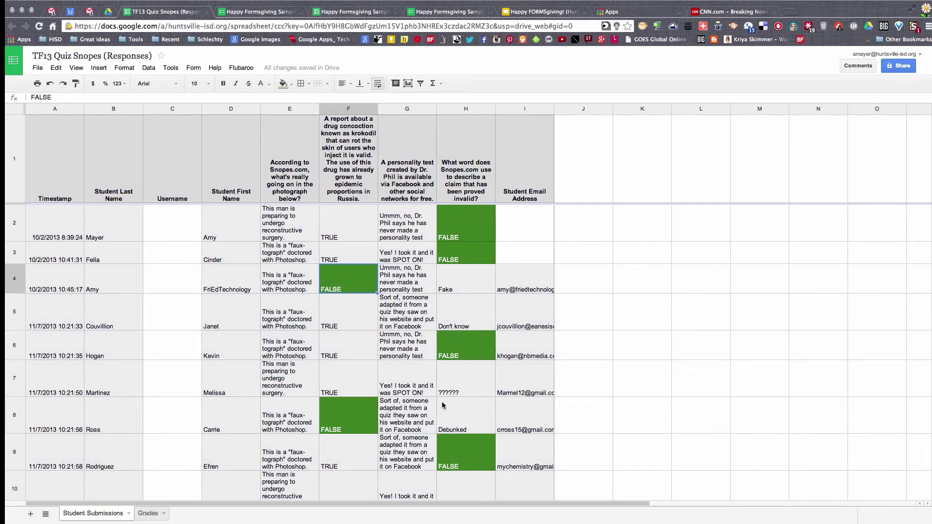
Step: Remove the FALSE highlighting rule from column F
{"action": "left_click", "coordinate": [350, 108]}
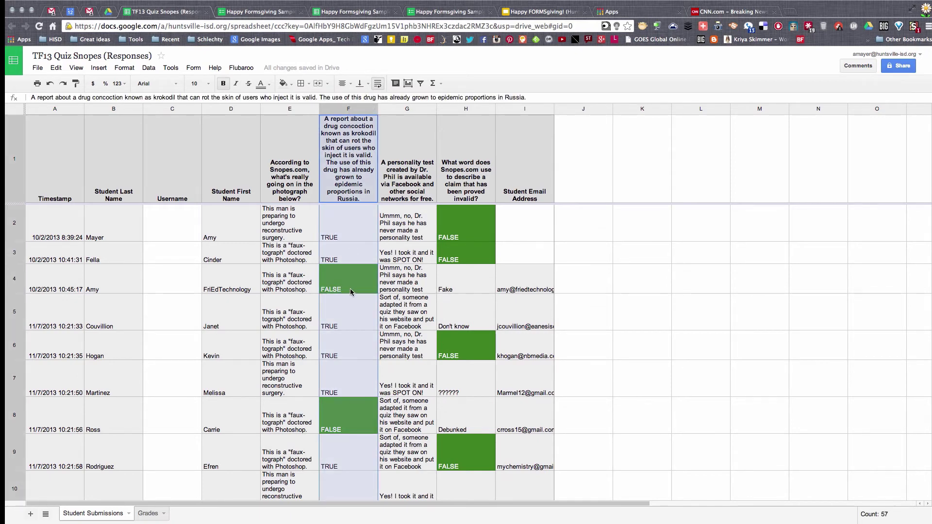
{"action": "left_click", "coordinate": [131, 70]}
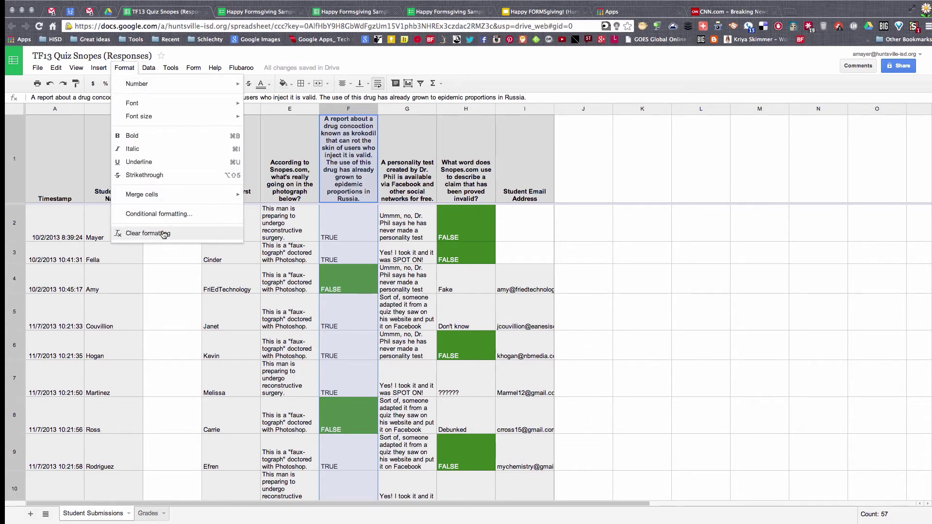
{"action": "left_click", "coordinate": [160, 215]}
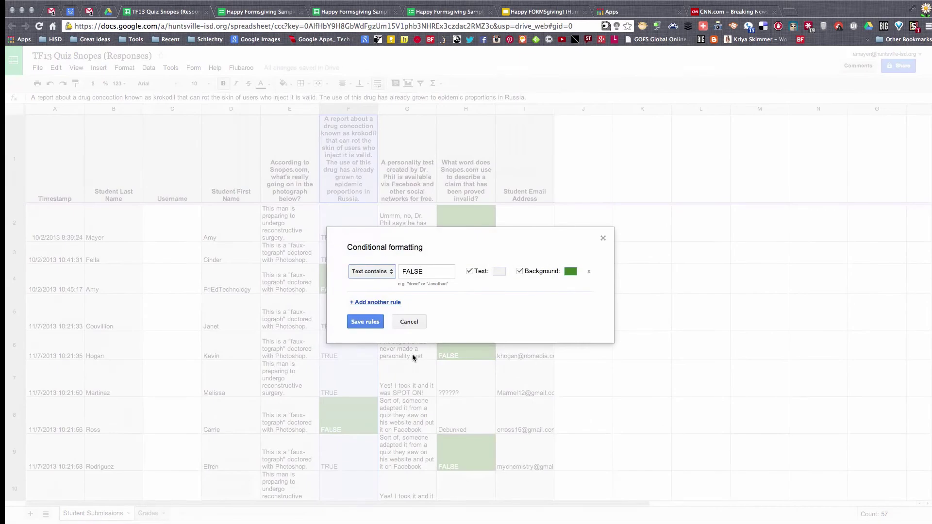
{"action": "left_click", "coordinate": [590, 275]}
{"action": "left_click", "coordinate": [352, 318]}
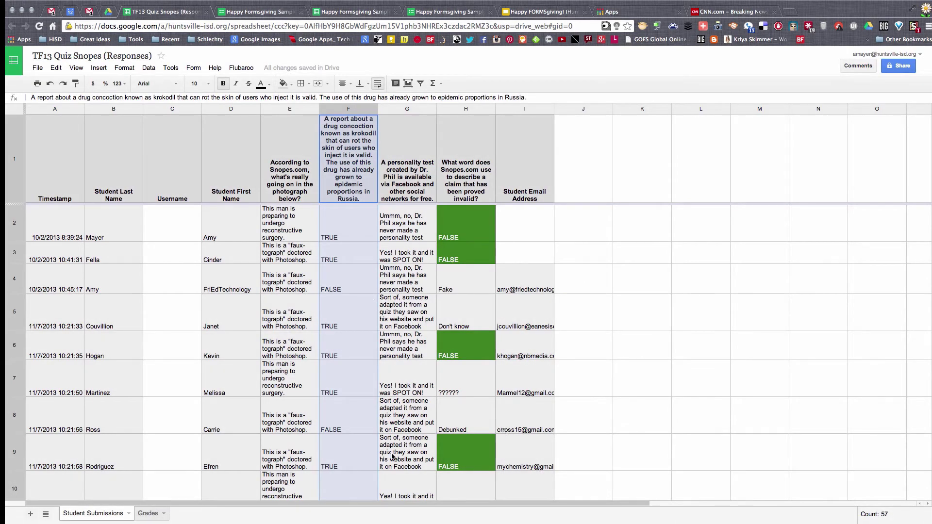
Step: Scroll through the student submissions from cell H10 to review the highlighted FALSE answers
{"action": "left_click", "coordinate": [473, 474]}
{"action": "scroll", "coordinate": [472, 425], "scroll_direction": "down", "scroll_amount": 10}
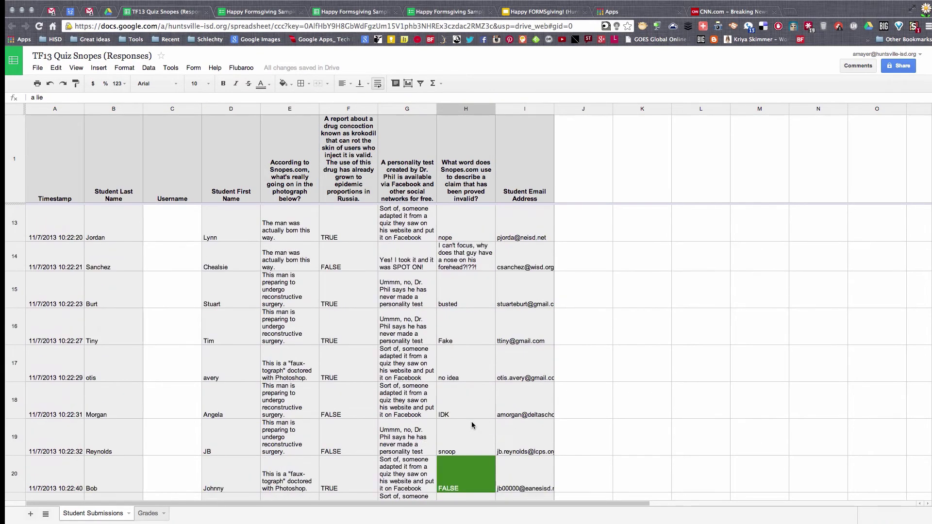
{"action": "scroll", "coordinate": [472, 425], "scroll_direction": "down", "scroll_amount": 1}
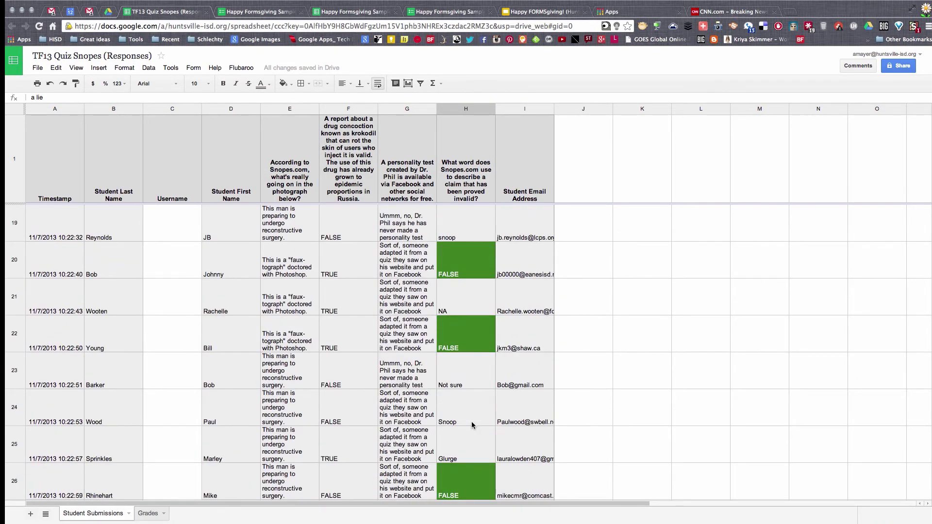
{"action": "scroll", "coordinate": [472, 425], "scroll_direction": "down", "scroll_amount": 4}
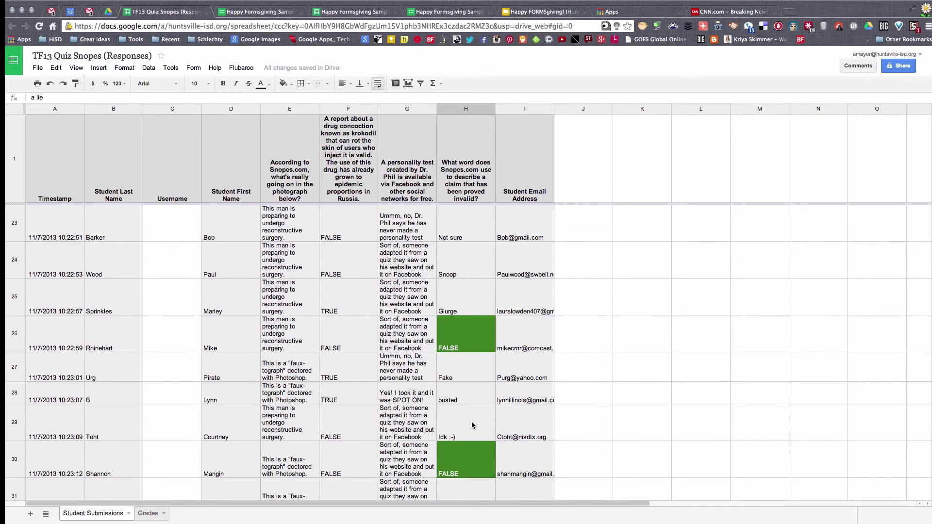
{"action": "scroll", "coordinate": [471, 425], "scroll_direction": "down", "scroll_amount": 4}
{"action": "scroll", "coordinate": [472, 425], "scroll_direction": "up", "scroll_amount": 16}
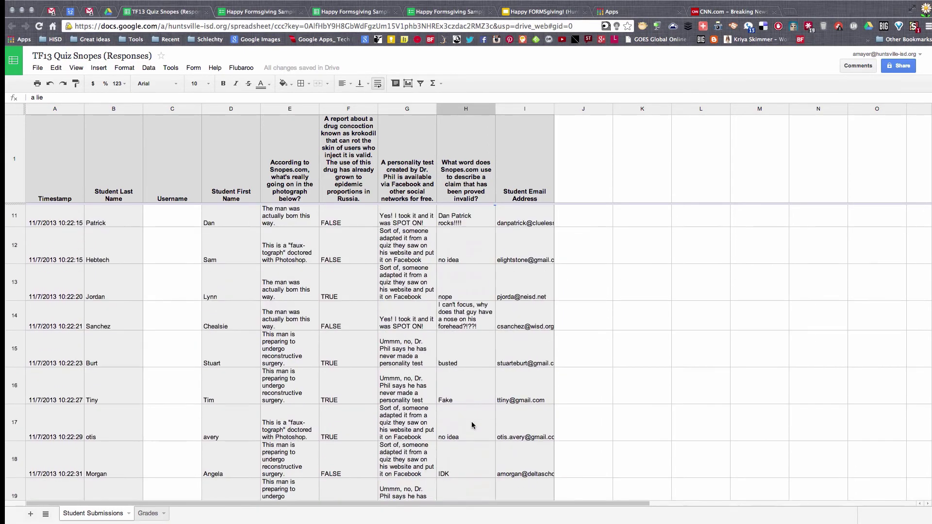
{"action": "scroll", "coordinate": [471, 425], "scroll_direction": "up", "scroll_amount": 9}
{"action": "scroll", "coordinate": [471, 425], "scroll_direction": "down", "scroll_amount": 3}
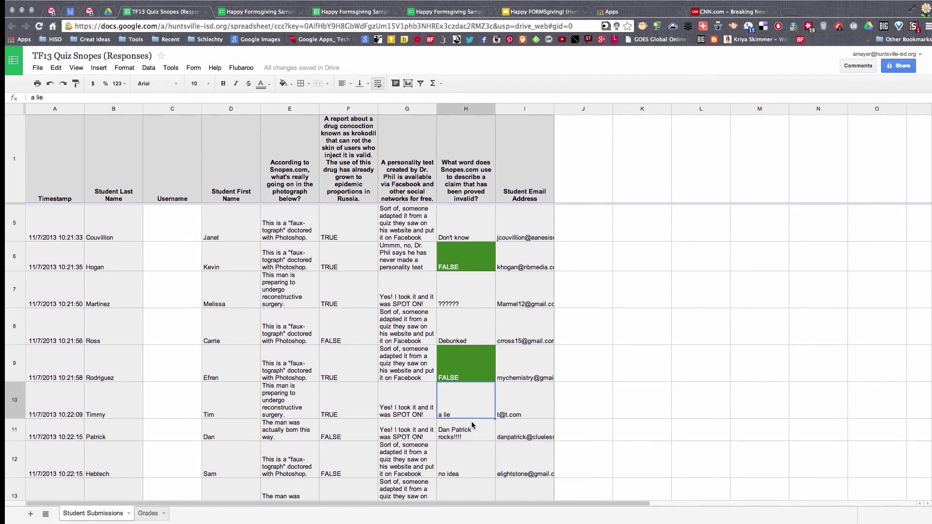
{"action": "scroll", "coordinate": [472, 425], "scroll_direction": "down", "scroll_amount": 3}
{"action": "scroll", "coordinate": [472, 425], "scroll_direction": "down", "scroll_amount": 1}
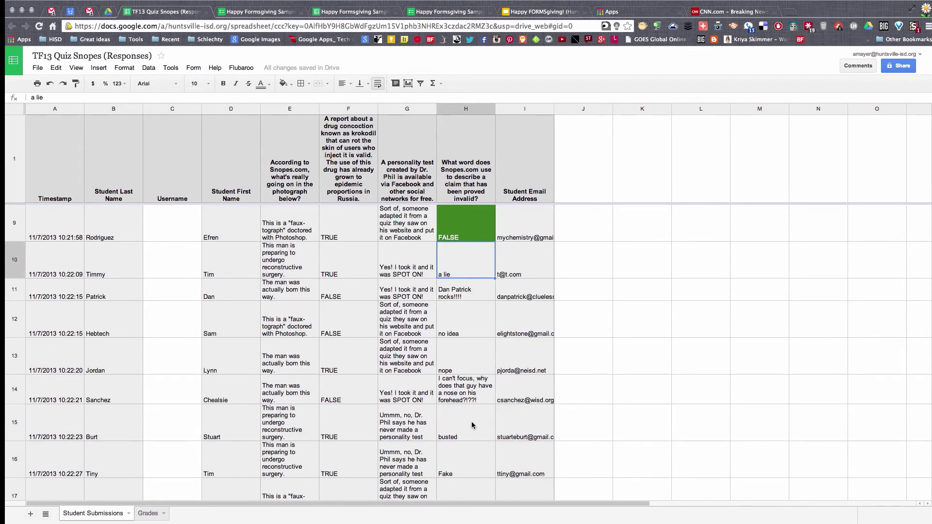
{"action": "scroll", "coordinate": [471, 425], "scroll_direction": "up", "scroll_amount": 7}
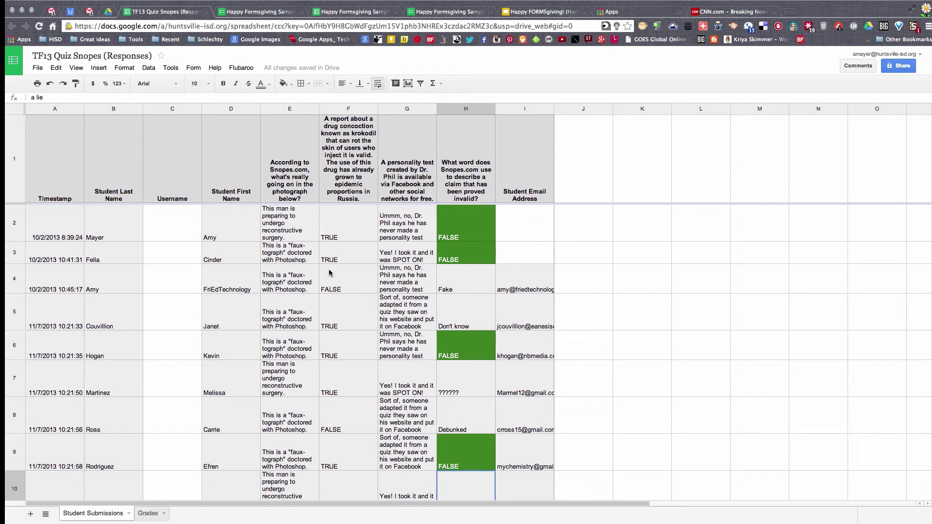
Step: Install the Flubaroo script from the Insert > Script gallery and accept its permissions
{"action": "left_click", "coordinate": [99, 69]}
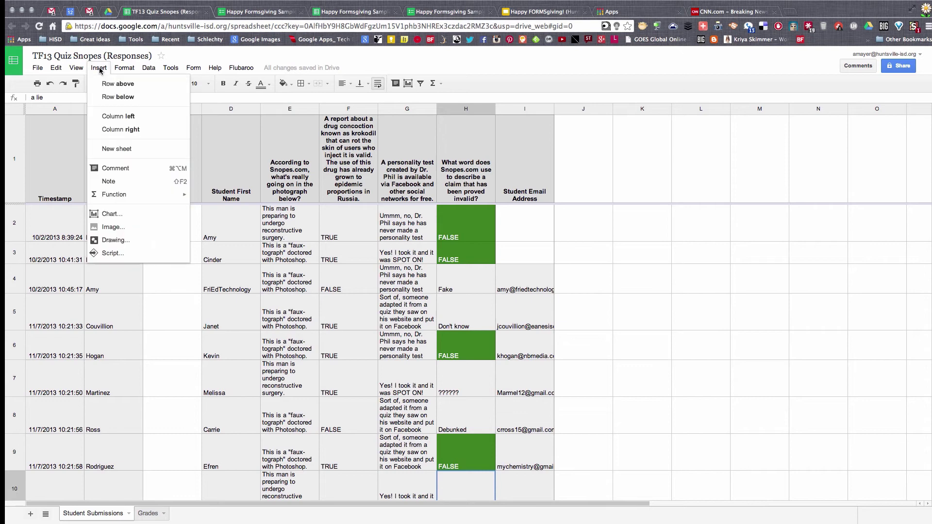
{"action": "left_click", "coordinate": [113, 254]}
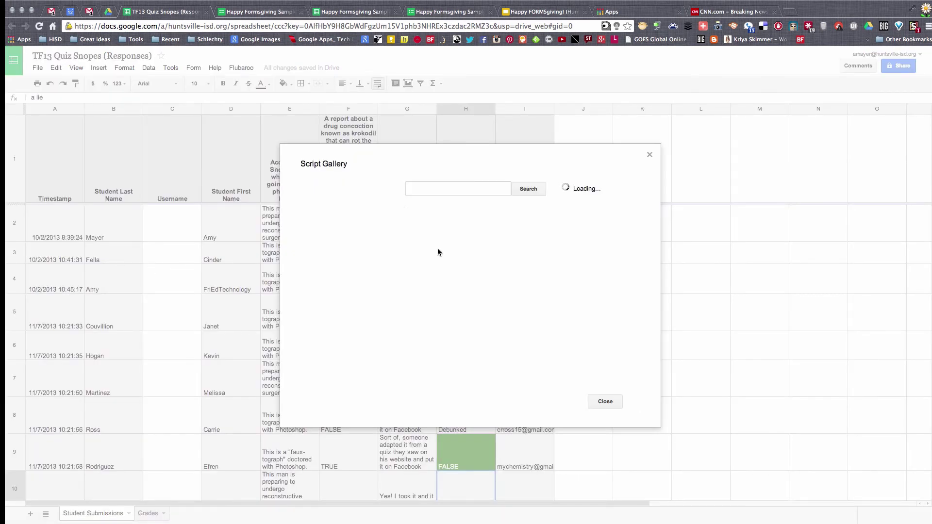
{"action": "left_click", "coordinate": [418, 189]}
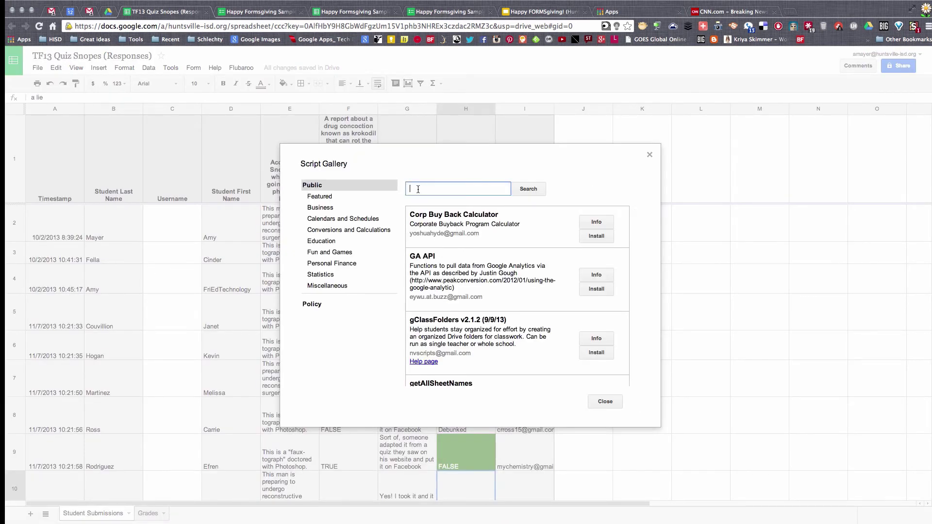
{"action": "type", "text": "flubaroo"}
{"action": "key", "text": "Return"}
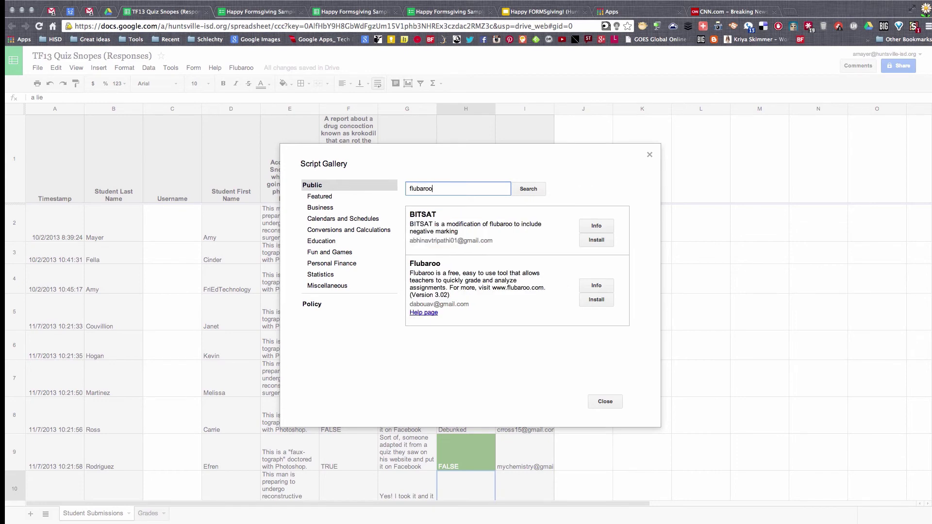
{"action": "left_click", "coordinate": [593, 301]}
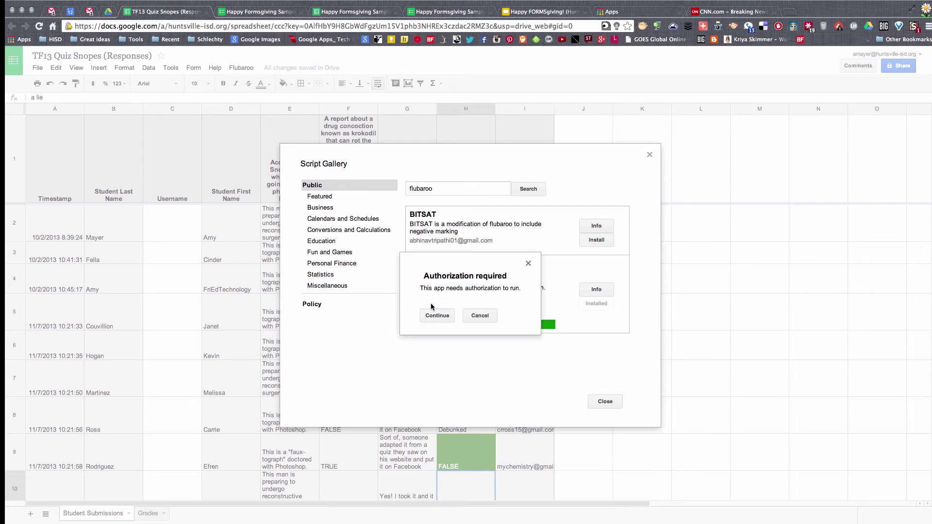
{"action": "left_click", "coordinate": [437, 315]}
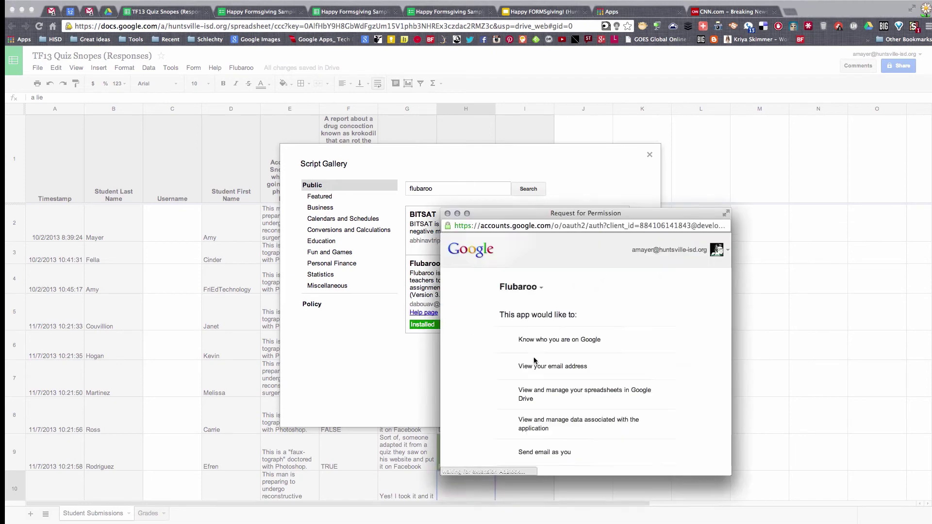
{"action": "scroll", "coordinate": [587, 328], "scroll_direction": "down", "scroll_amount": 2}
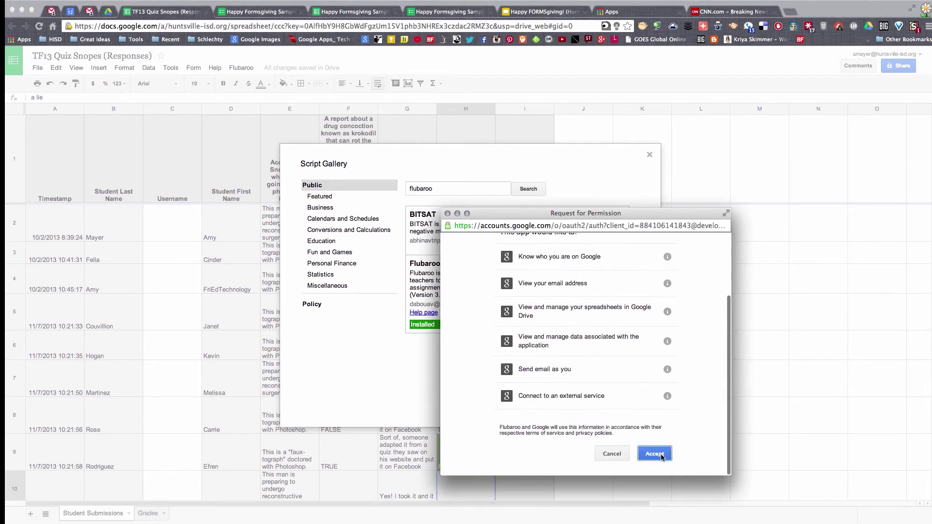
{"action": "left_click", "coordinate": [655, 452]}
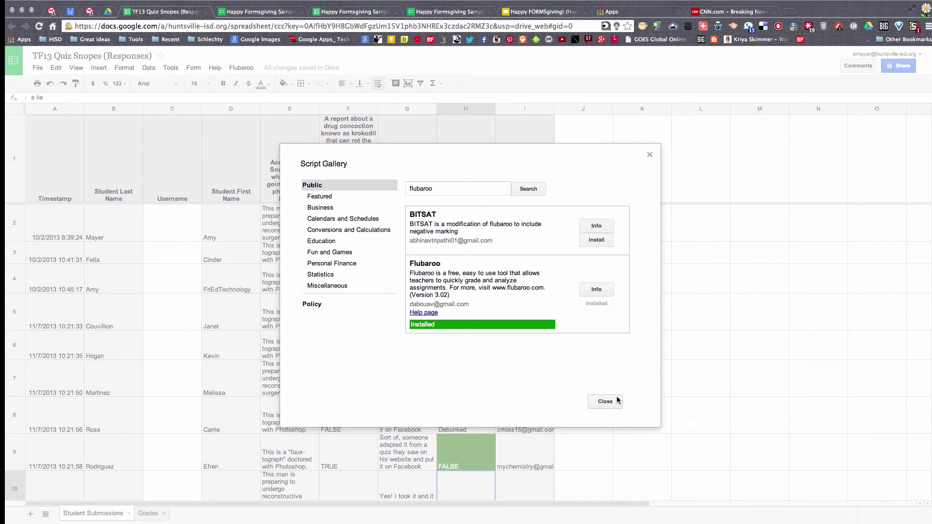
{"action": "left_click", "coordinate": [604, 401]}
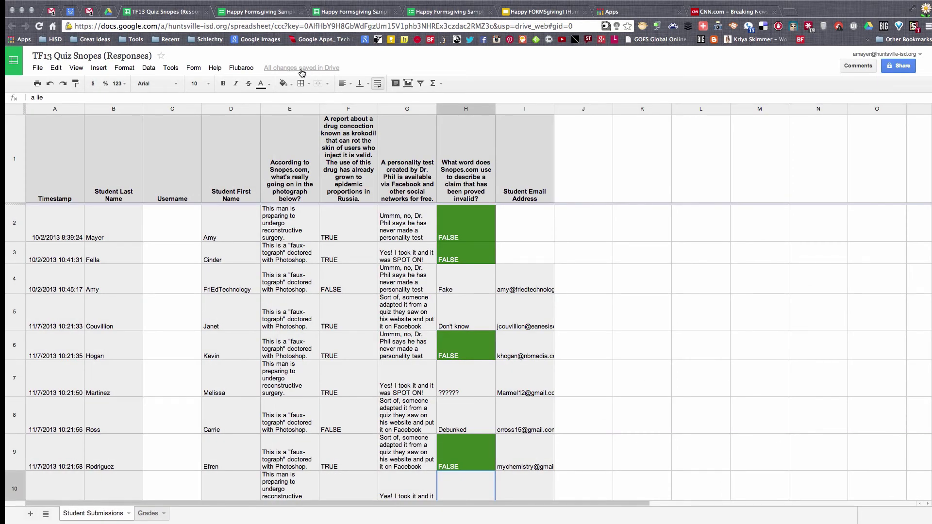
{"action": "left_click", "coordinate": [245, 70]}
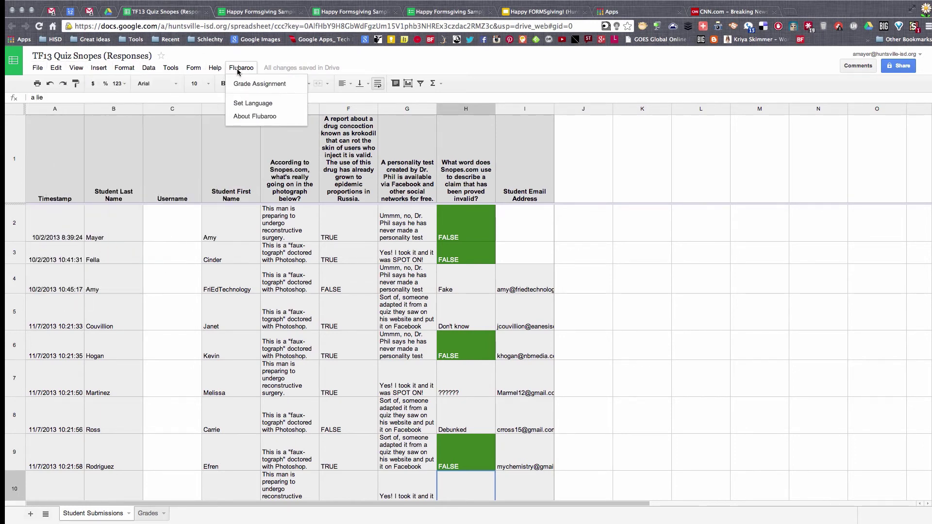
Step: Start Flubaroo's Grade Assignment, replace existing grades, and review the student-identifier and 1-point question settings
{"action": "left_click", "coordinate": [260, 85]}
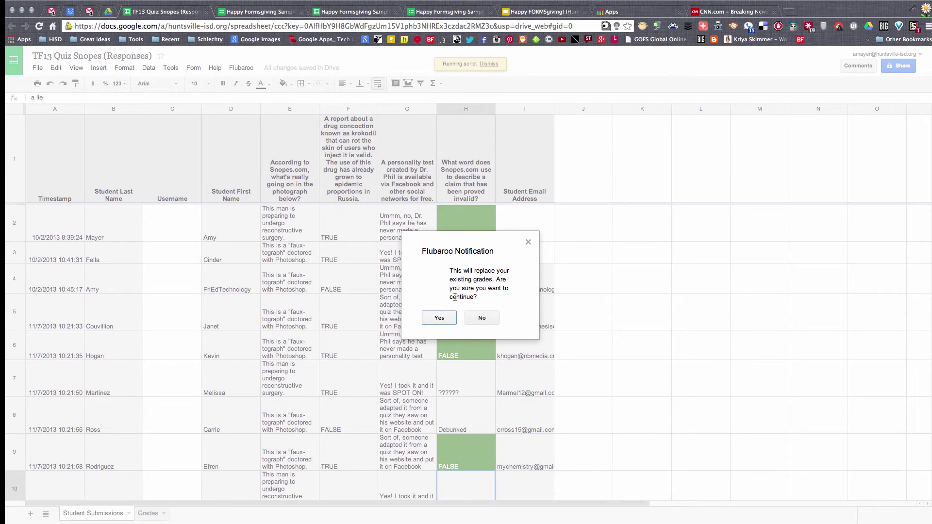
{"action": "left_click", "coordinate": [438, 318]}
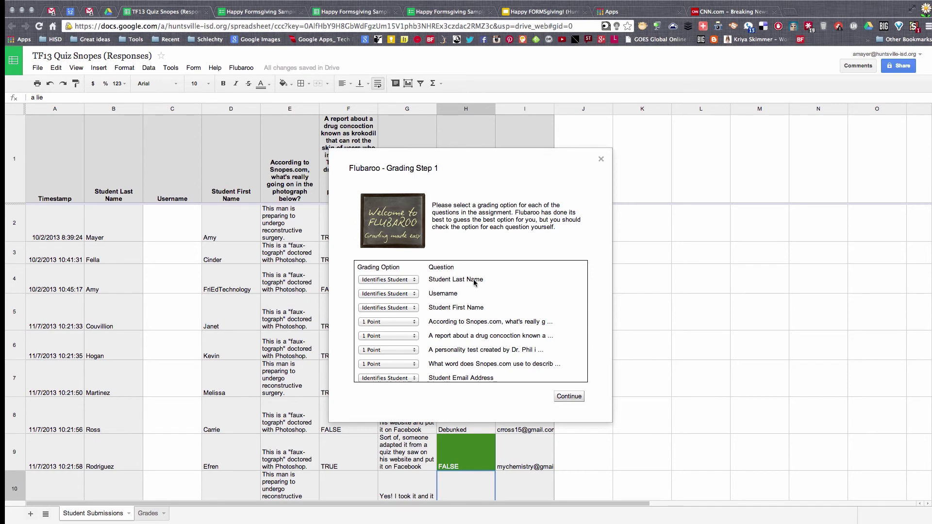
{"action": "left_click_drag", "start_coordinate": [428, 280], "coordinate": [496, 281]}
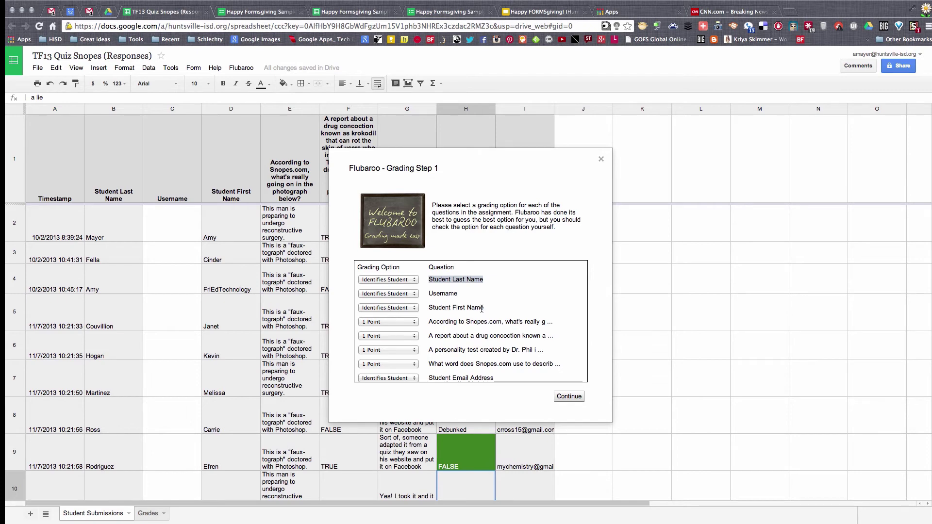
{"action": "scroll", "coordinate": [474, 322], "scroll_direction": "down", "scroll_amount": 1}
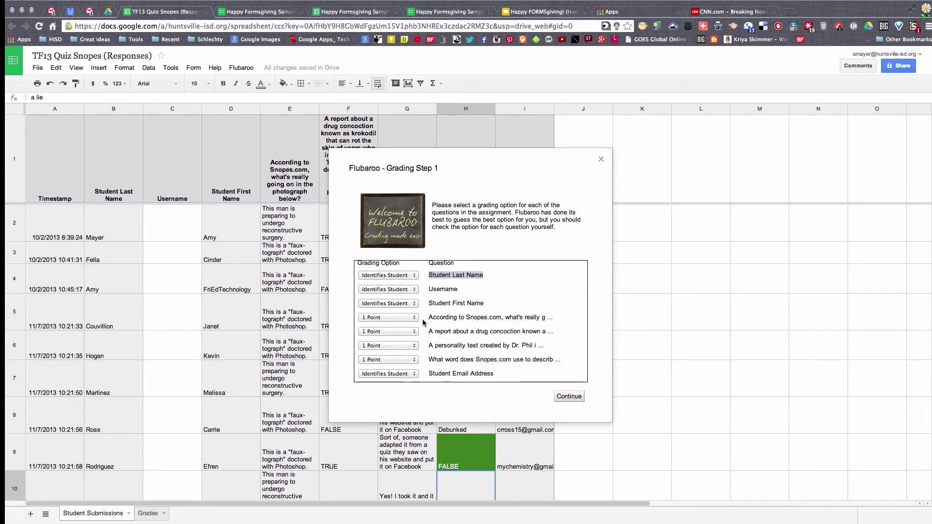
{"action": "left_click_drag", "start_coordinate": [430, 317], "coordinate": [560, 360]}
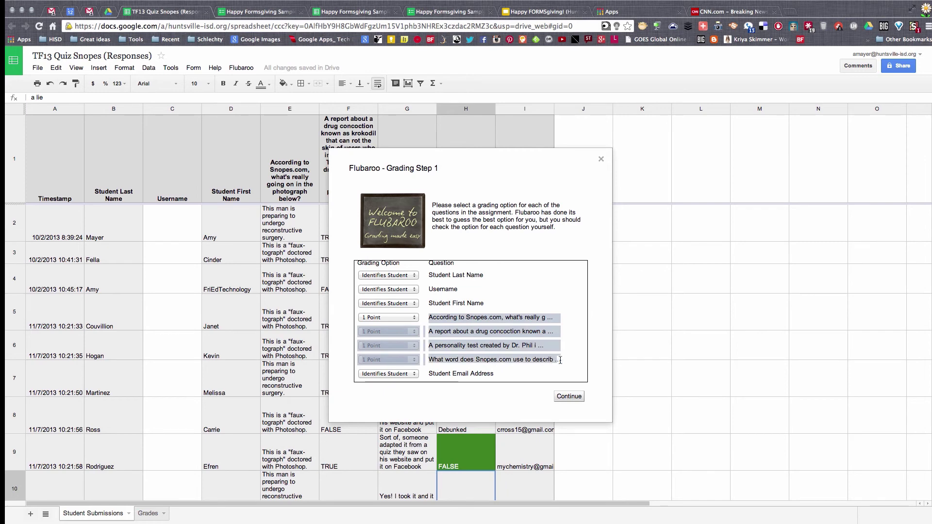
{"action": "left_click", "coordinate": [523, 359]}
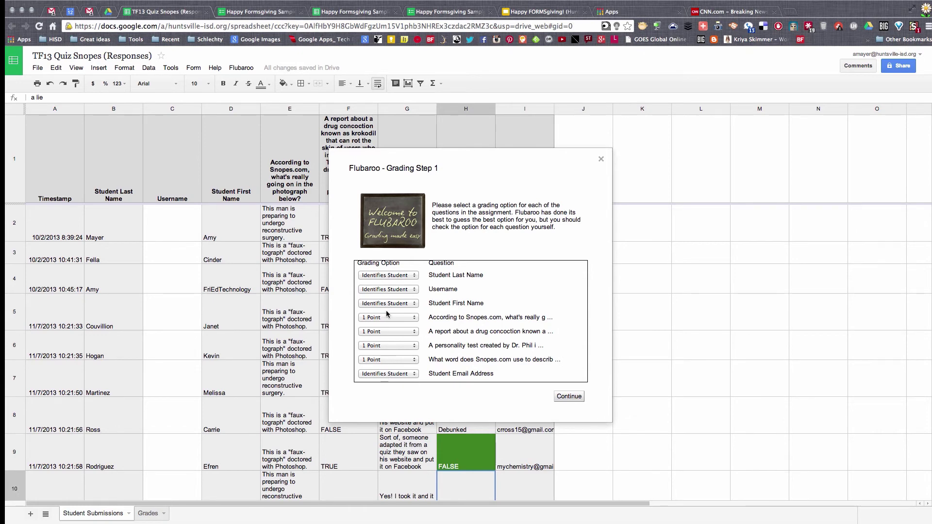
{"action": "left_click", "coordinate": [261, 13]}
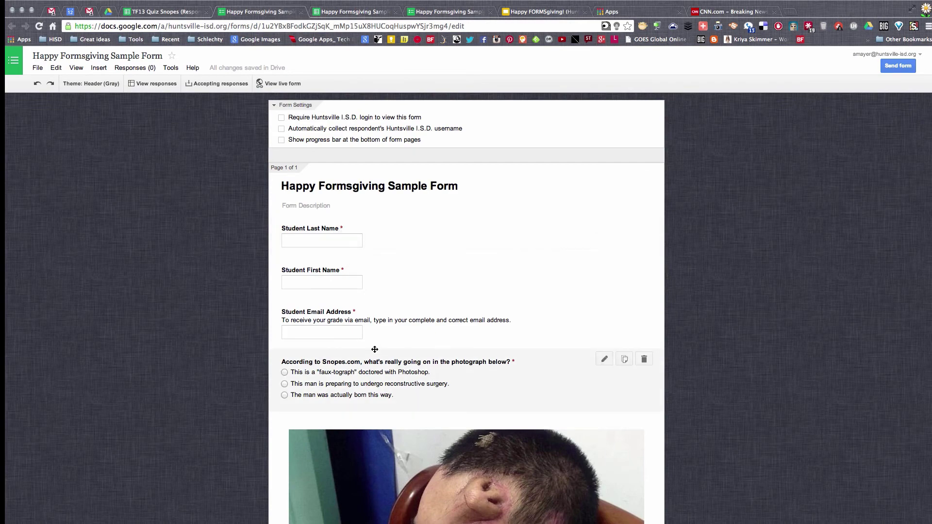
{"action": "scroll", "coordinate": [375, 350], "scroll_direction": "down", "scroll_amount": 3}
{"action": "scroll", "coordinate": [374, 349], "scroll_direction": "down", "scroll_amount": 8}
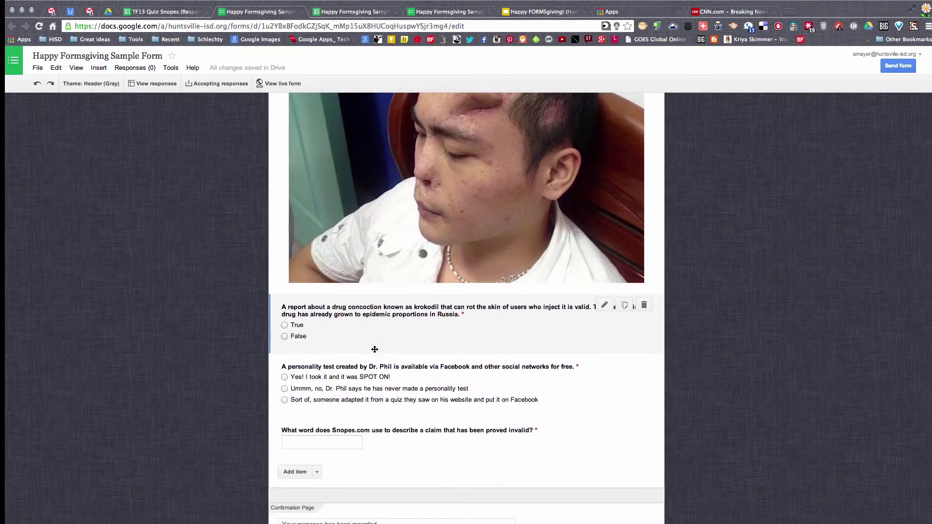
{"action": "scroll", "coordinate": [375, 351], "scroll_direction": "up", "scroll_amount": 11}
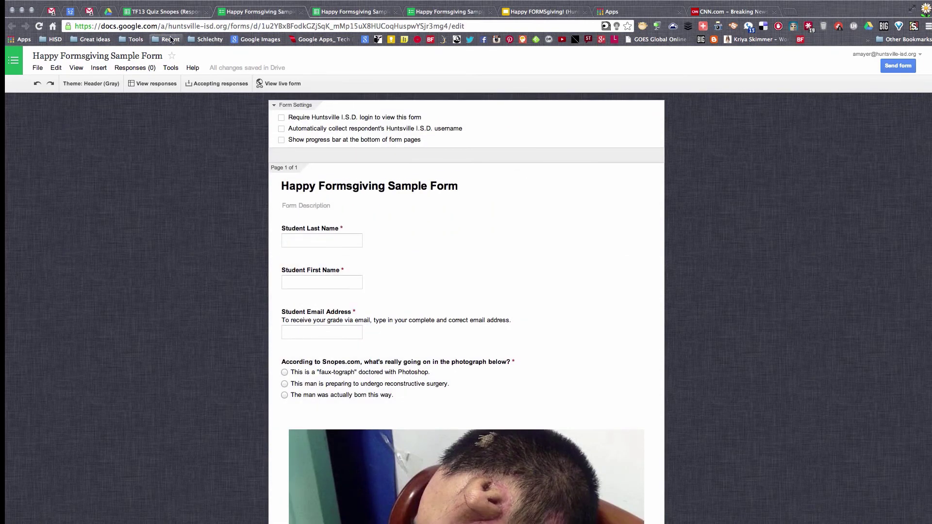
{"action": "left_click", "coordinate": [160, 11]}
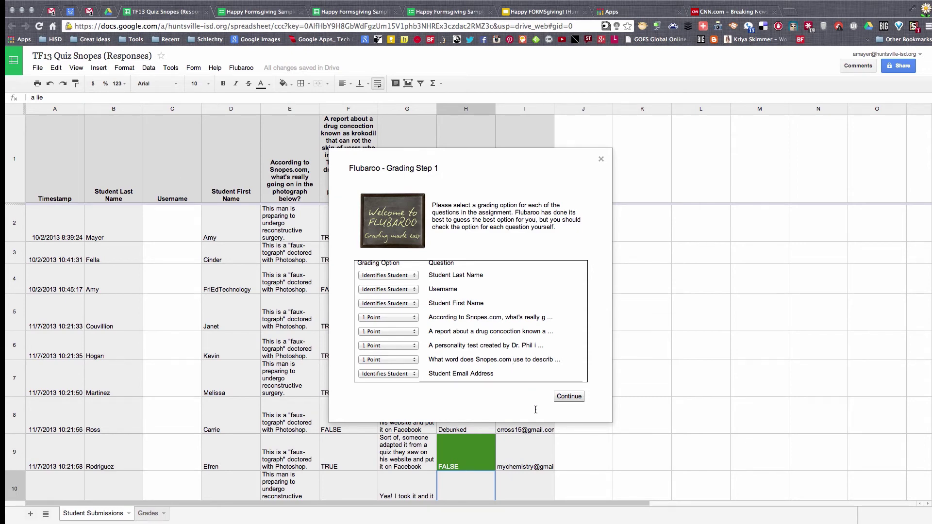
Step: Use the Oct 02 2013 08:39:24 submission as the answer key and grade the assignment
{"action": "left_click", "coordinate": [569, 396]}
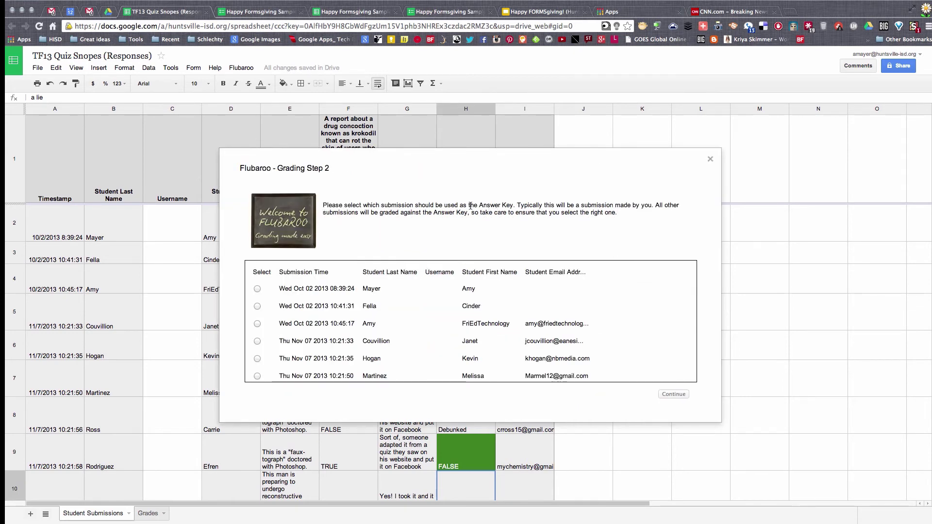
{"action": "left_click_drag", "start_coordinate": [389, 205], "coordinate": [520, 207]}
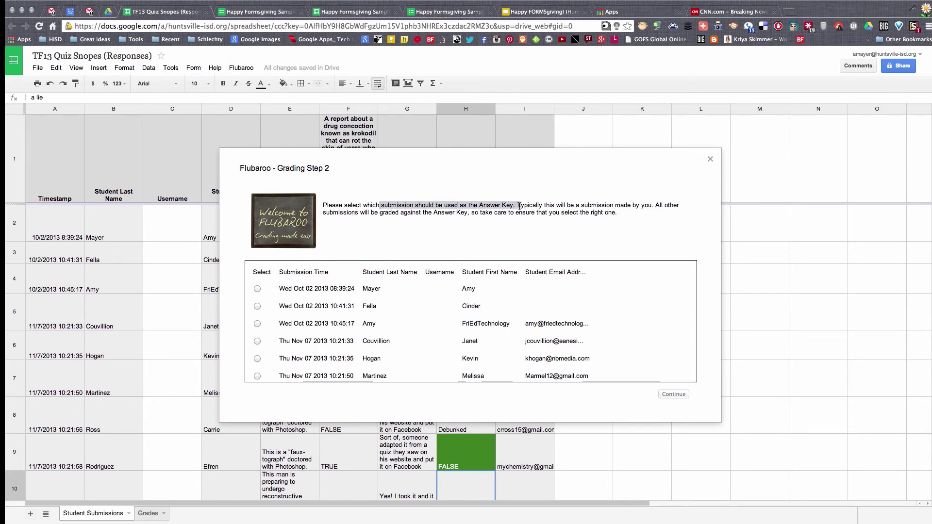
{"action": "left_click", "coordinate": [257, 288]}
{"action": "left_click", "coordinate": [680, 394]}
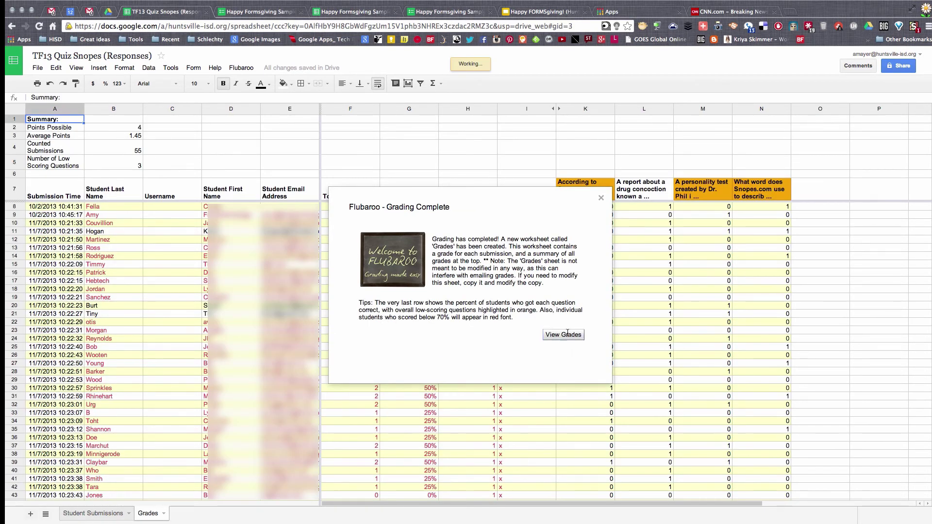
Step: Dismiss the grading notice to view the Grades sheet and resize the student email column
{"action": "left_click", "coordinate": [563, 335]}
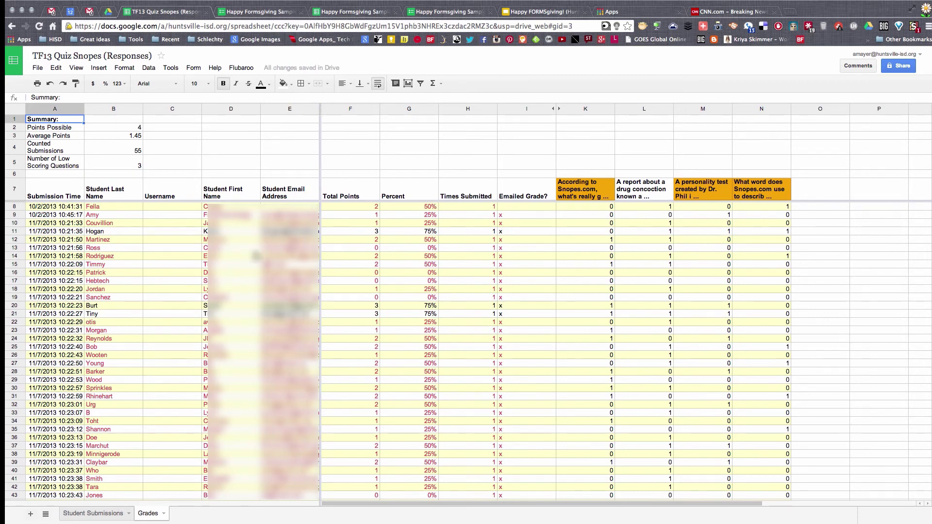
{"action": "left_click_drag", "start_coordinate": [320, 108], "coordinate": [286, 108]}
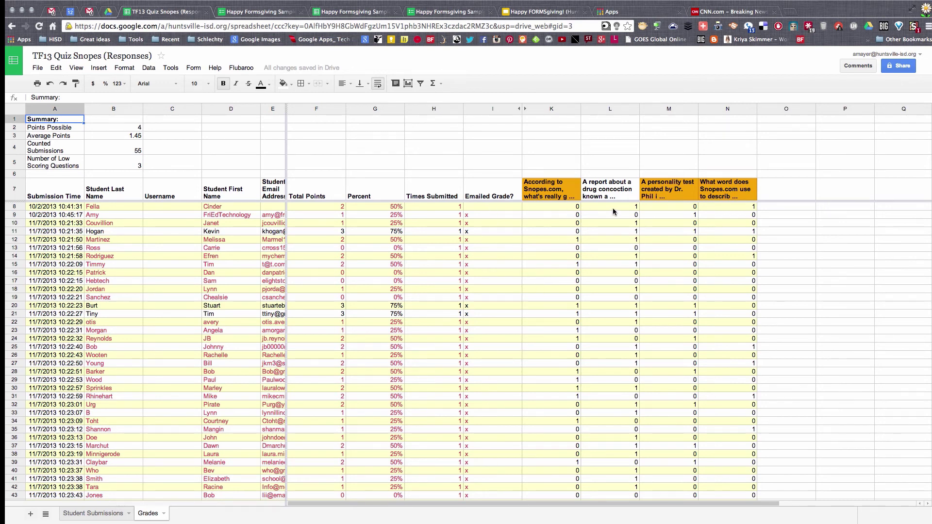
{"action": "scroll", "coordinate": [475, 340], "scroll_direction": "down", "scroll_amount": 10}
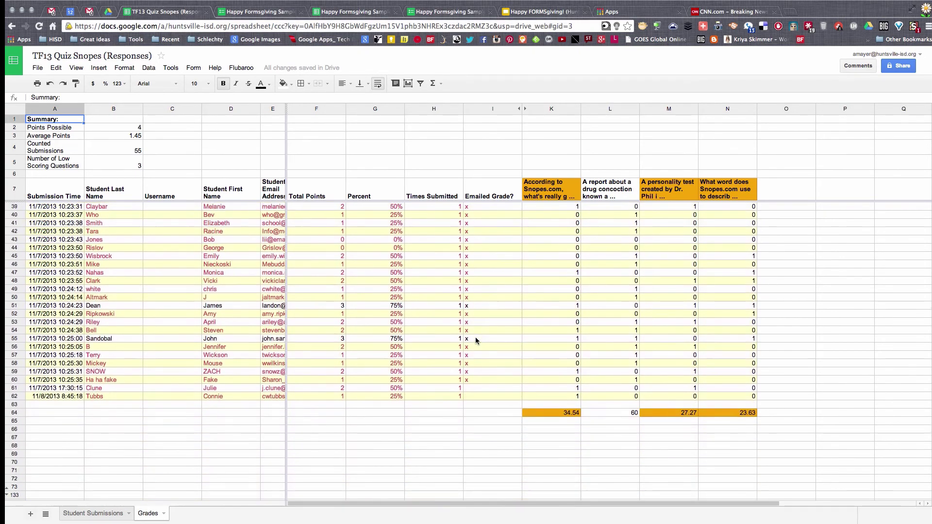
{"action": "scroll", "coordinate": [475, 337], "scroll_direction": "up", "scroll_amount": 5}
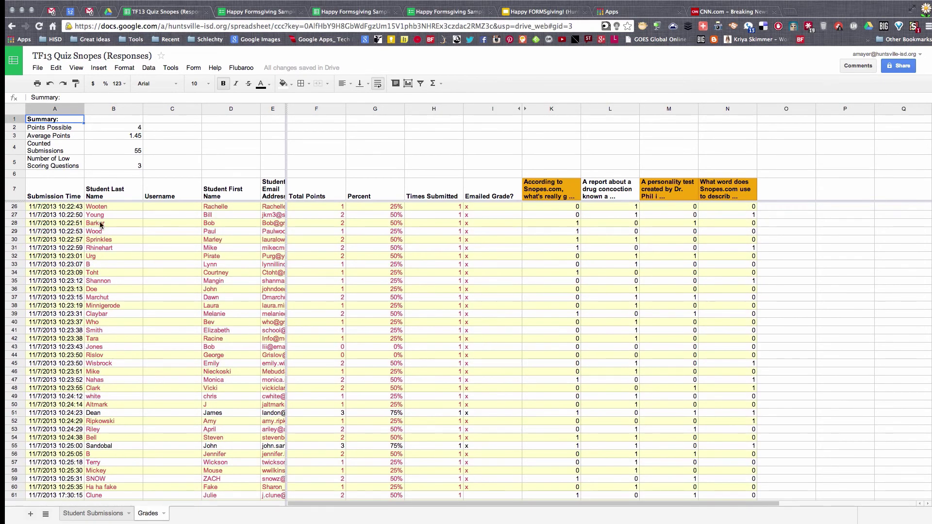
Step: Check the average points and points possible values, then open and dismiss the Flubaroo menu
{"action": "left_click", "coordinate": [120, 139]}
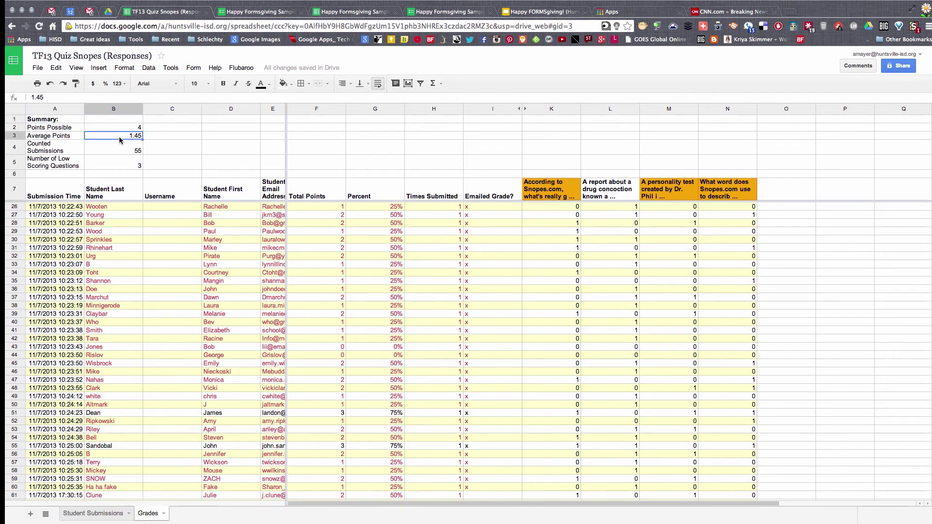
{"action": "scroll", "coordinate": [122, 146], "scroll_direction": "up", "scroll_amount": 6}
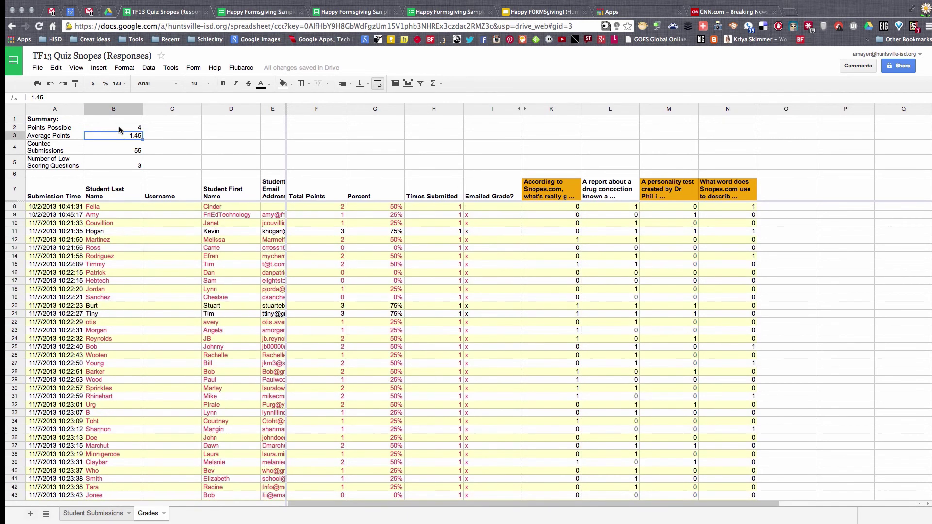
{"action": "left_click", "coordinate": [120, 128]}
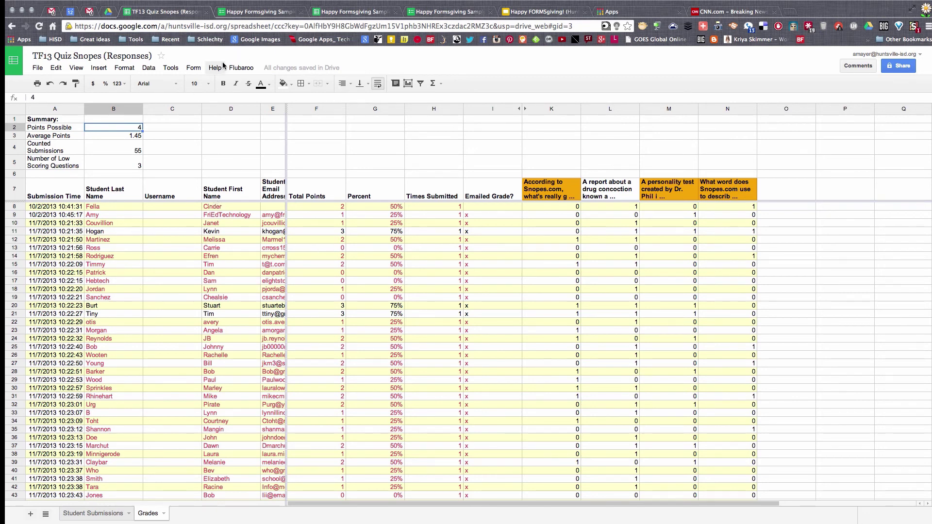
{"action": "left_click", "coordinate": [243, 69]}
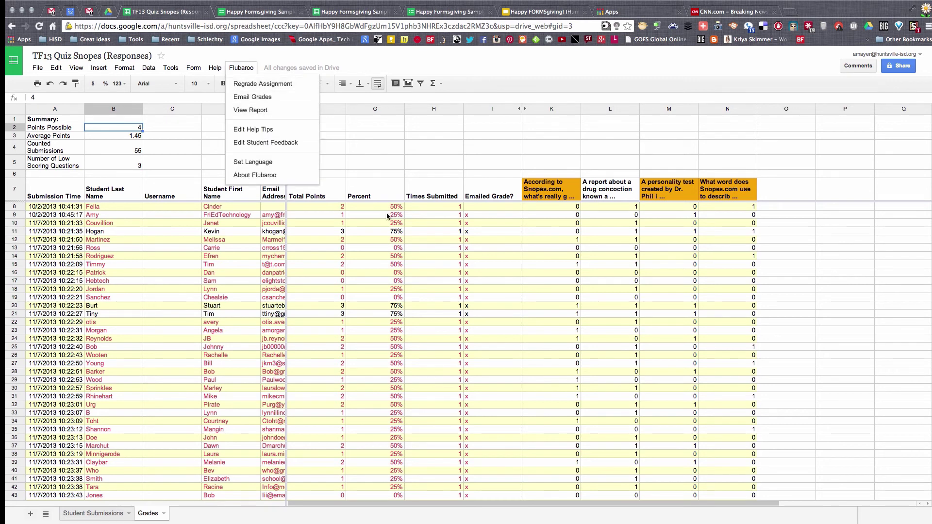
{"action": "left_click", "coordinate": [482, 207]}
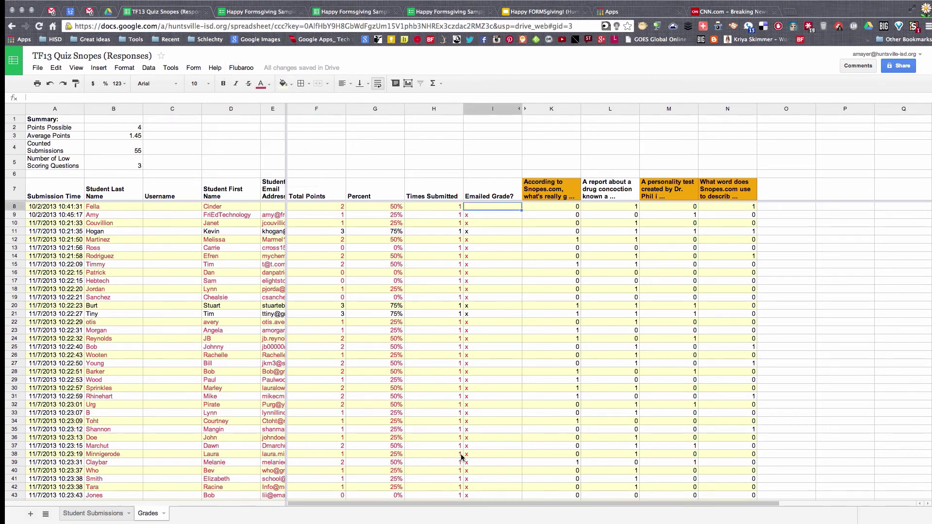
Step: Check the Emailed Grade? cells for a late student and the first student, then open the Flubaroo menu
{"action": "scroll", "coordinate": [470, 415], "scroll_direction": "down", "scroll_amount": 8}
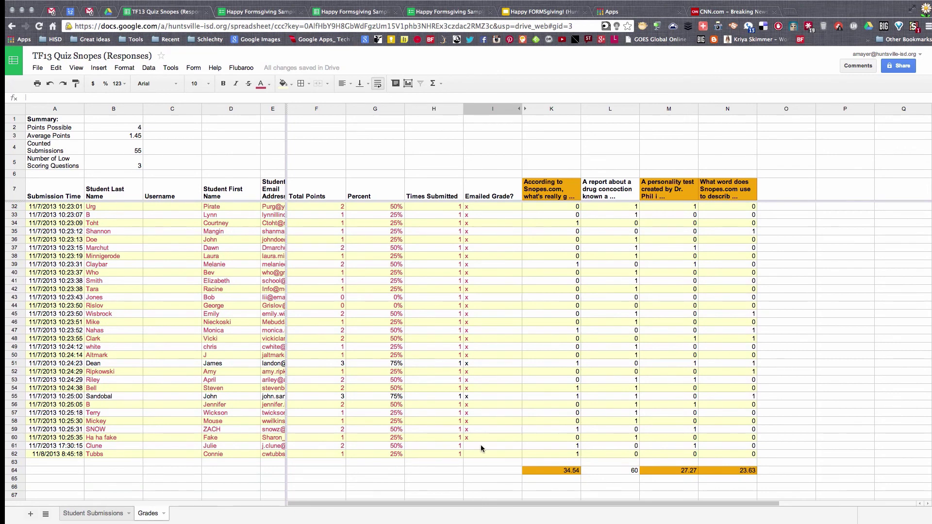
{"action": "left_click", "coordinate": [480, 444]}
{"action": "scroll", "coordinate": [485, 444], "scroll_direction": "up", "scroll_amount": 8}
{"action": "left_click", "coordinate": [486, 209]}
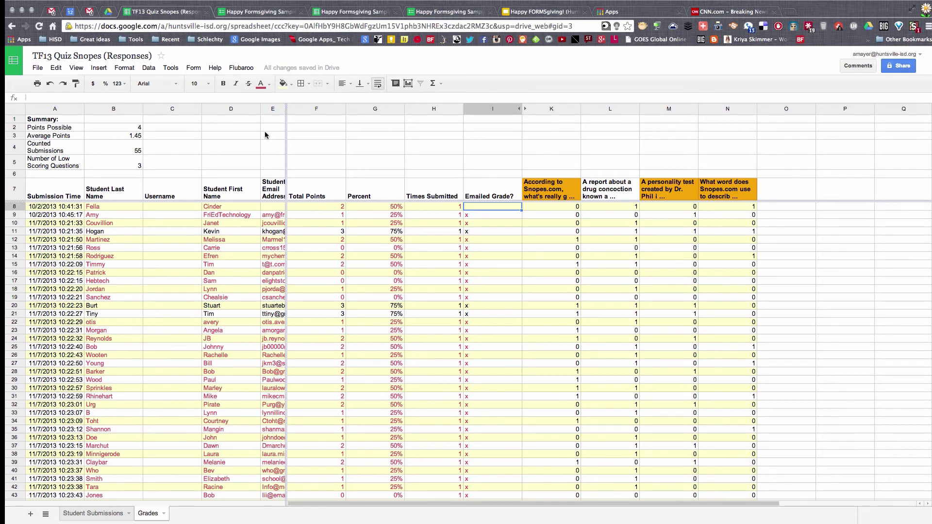
{"action": "left_click", "coordinate": [240, 70]}
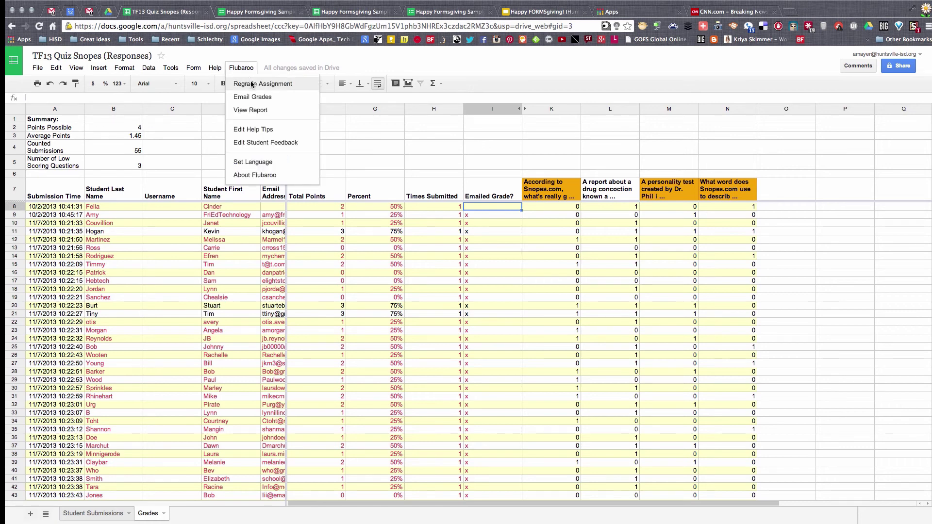
Step: Email grades to students with the answer key included and the message 'Thanks fo'
{"action": "left_click", "coordinate": [259, 99]}
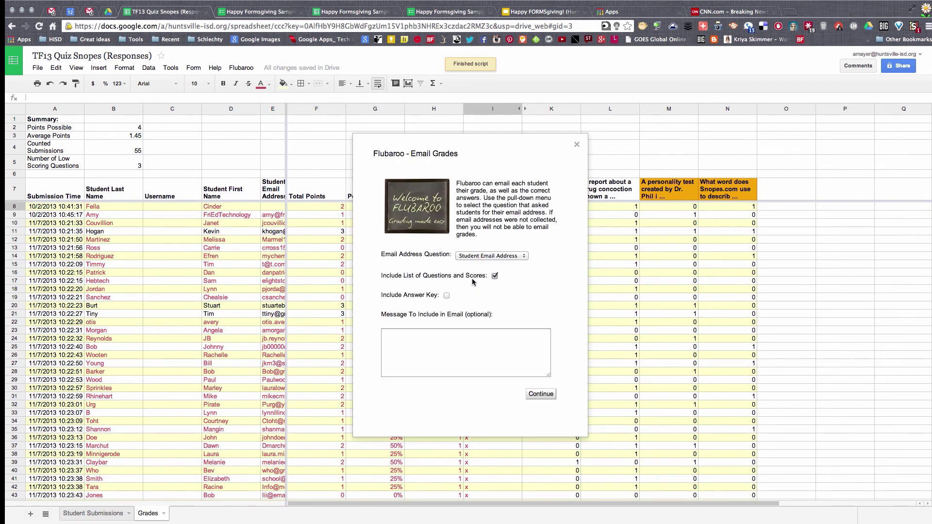
{"action": "left_click", "coordinate": [446, 296]}
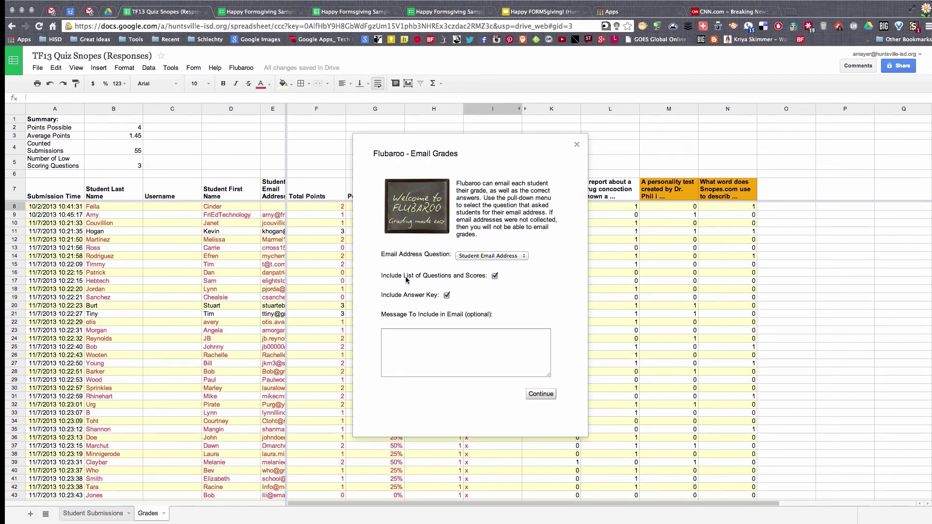
{"action": "left_click", "coordinate": [450, 363]}
{"action": "type", "text": "Thanks for taking our quiz!"}
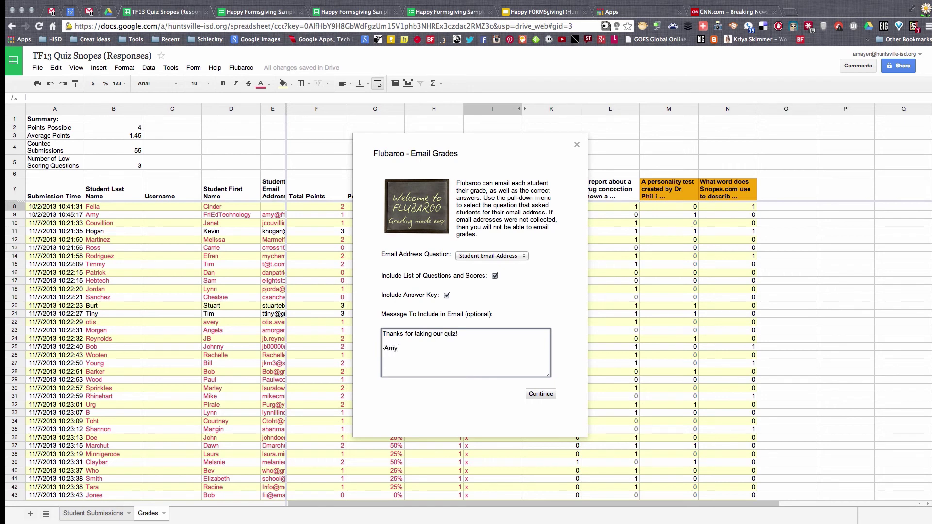
{"action": "left_click", "coordinate": [541, 393]}
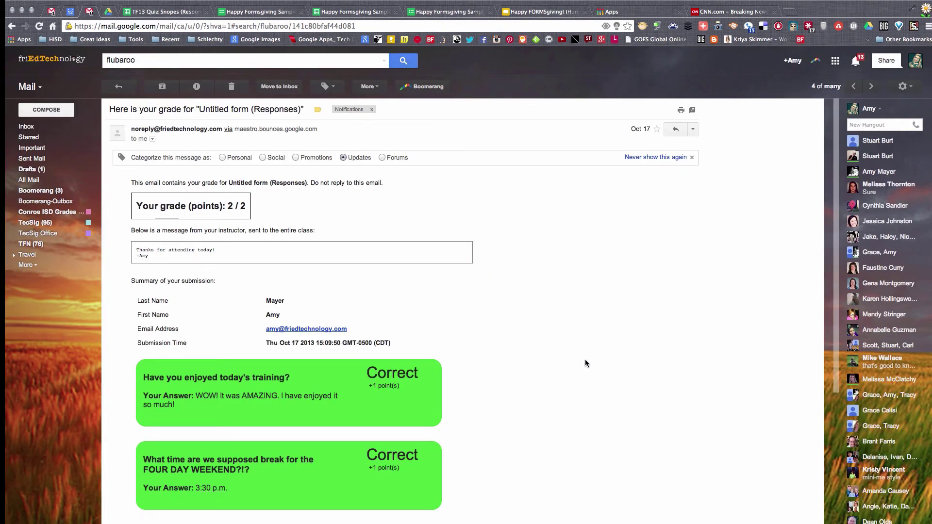
Step: Review the Flubaroo email, highlighting the 'Your grade (points): 2 / 2' line and the first question's answer
{"action": "scroll", "coordinate": [451, 334], "scroll_direction": "down", "scroll_amount": 2}
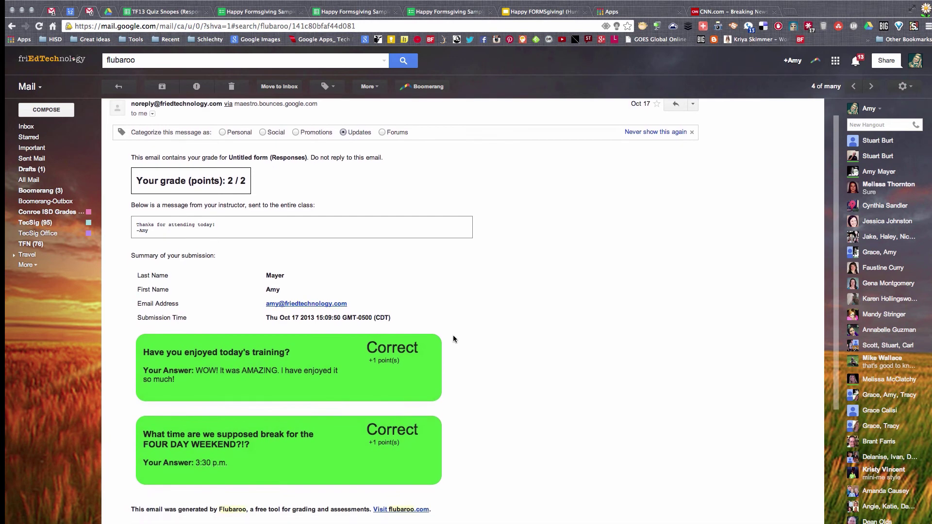
{"action": "left_click_drag", "start_coordinate": [139, 167], "coordinate": [268, 168]}
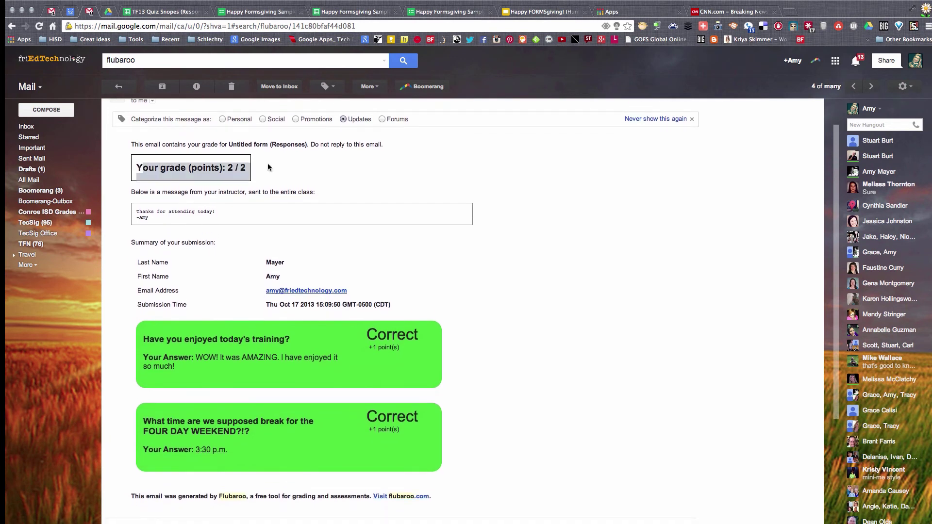
{"action": "left_click", "coordinate": [253, 169]}
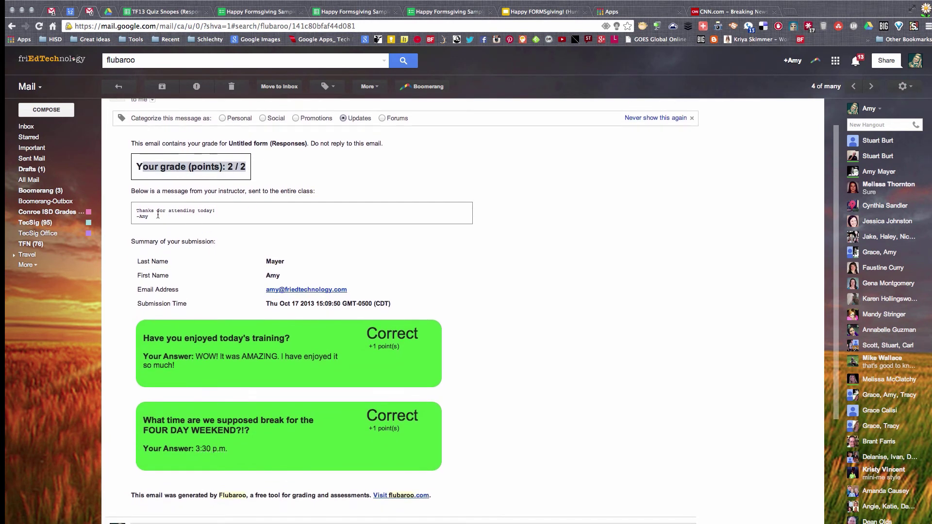
{"action": "left_click_drag", "start_coordinate": [137, 166], "coordinate": [246, 172]}
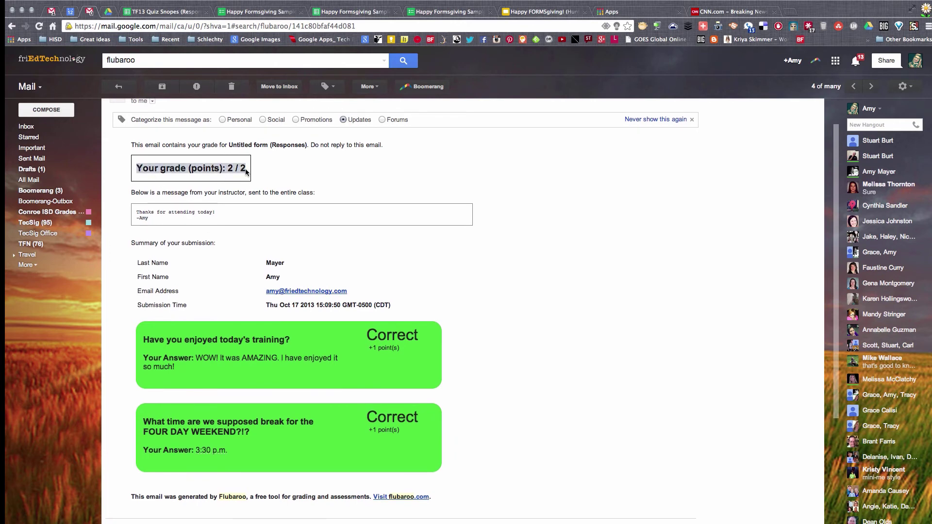
{"action": "left_click", "coordinate": [524, 216]}
{"action": "scroll", "coordinate": [509, 252], "scroll_direction": "down", "scroll_amount": 2}
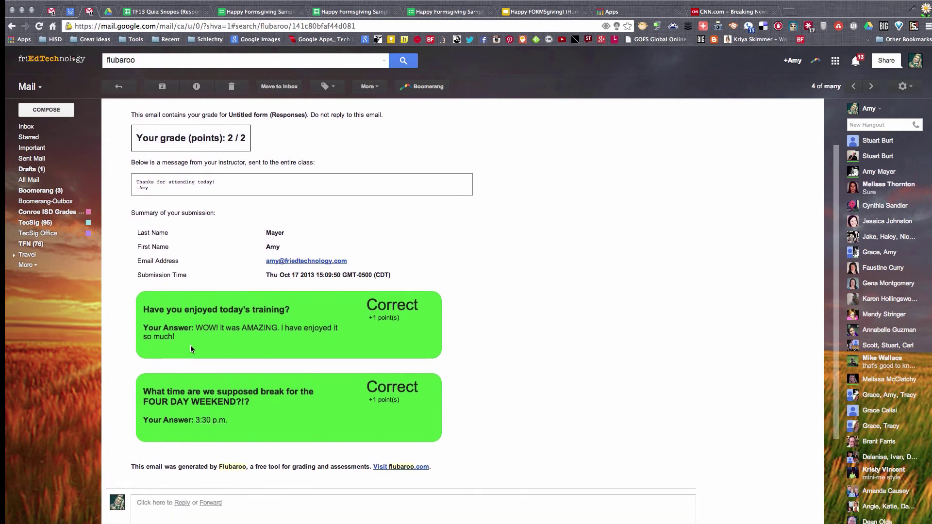
{"action": "left_click_drag", "start_coordinate": [145, 310], "coordinate": [219, 335]}
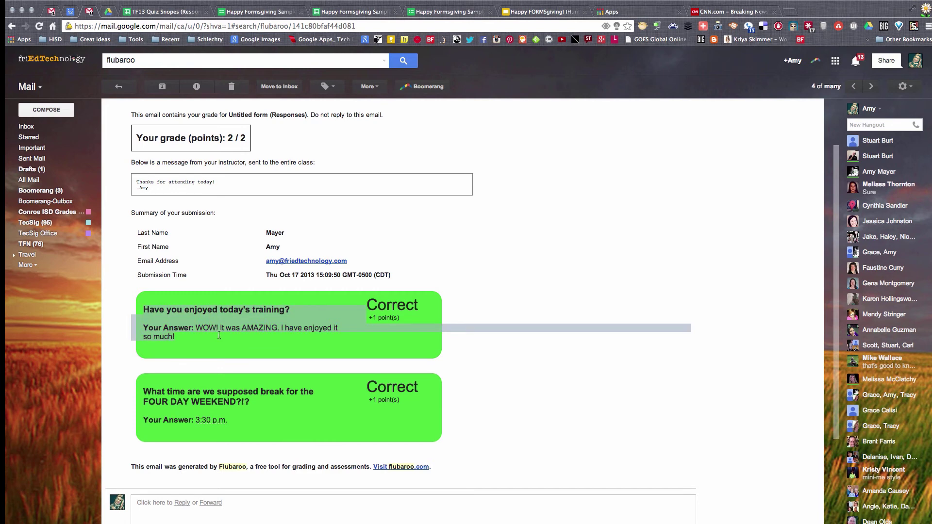
{"action": "left_click", "coordinate": [153, 313]}
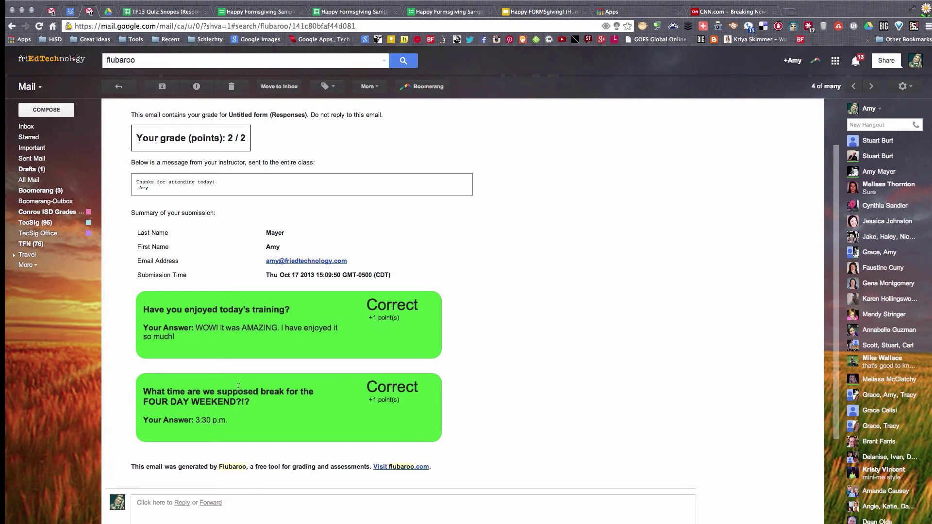
Step: Return to the Happy FORMSgiving! slide deck, now on the Form+ slide
{"action": "scroll", "coordinate": [257, 431], "scroll_direction": "down", "scroll_amount": 2}
{"action": "scroll", "coordinate": [258, 429], "scroll_direction": "up", "scroll_amount": 4}
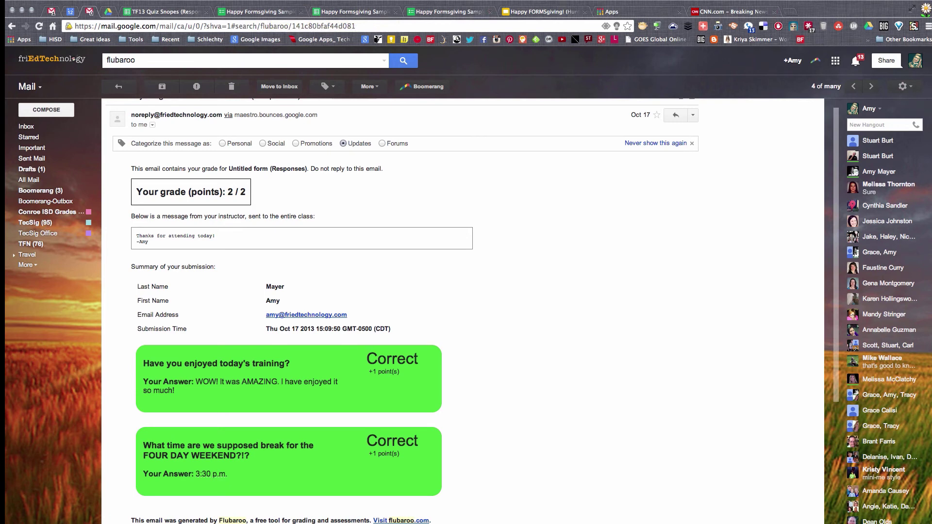
{"action": "left_click", "coordinate": [542, 11]}
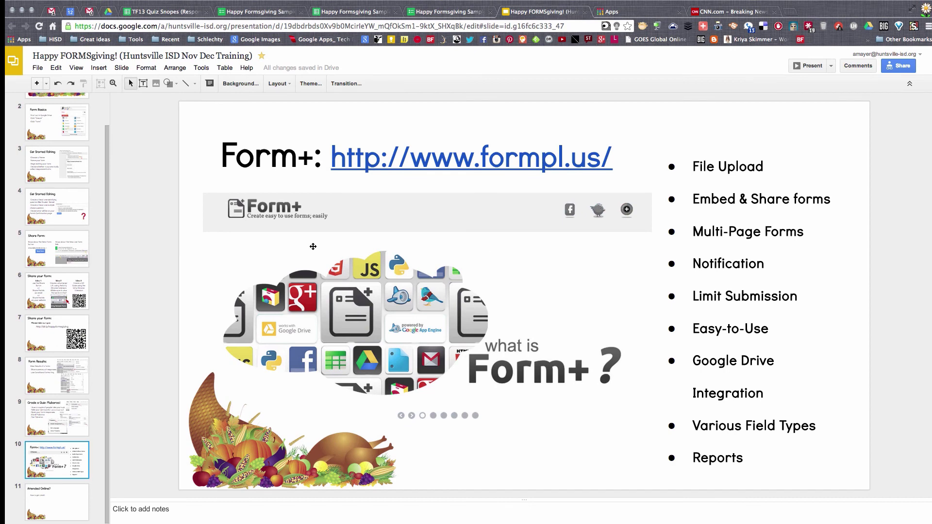
{"action": "left_click", "coordinate": [444, 156]}
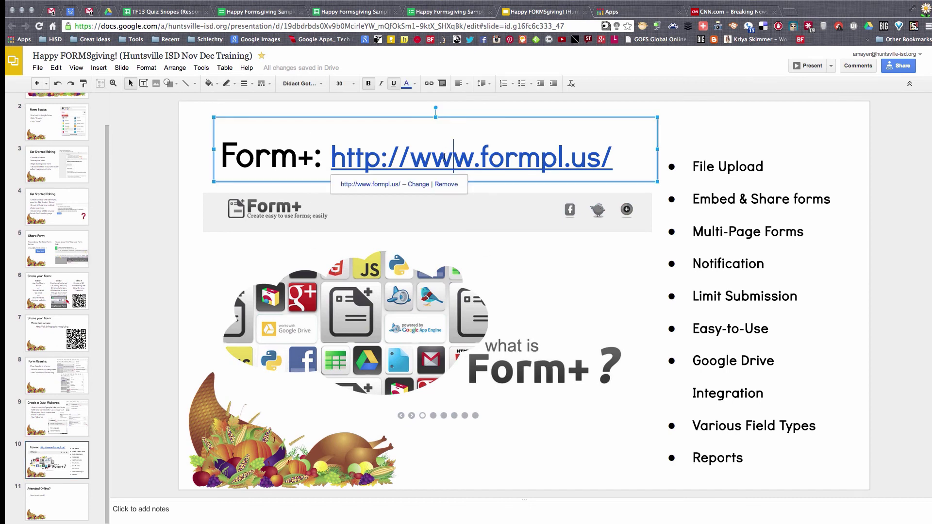
{"action": "left_click", "coordinate": [385, 183]}
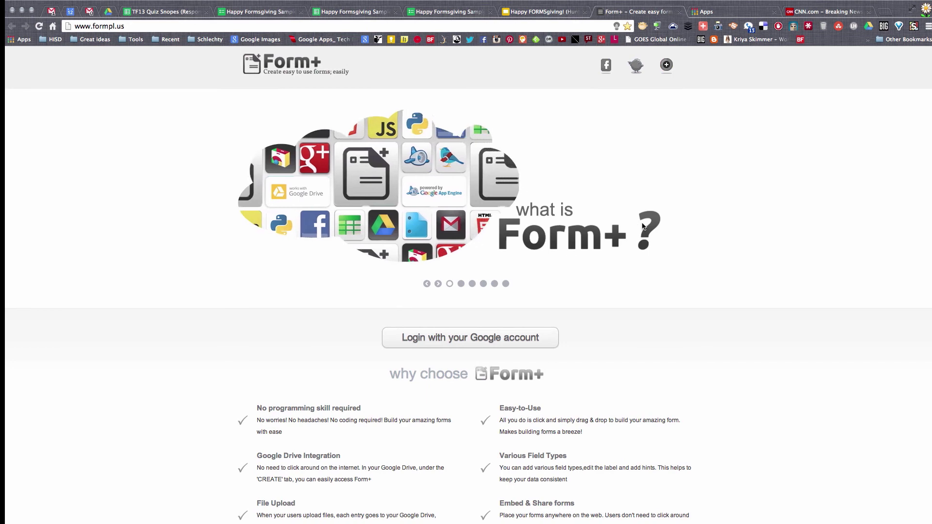
Step: Log in to Form+ with a Google account and accept its permission request
{"action": "left_click", "coordinate": [465, 340]}
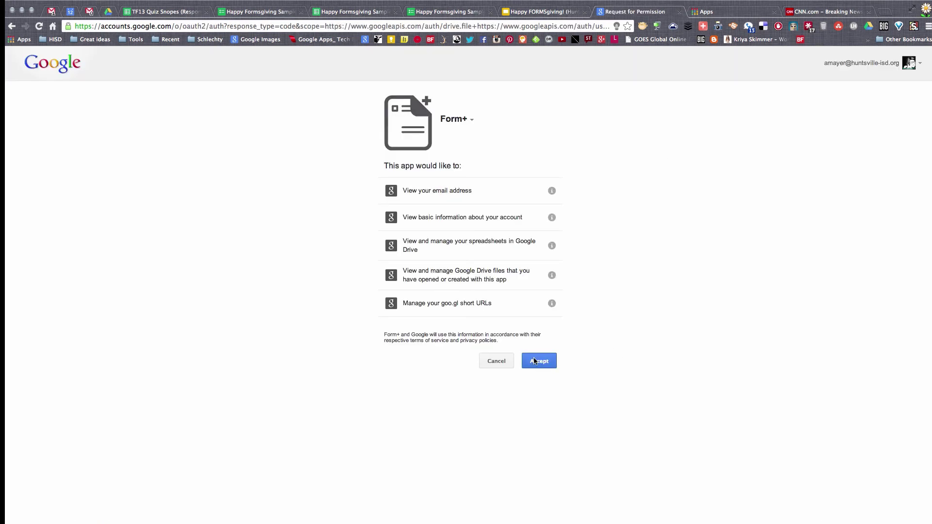
{"action": "left_click", "coordinate": [539, 362]}
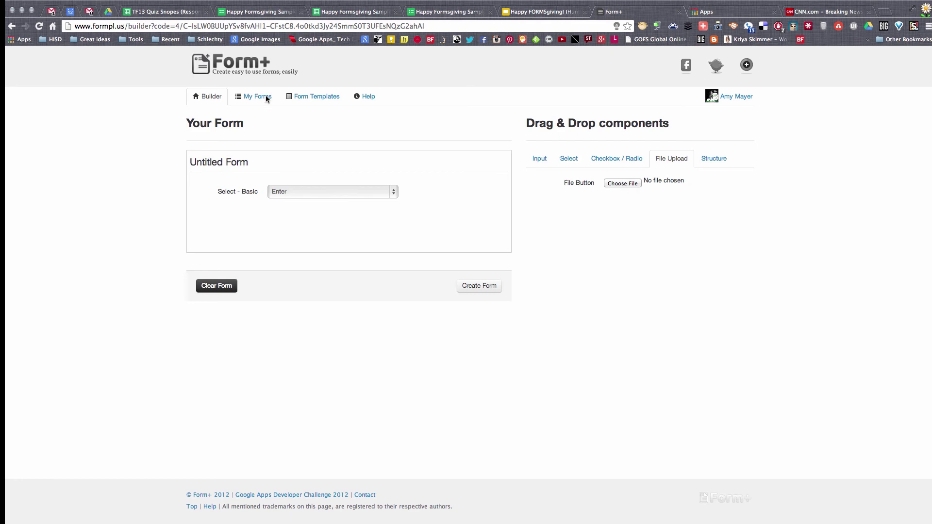
{"action": "left_click", "coordinate": [321, 98]}
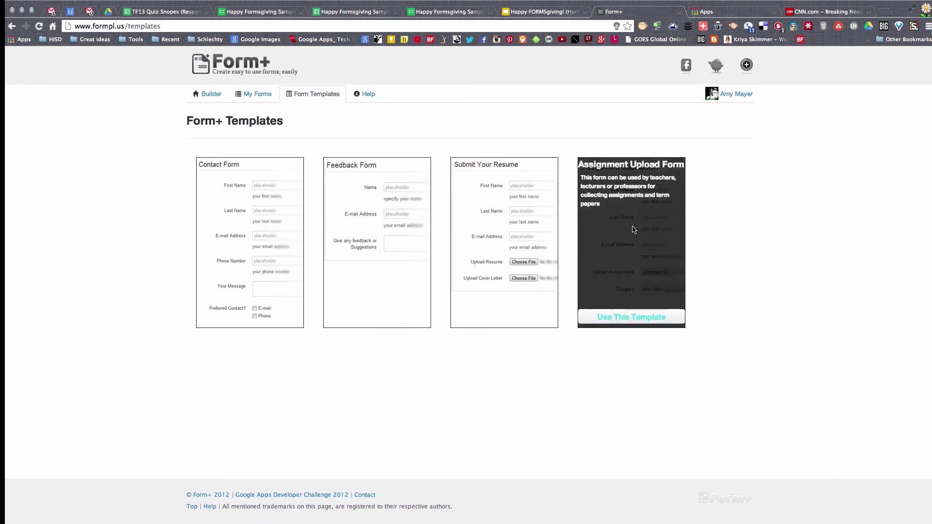
{"action": "mouse_move", "coordinate": [634, 241]}
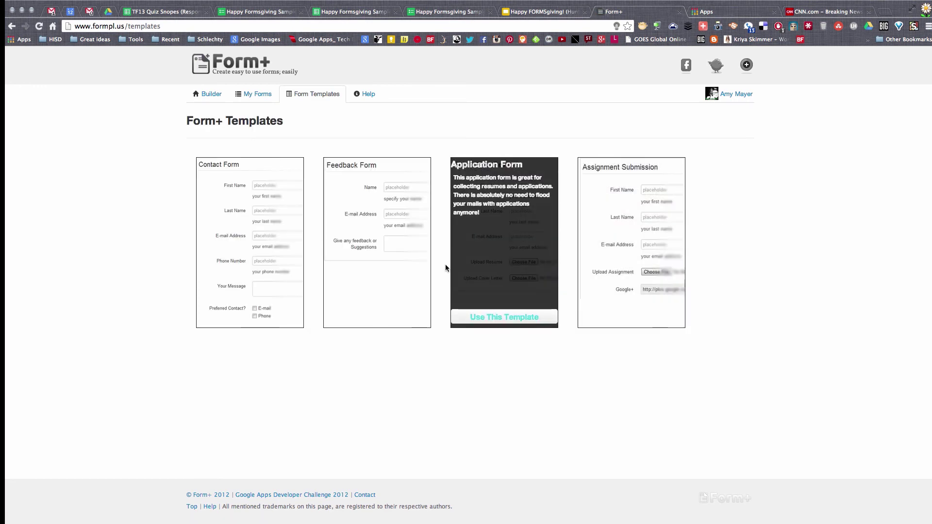
{"action": "mouse_move", "coordinate": [251, 278]}
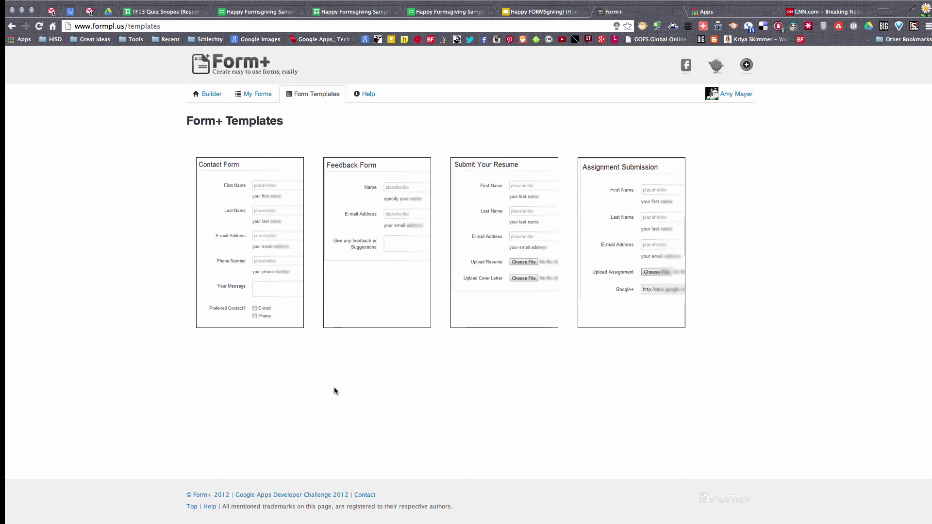
{"action": "left_click", "coordinate": [206, 93]}
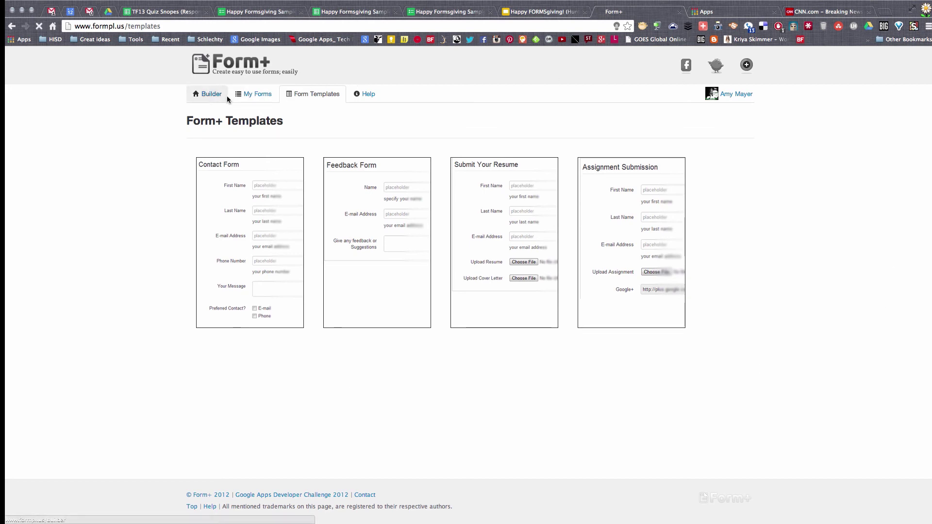
Step: Close the Google sign-in tab and launch Eduphoria's workshop application from My Applications
{"action": "left_click", "coordinate": [681, 11]}
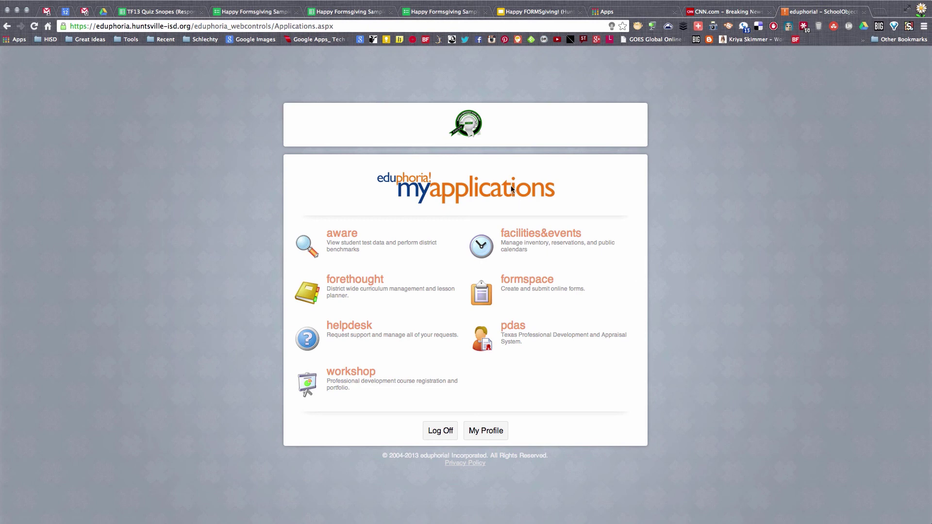
{"action": "left_click", "coordinate": [351, 385]}
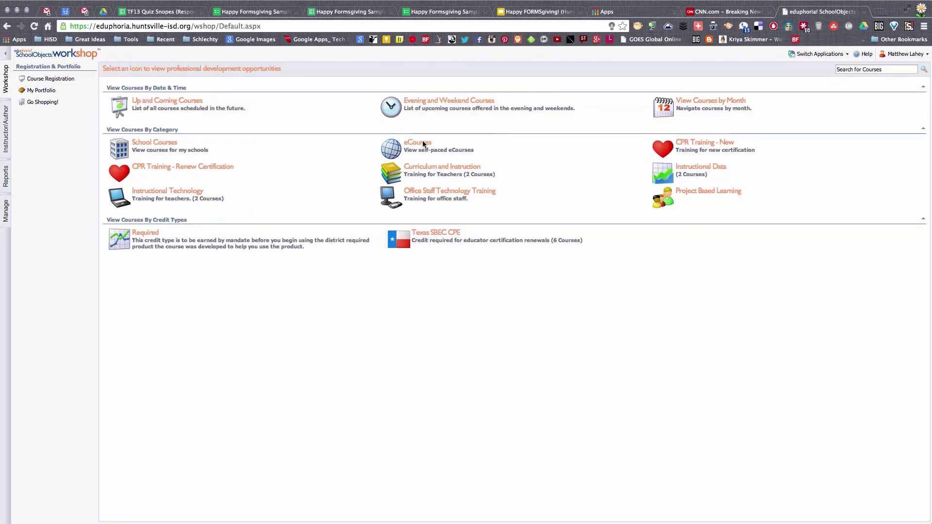
Step: Register for the 'Google Apps, Gmail, and Calendars' eCourse under eCourses and list its course content
{"action": "left_click", "coordinate": [417, 143]}
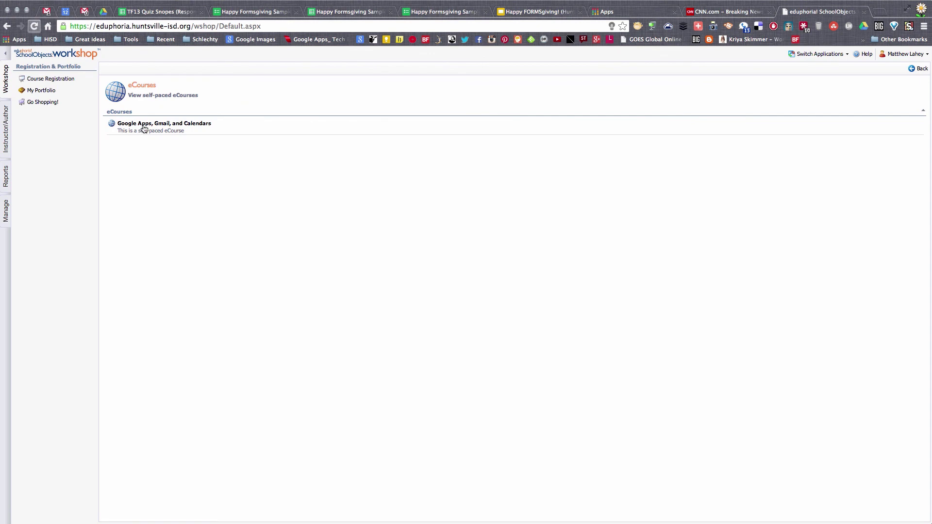
{"action": "left_click", "coordinate": [144, 127]}
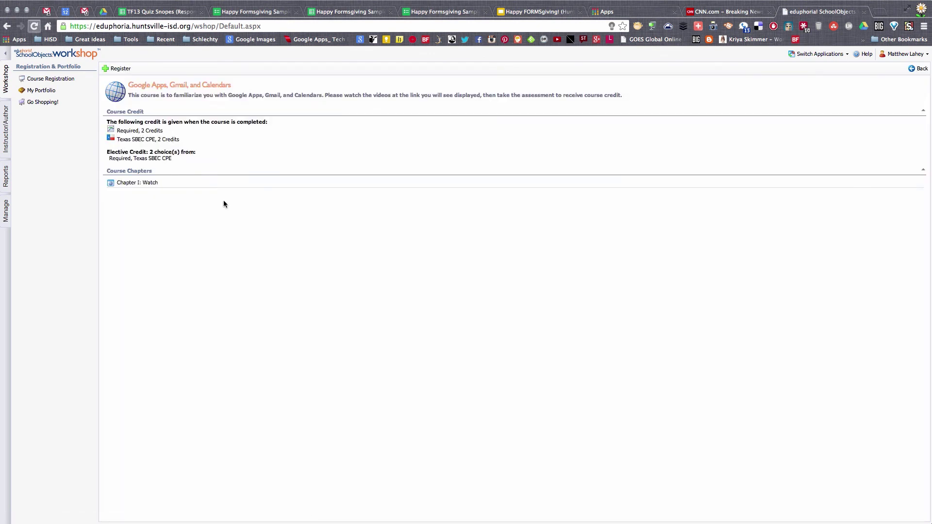
{"action": "left_click", "coordinate": [118, 68]}
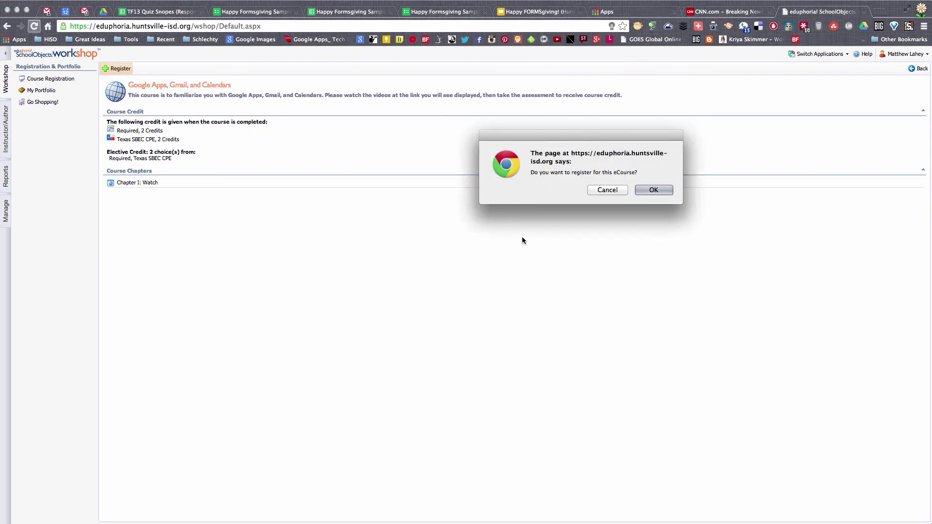
{"action": "left_click", "coordinate": [653, 189]}
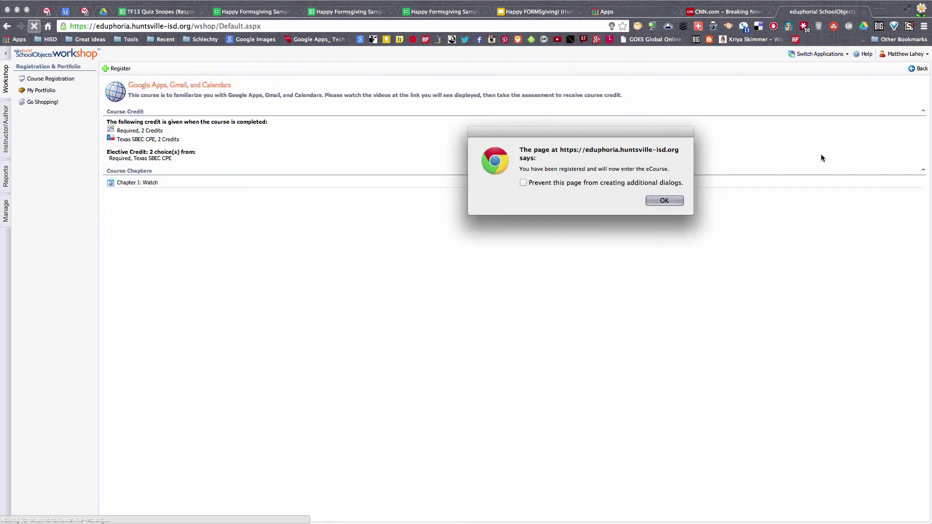
{"action": "left_click", "coordinate": [666, 200]}
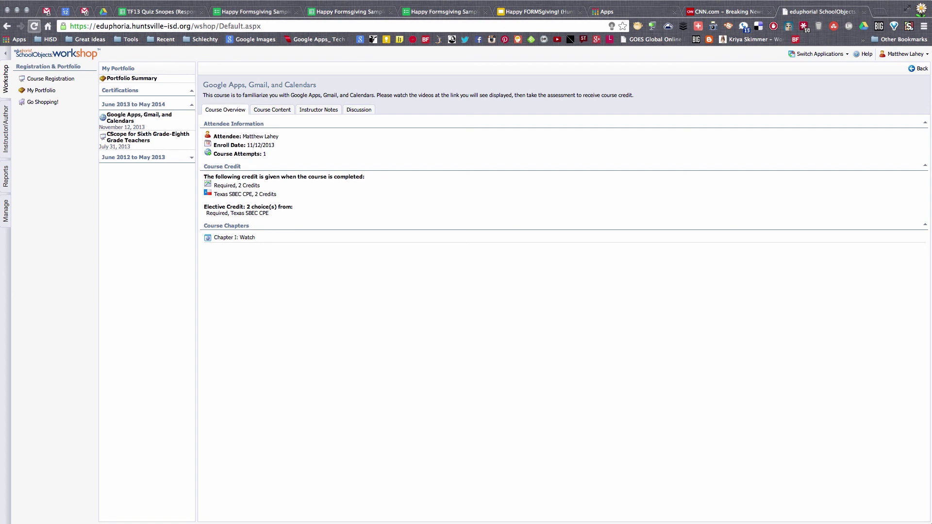
{"action": "left_click", "coordinate": [268, 111]}
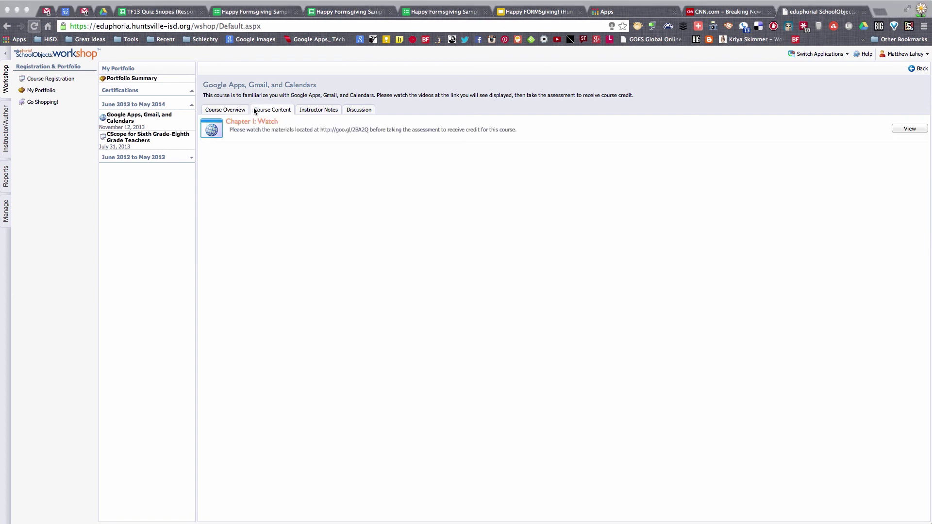
Step: View Chapter I: Watch, score its quiz assessment, advance to the end, and close the viewer
{"action": "left_click", "coordinate": [906, 128]}
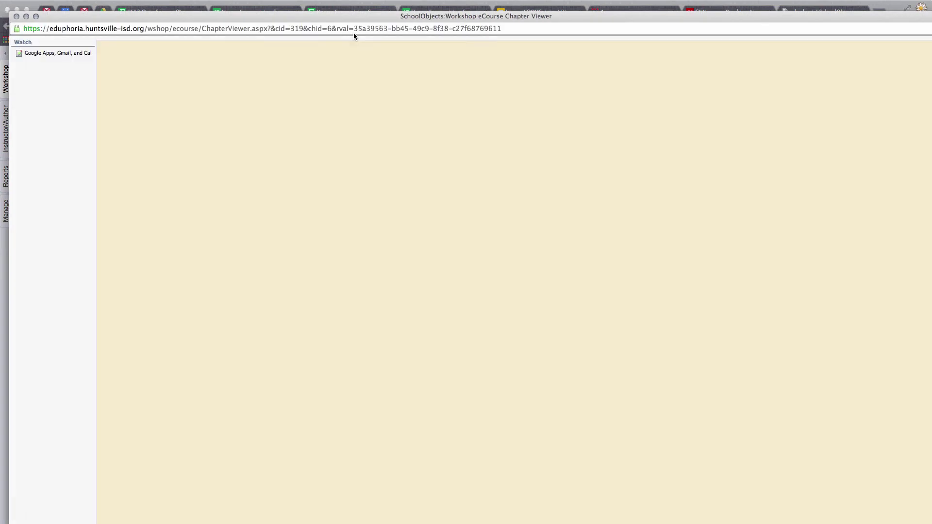
{"action": "left_click_drag", "start_coordinate": [348, 20], "coordinate": [339, 7]}
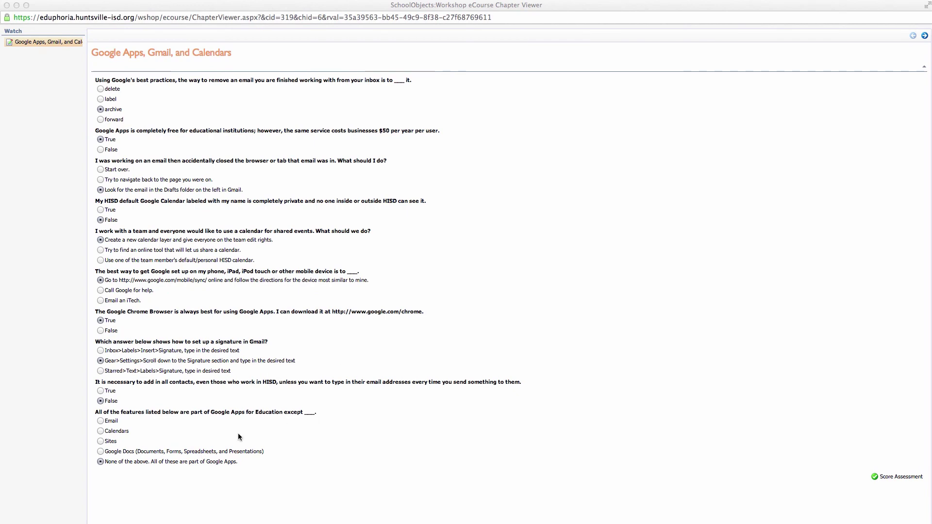
{"action": "left_click", "coordinate": [898, 478]}
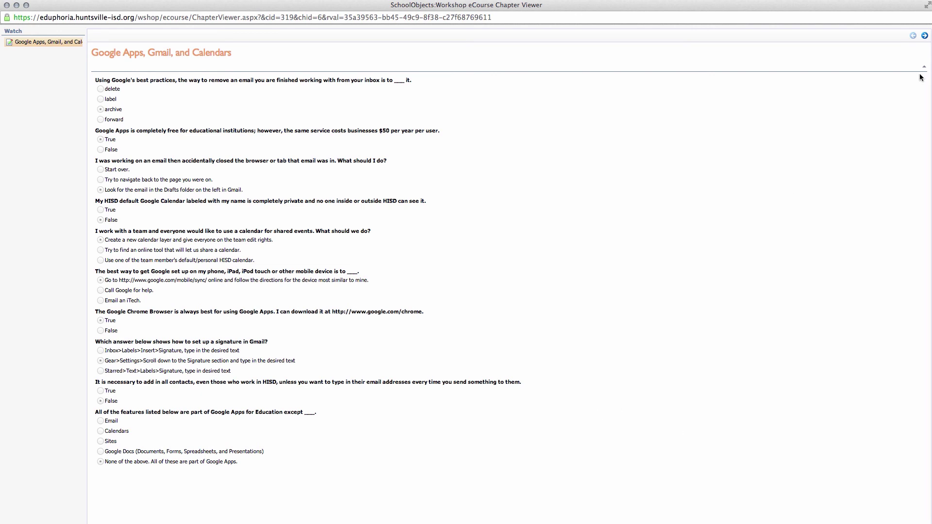
{"action": "left_click", "coordinate": [923, 37]}
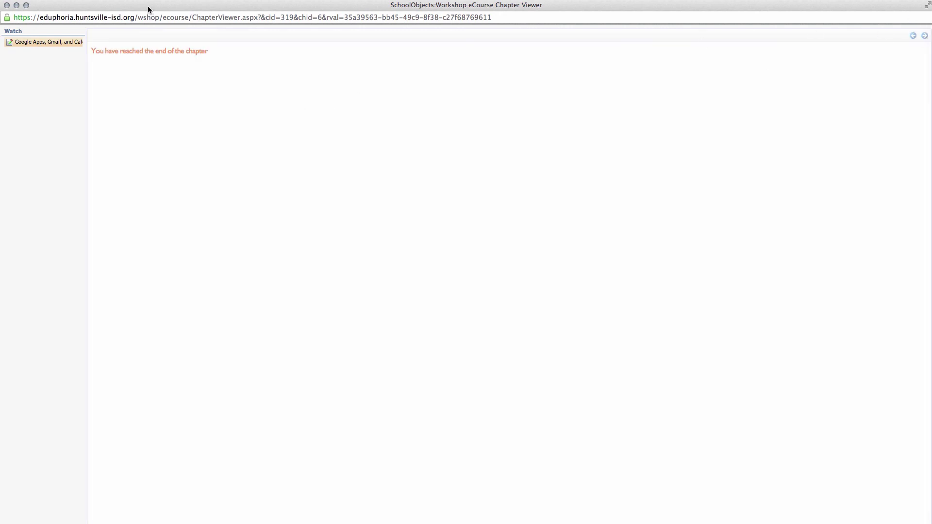
{"action": "mouse_move", "coordinate": [148, 6]}
{"action": "left_mouse_down"}
{"action": "mouse_move", "coordinate": [159, 35]}
{"action": "mouse_move", "coordinate": [157, 10]}
{"action": "left_mouse_up"}
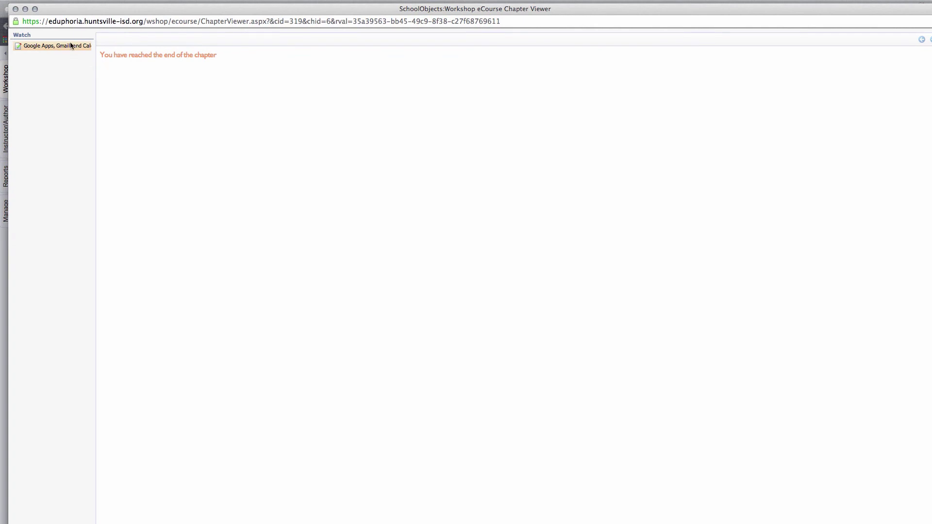
{"action": "left_click", "coordinate": [16, 9]}
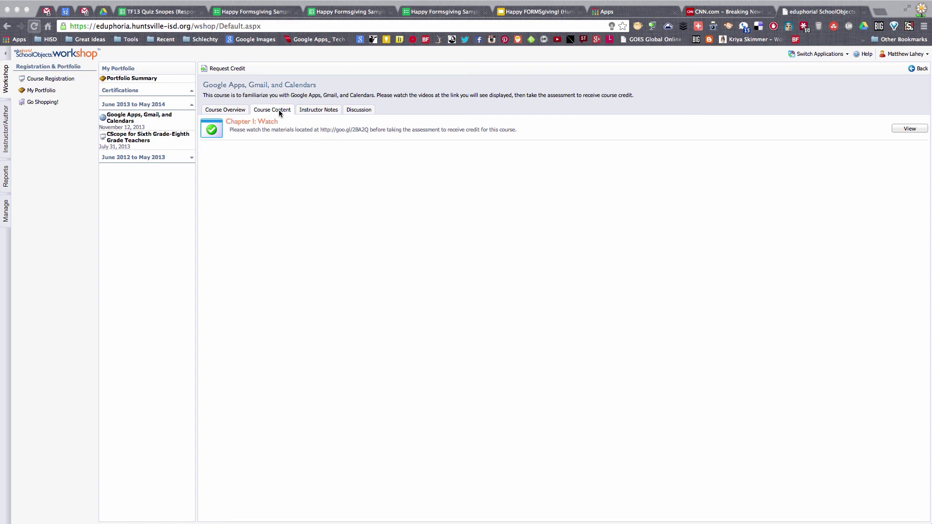
Step: Request course credit, confirm the 90% credit-earned message, and download the certificate as Report (1).pdf
{"action": "left_click", "coordinate": [236, 70]}
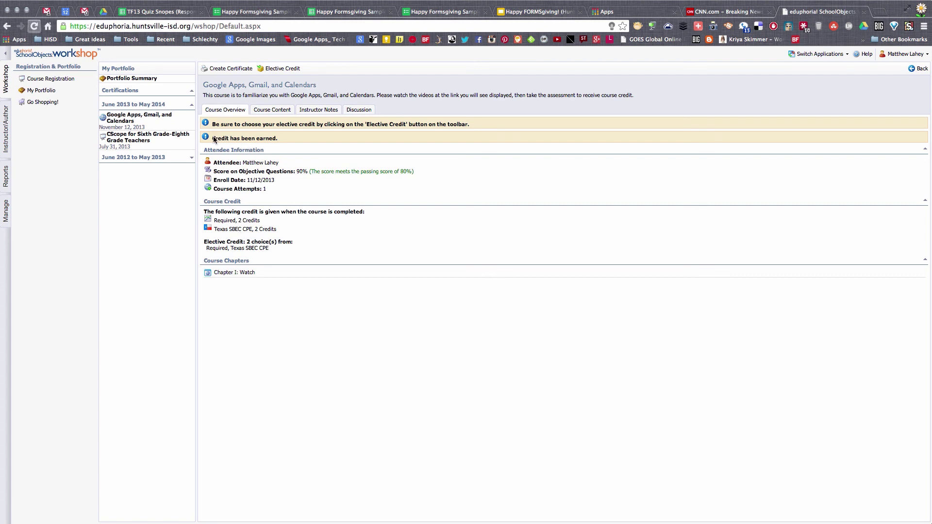
{"action": "left_click_drag", "start_coordinate": [212, 138], "coordinate": [295, 138]}
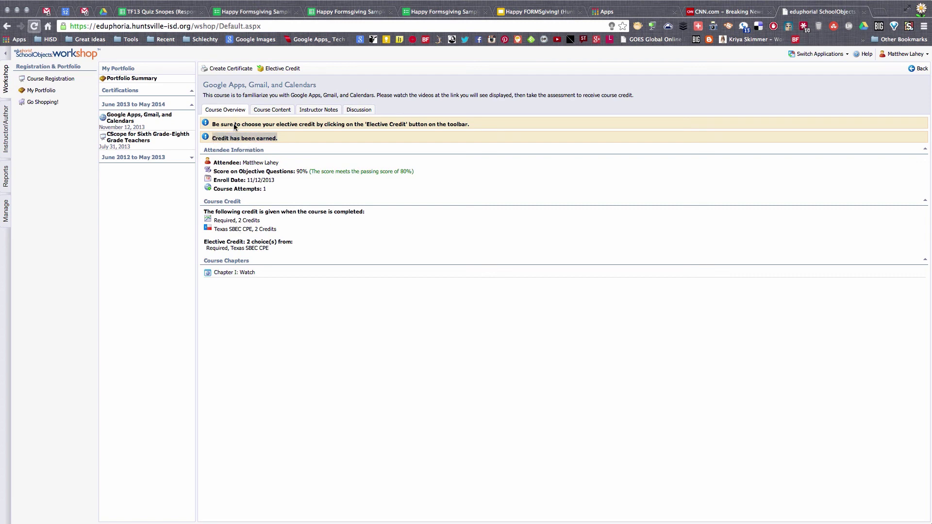
{"action": "left_click", "coordinate": [230, 69]}
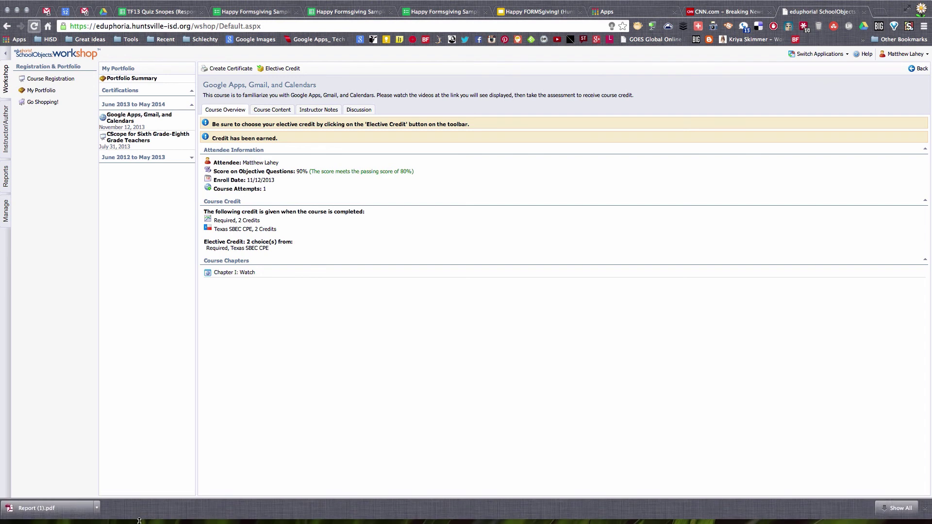
Step: Open Report (1).pdf from the download shelf in Acrobat and centre the certificate window
{"action": "right_click", "coordinate": [68, 515]}
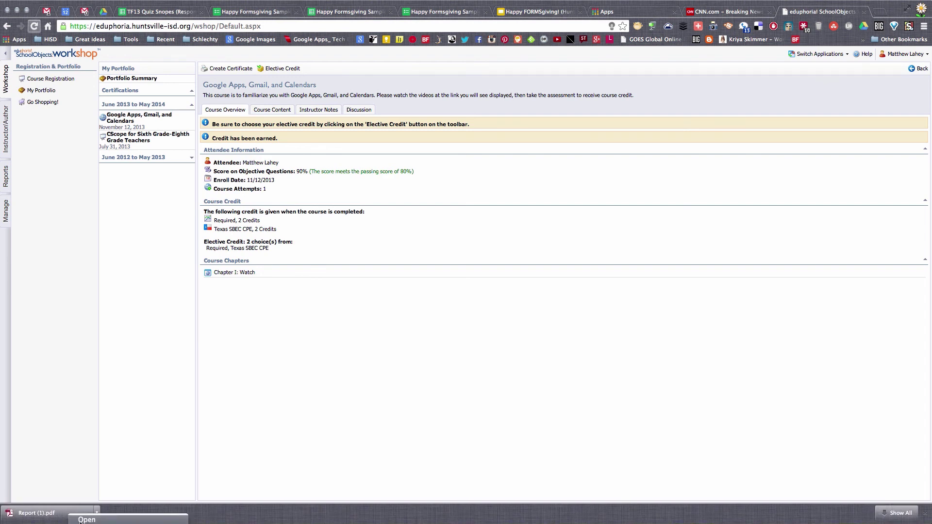
{"action": "left_click", "coordinate": [80, 519]}
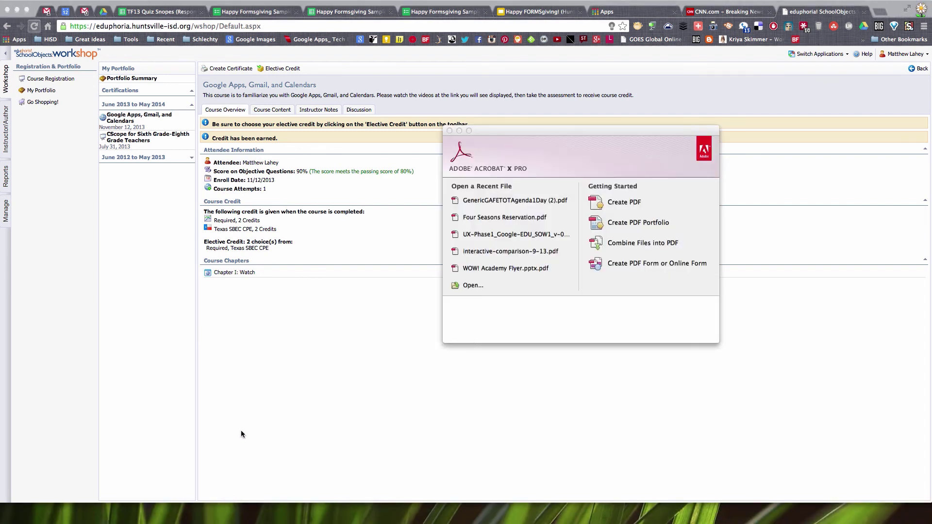
{"action": "left_click_drag", "start_coordinate": [243, 41], "coordinate": [430, 69]}
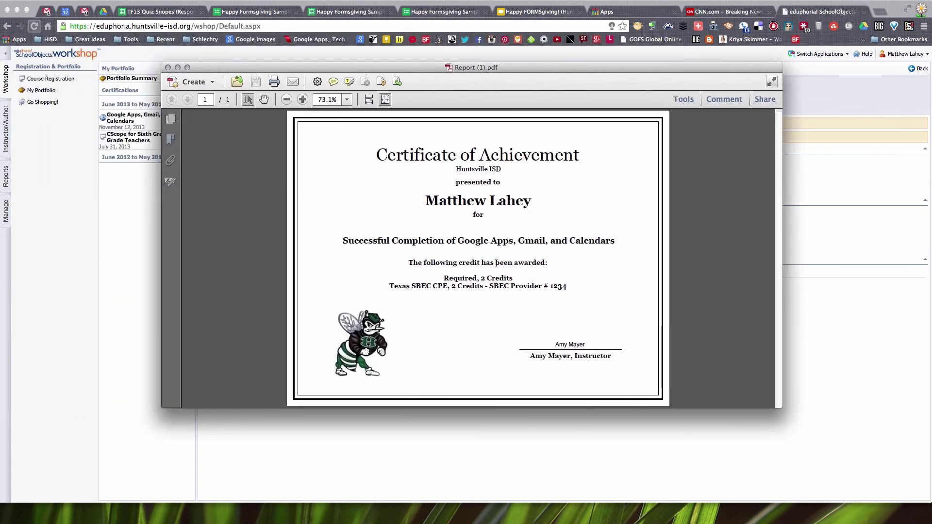